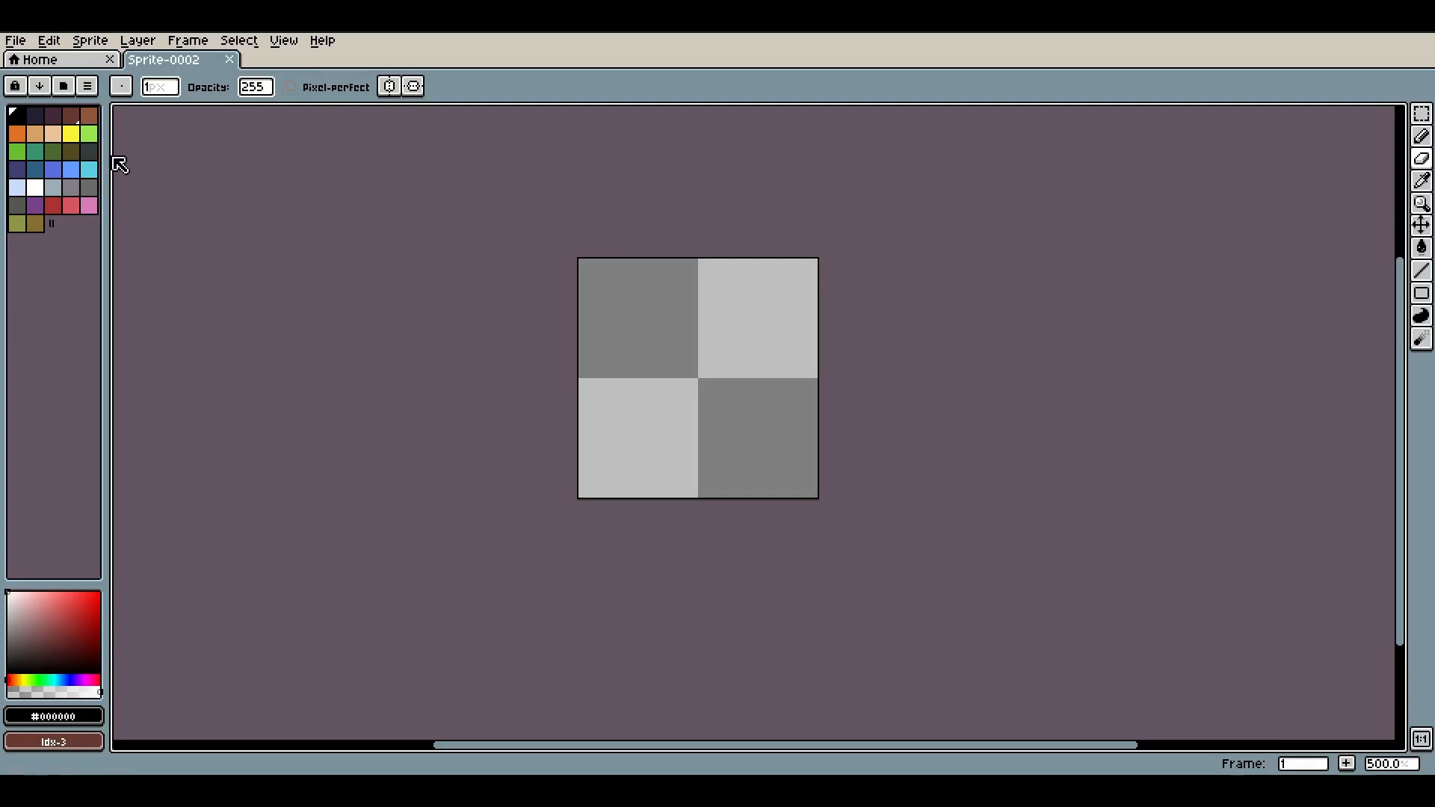
Select the Pencil tool, zoom in on the sprite, and turn on the pixel grid display
scroll(580, 292, "up", 1)
key("b")
left_click_drag(748, 371, 694, 375)
scroll(716, 384, "up", 3)
scroll(719, 385, "down", 2)
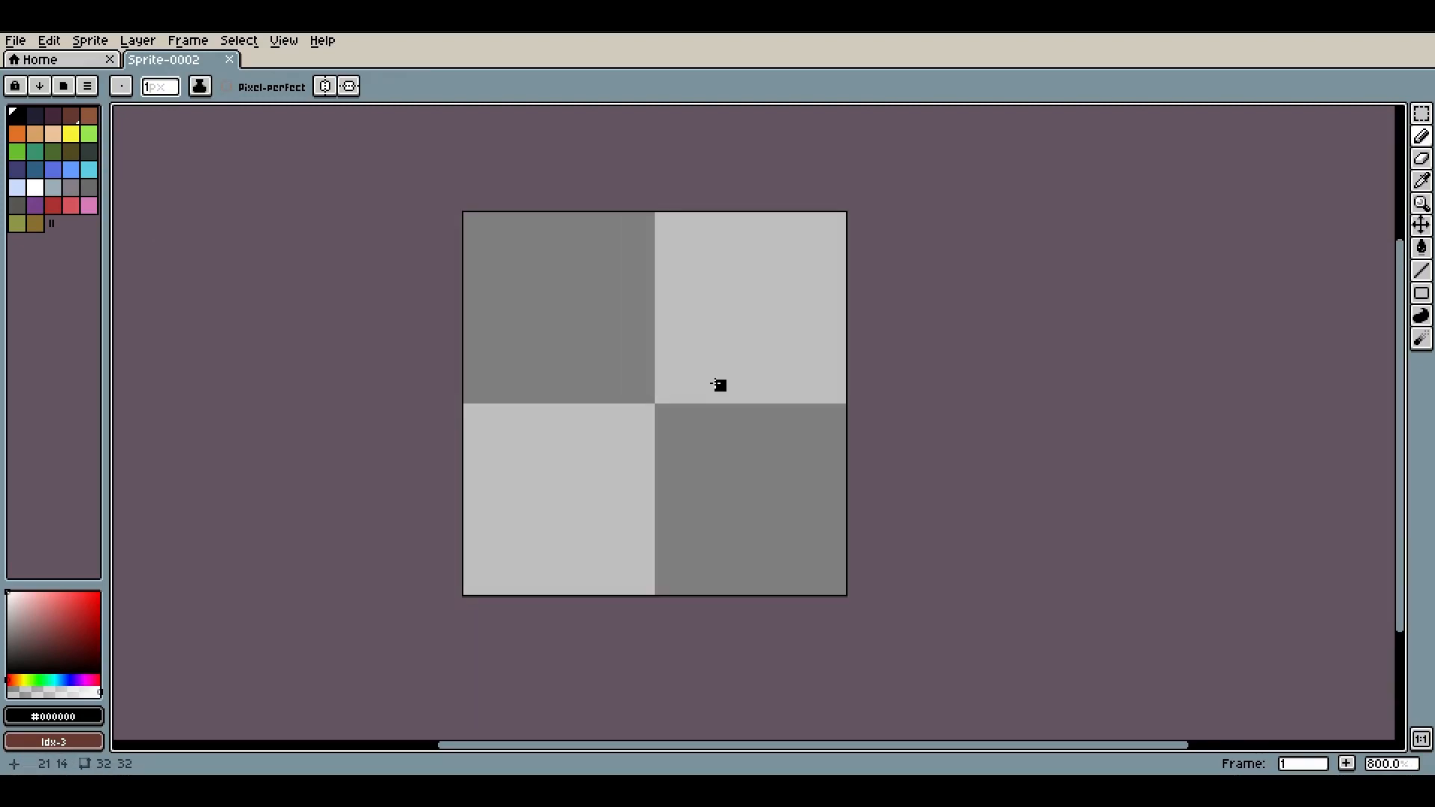
left_click(278, 40)
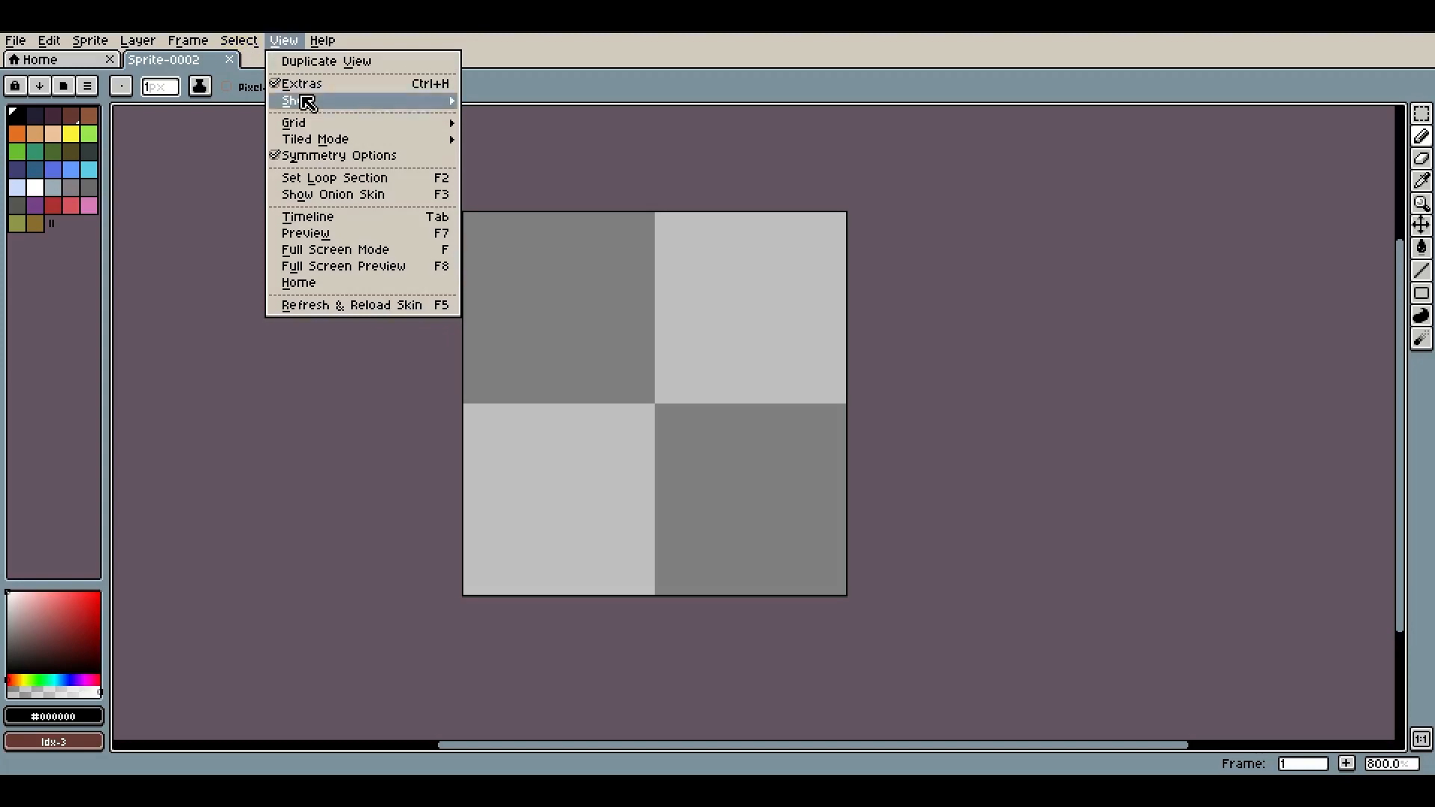
mouse_move(334, 124)
mouse_move(363, 105)
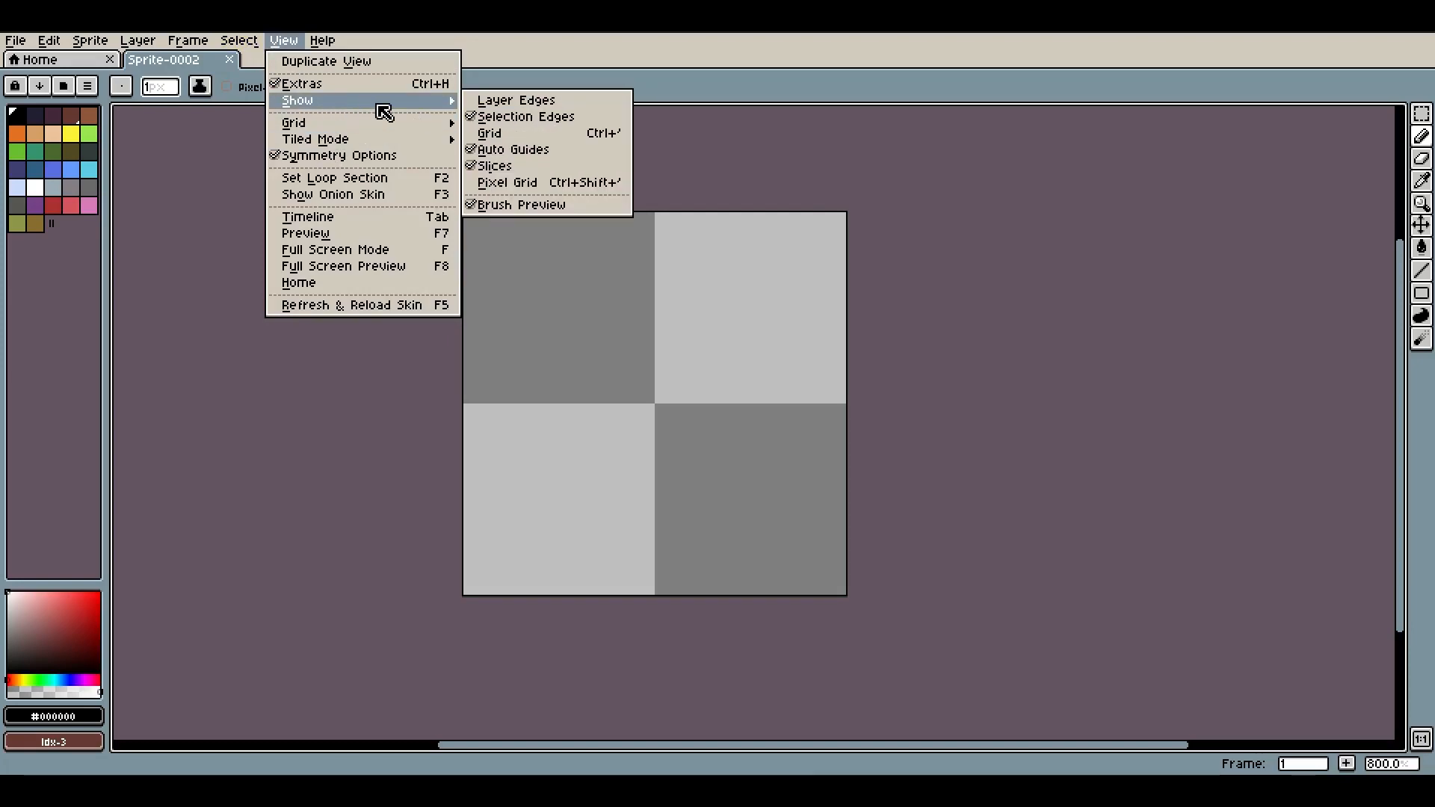
left_click(512, 183)
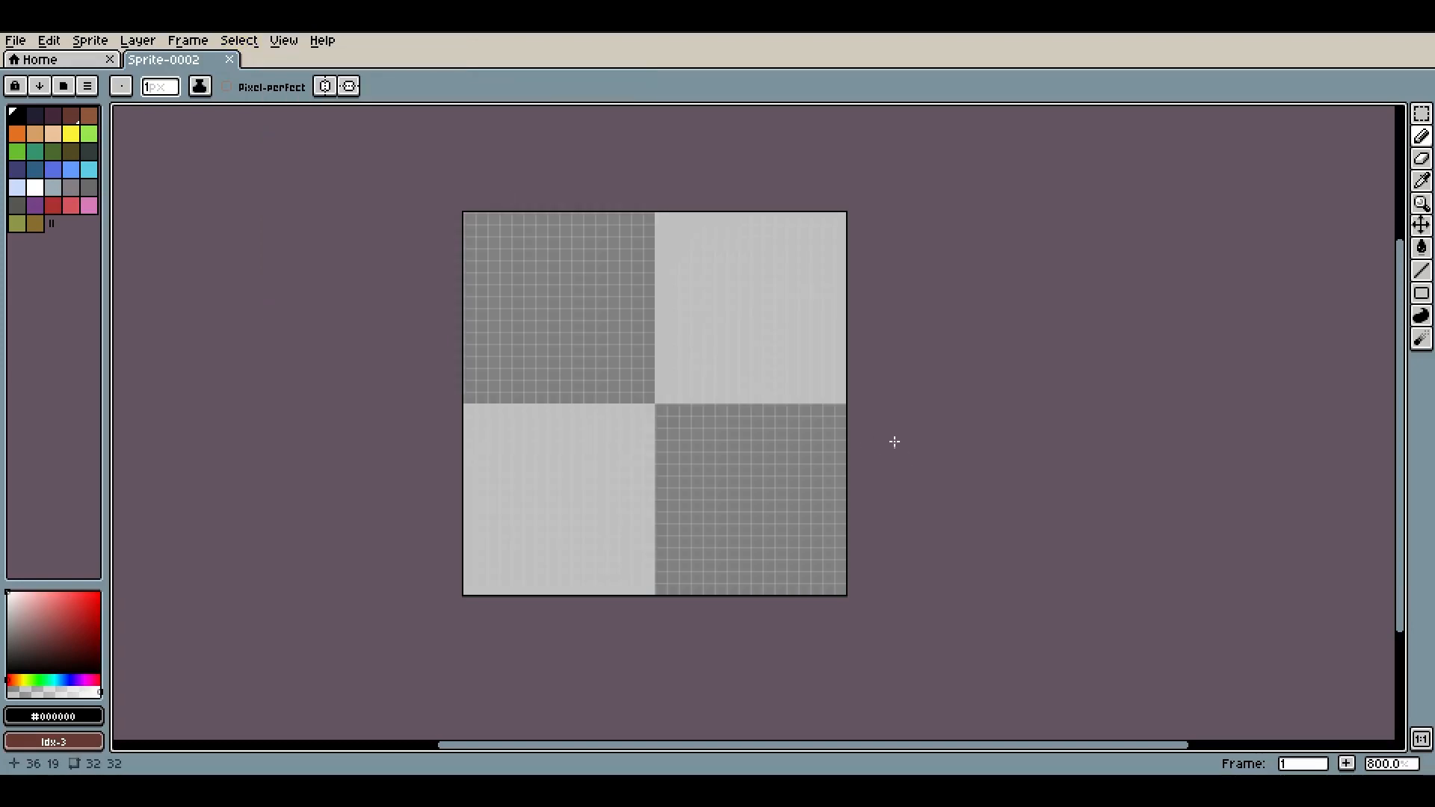
scroll(858, 423, "up", 2)
left_click_drag(557, 298, 582, 330)
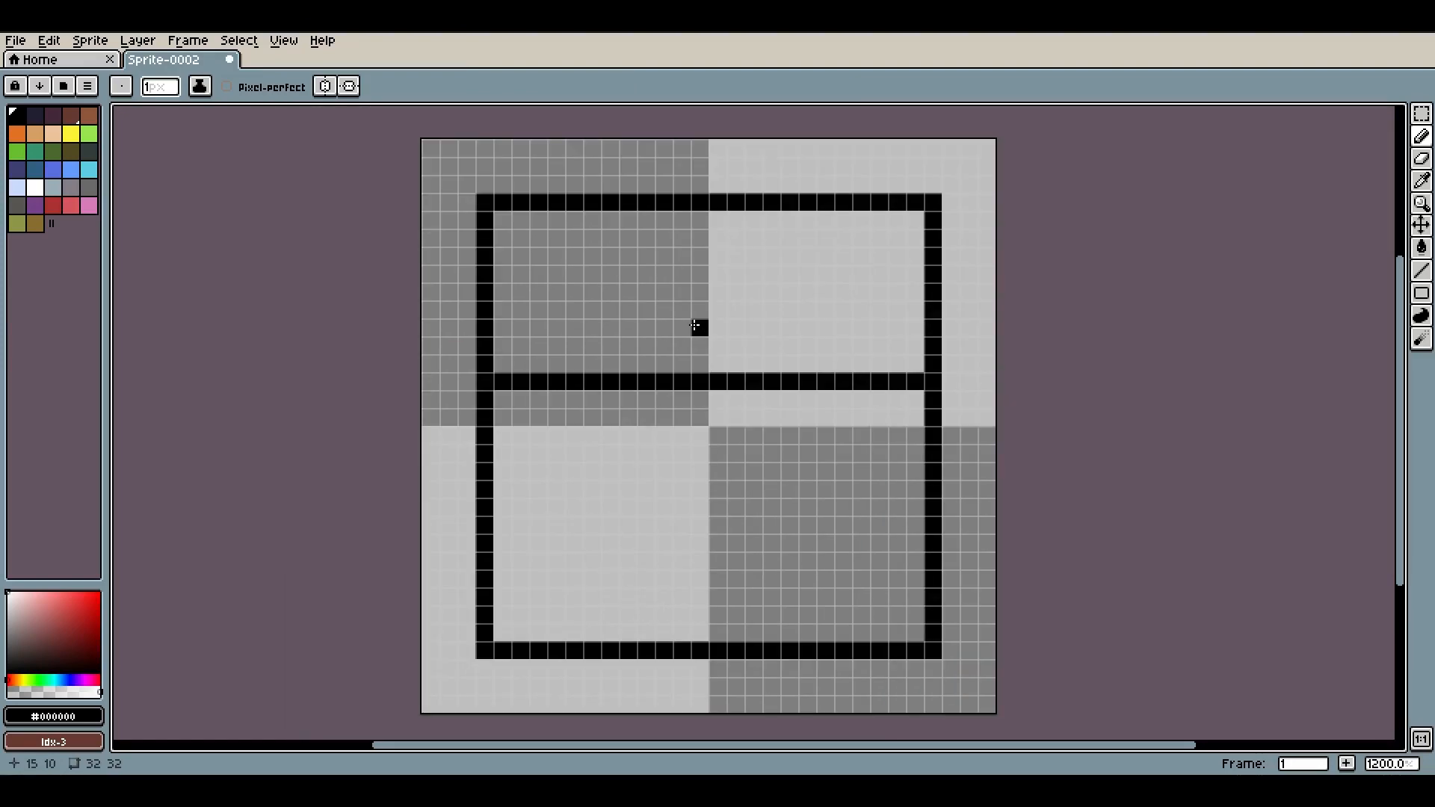
key("ctrl+z")
key("ctrl+z")
Draw a black outline around the canvas edges and a horizontal black divider line across it for the lid
mouse_move(429, 148)
left_mouse_down()
mouse_move(349, 704)
mouse_move(406, 721)
mouse_move(443, 702)
mouse_move(429, 701)
mouse_move(985, 704)
mouse_move(985, 156)
mouse_move(378, 157)
mouse_move(418, 148)
left_mouse_up()
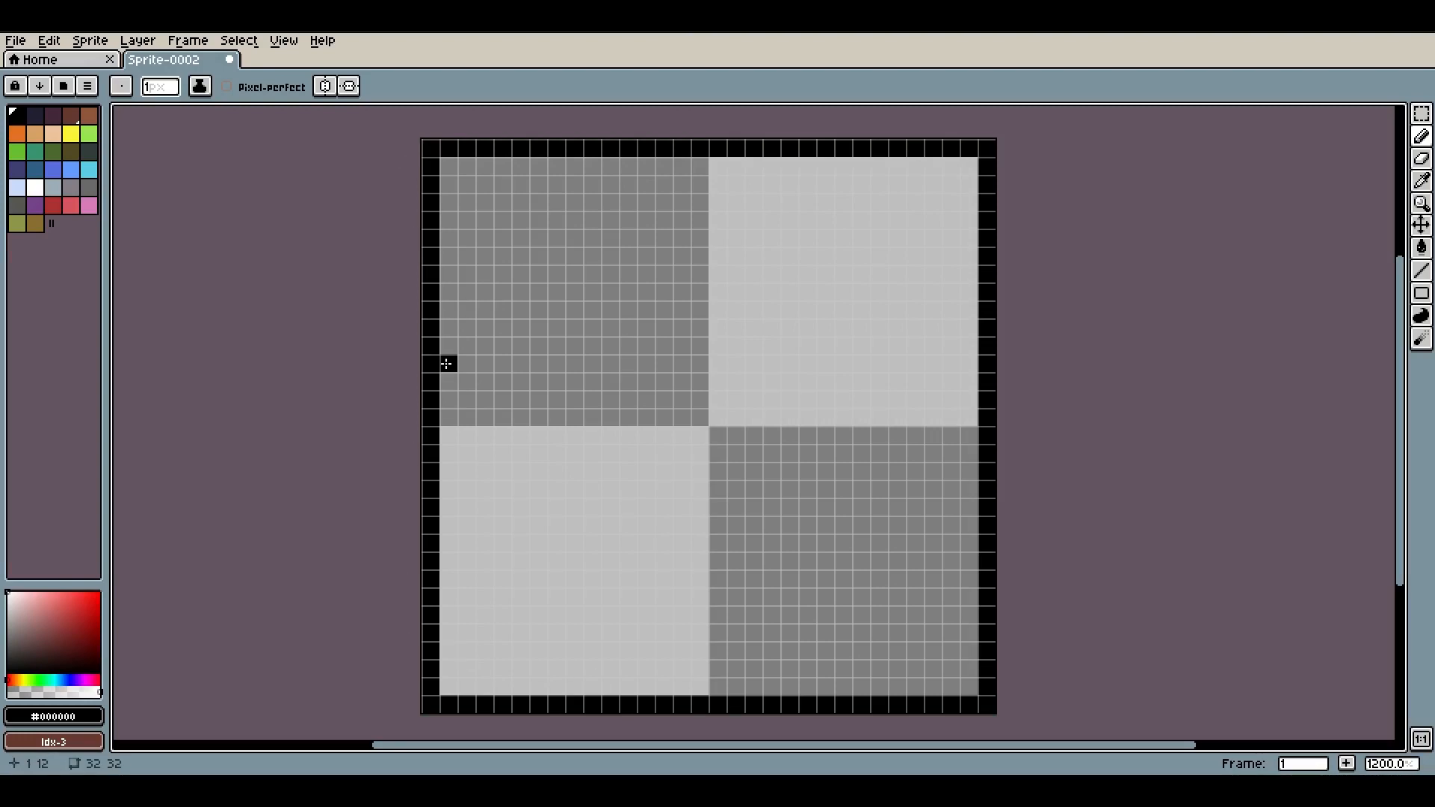
left_click_drag(446, 345, 1044, 348)
left_click(988, 349, "shift")
scroll(989, 348, "down", 4)
scroll(988, 349, "up", 4)
key("ctrl+z")
key("ctrl+z")
left_click(449, 360, "shift")
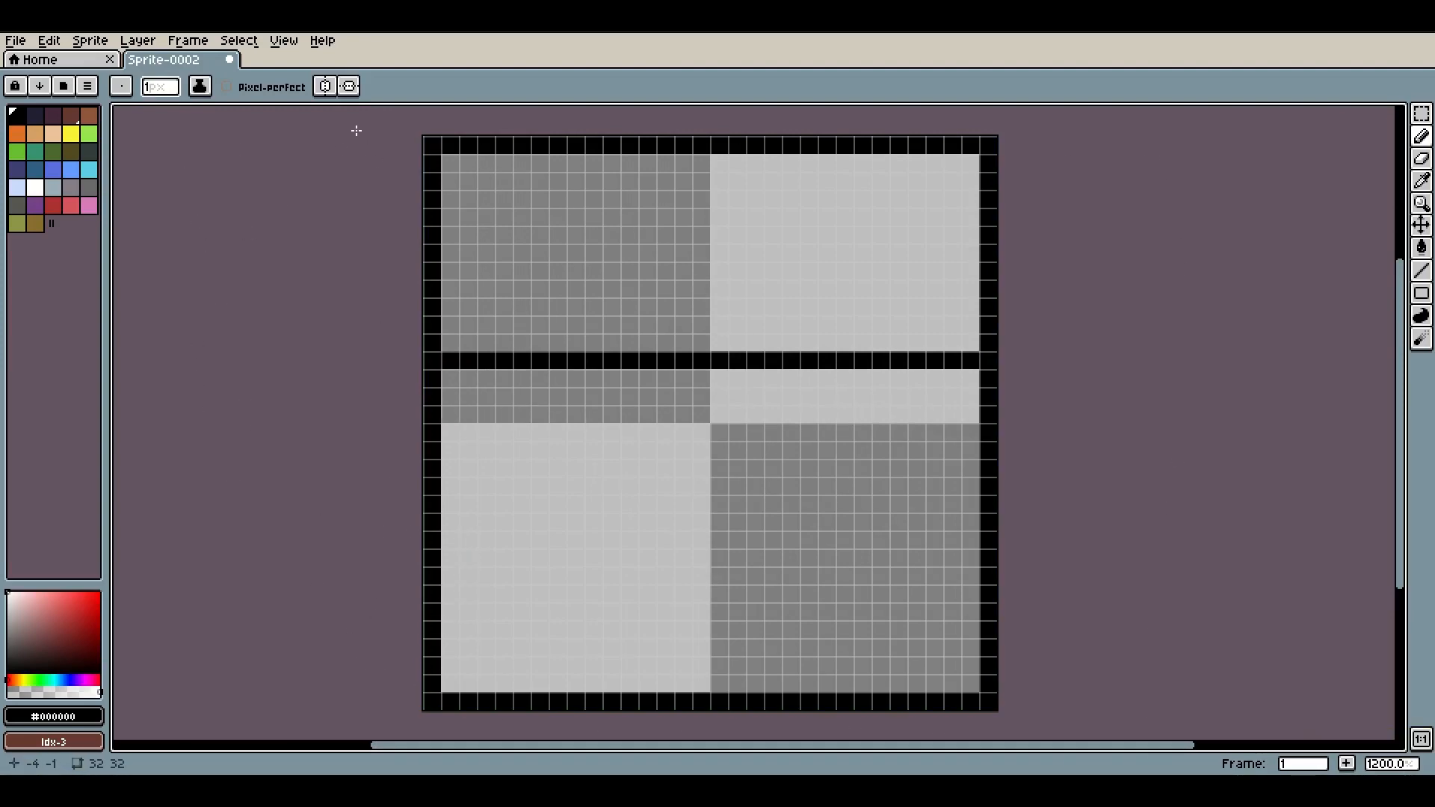
Pick a muted brown foreground colour in the colour picker
left_click(12, 680)
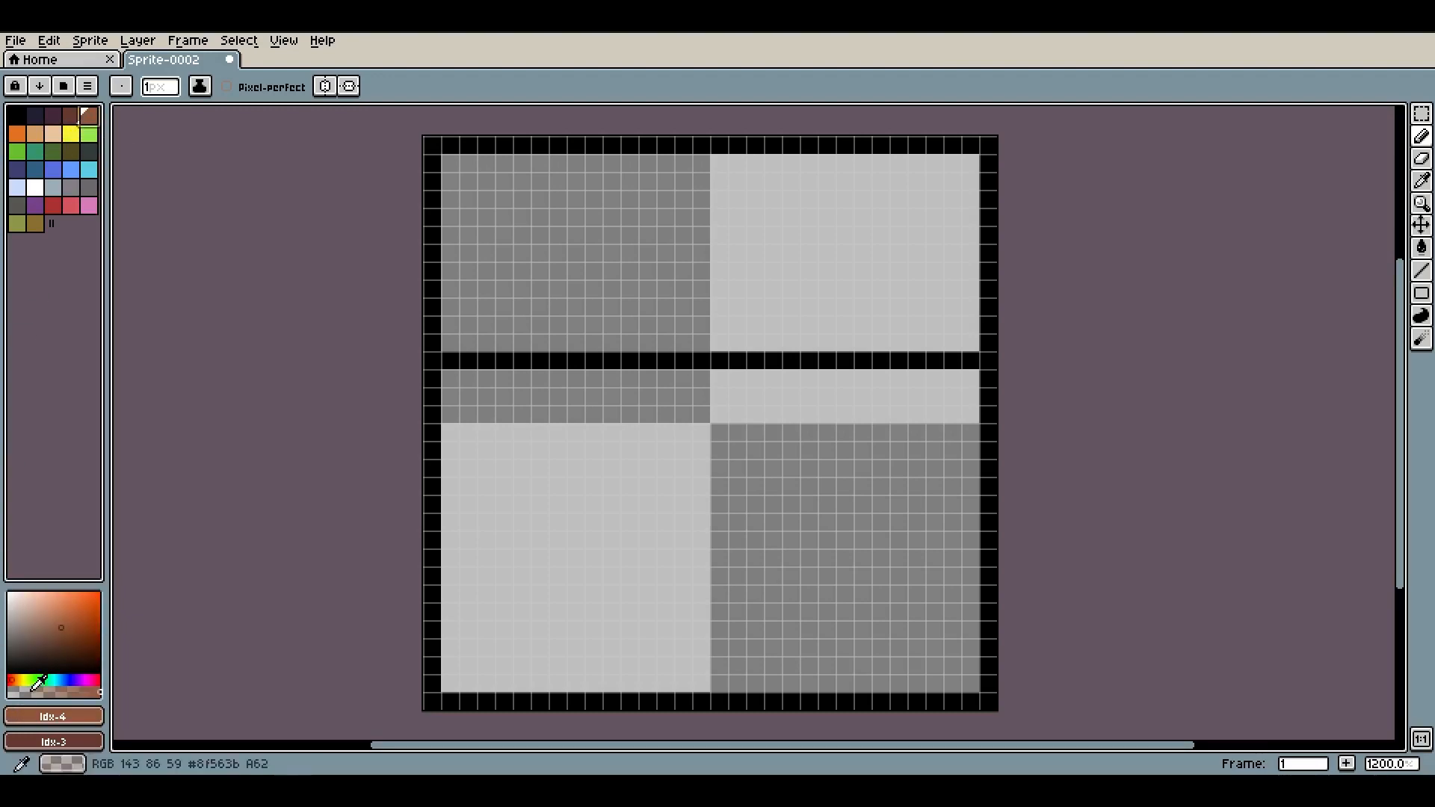
left_click(52, 621)
left_click(14, 679)
left_click(15, 679)
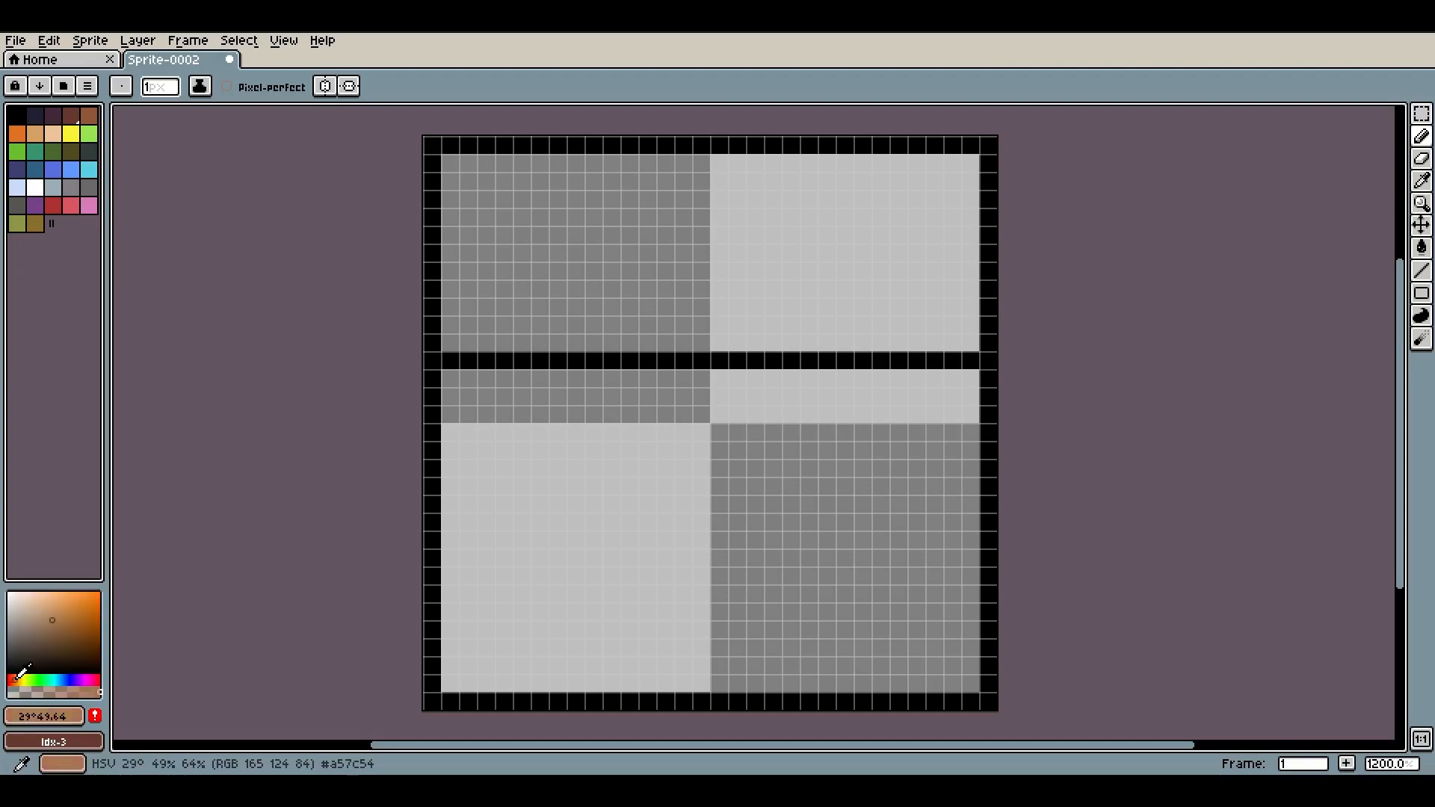
left_click(45, 631)
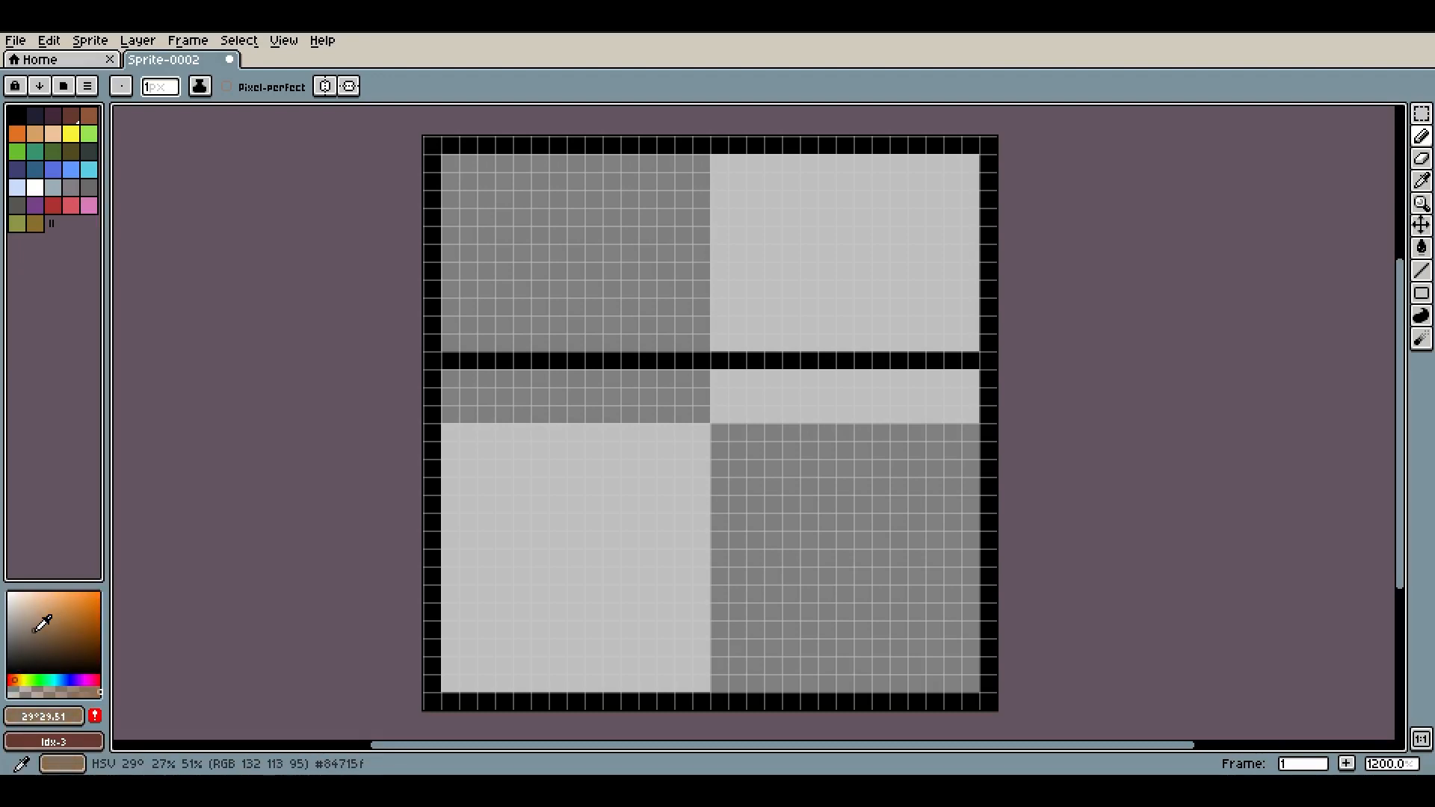
left_click(43, 635)
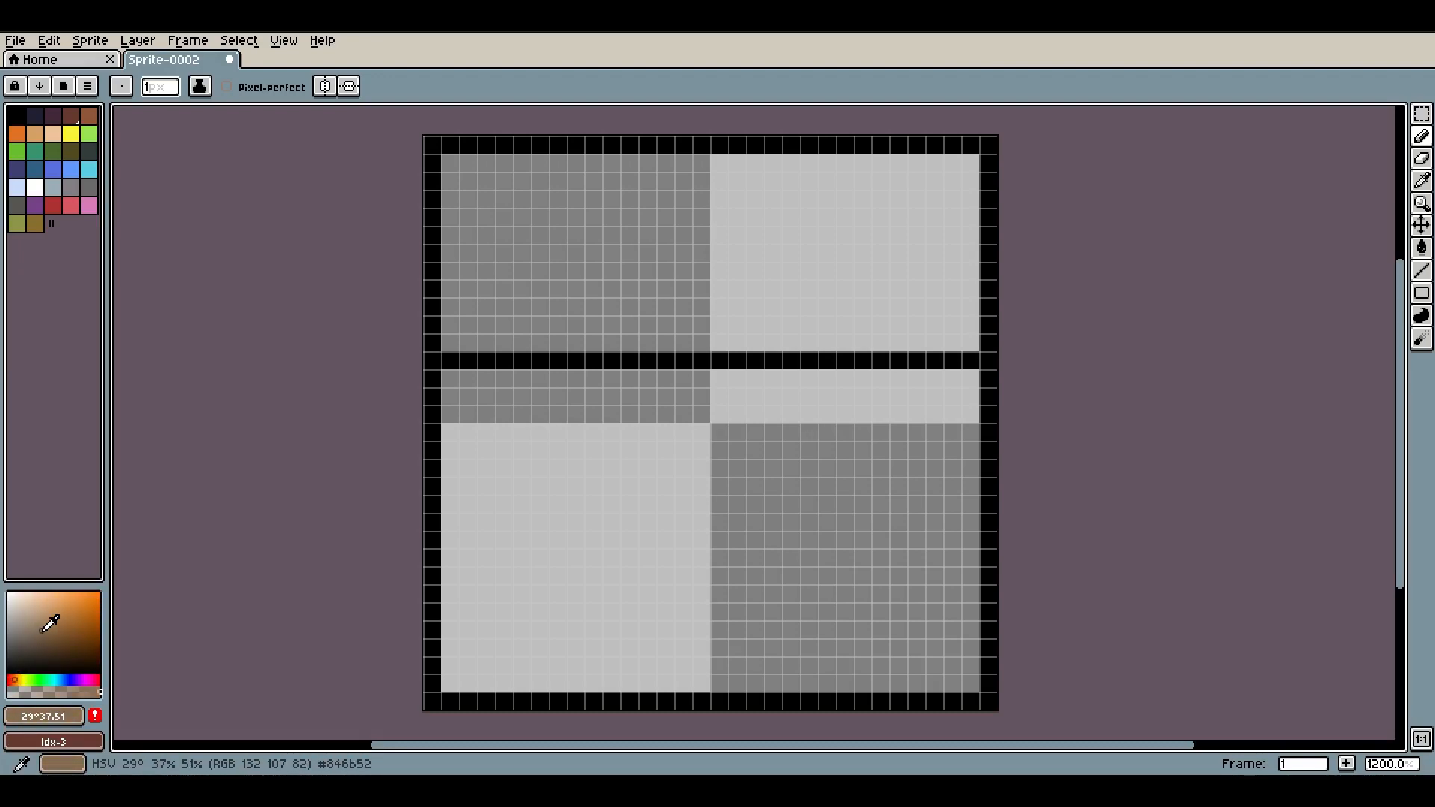
Fill the lower body and the upper lid areas with the brown colour using the Paint Bucket
key("g")
left_click(594, 443)
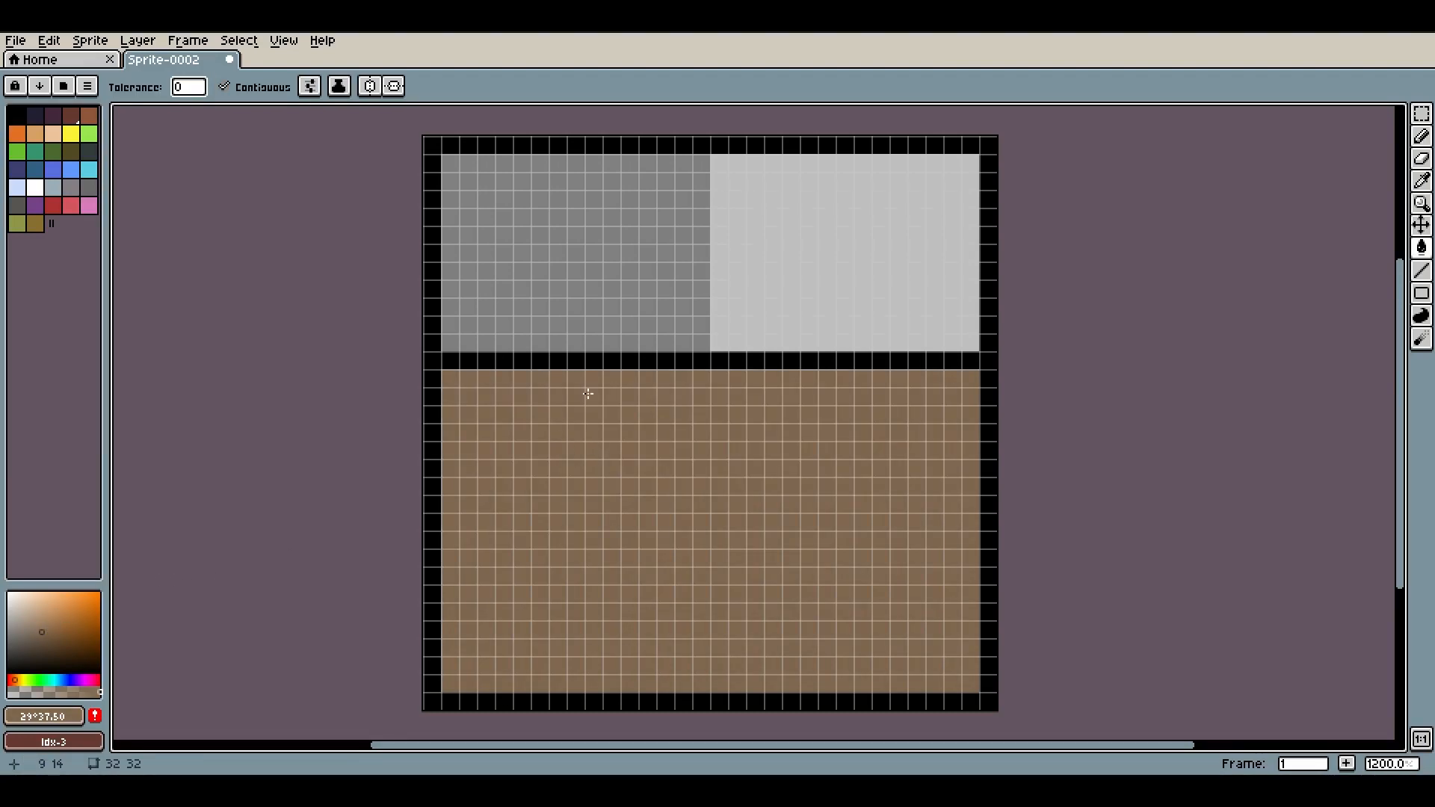
left_click(642, 276)
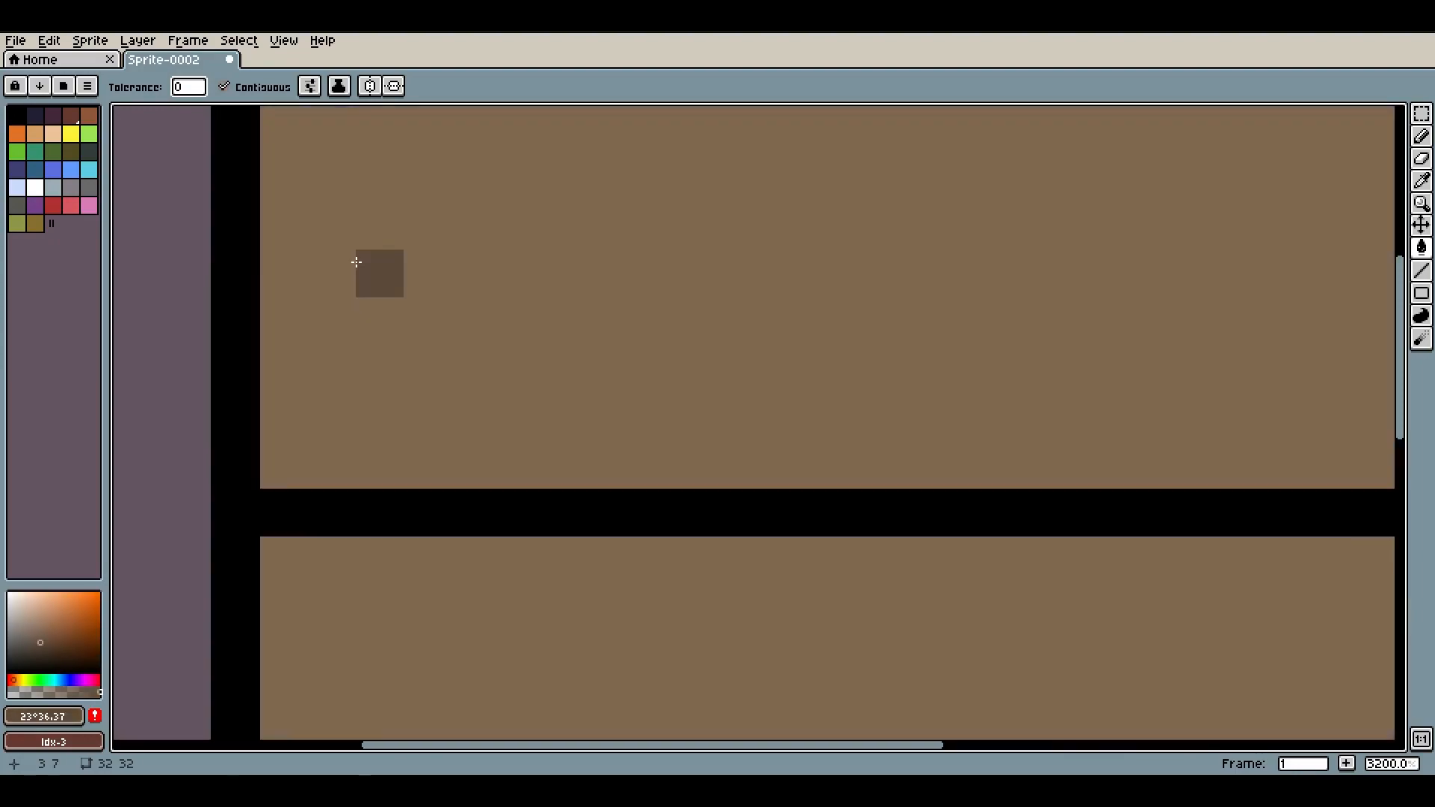
Draw a darker brown inset frame inside the lid with the pencil
scroll(356, 262, "down", 4)
scroll(361, 266, "up", 1)
scroll(364, 238, "up", 1)
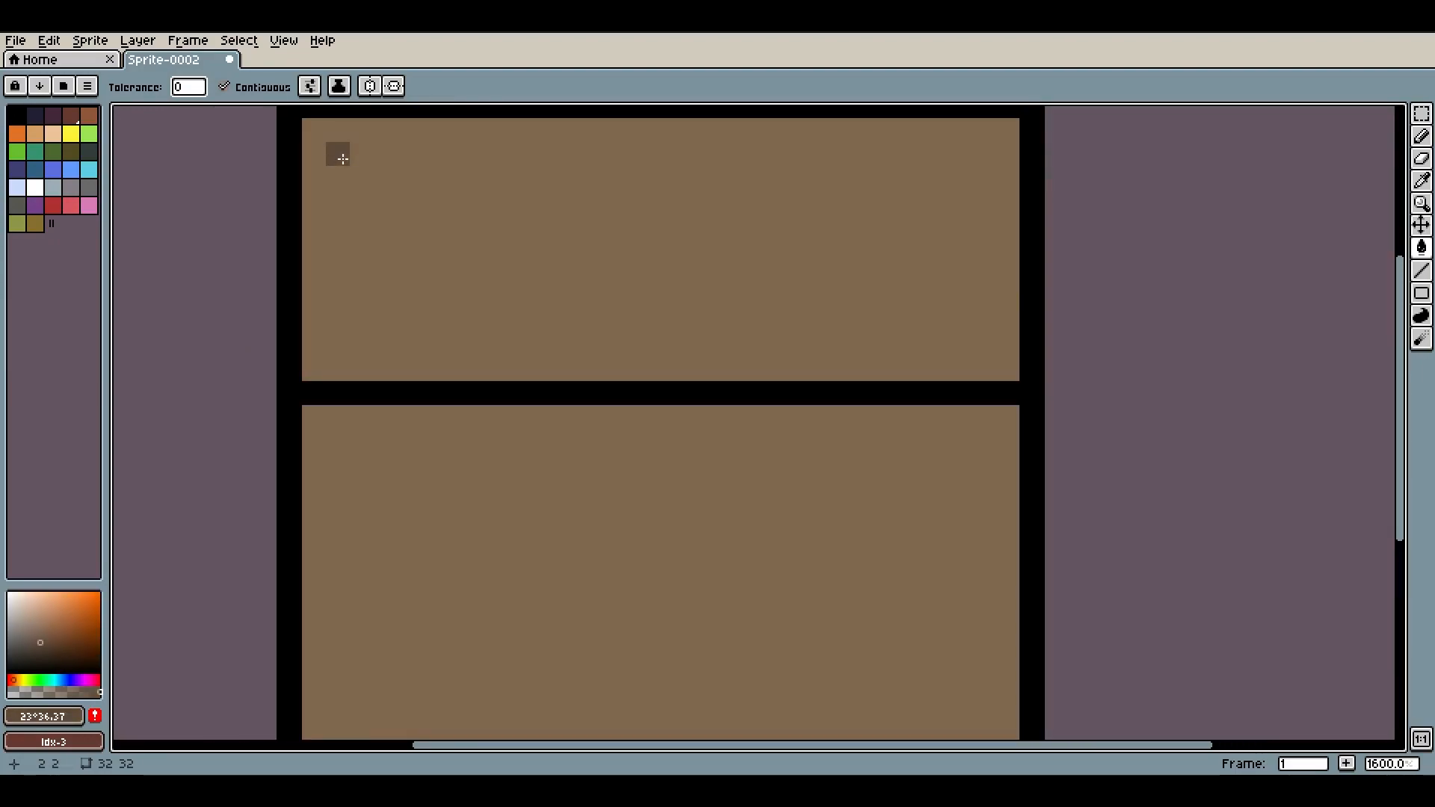
left_click(332, 203)
key("ctrl+z")
key("b")
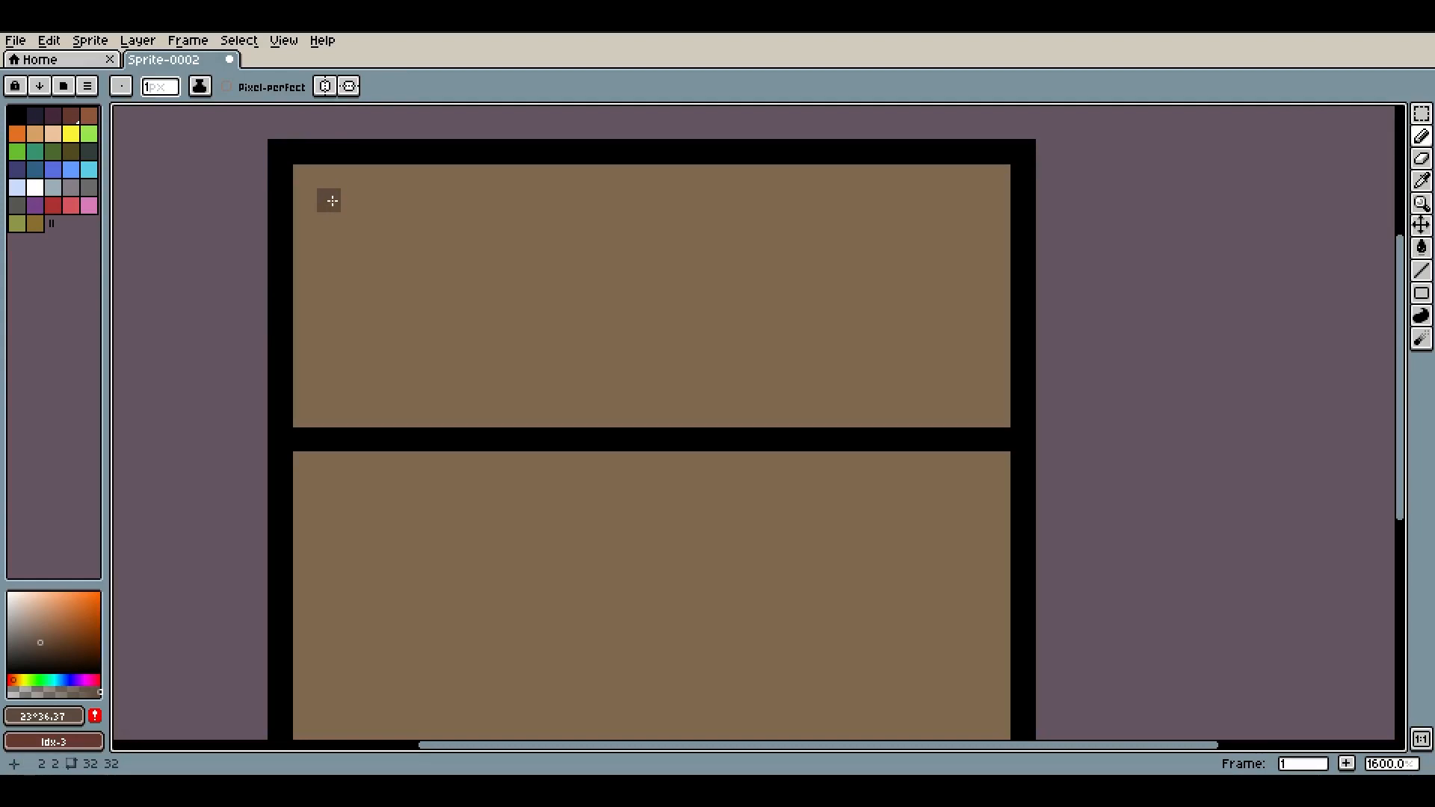
mouse_move(333, 202)
left_mouse_down()
mouse_move(331, 385)
mouse_move(988, 379)
mouse_move(975, 385)
mouse_move(951, 204)
mouse_move(967, 202)
mouse_move(337, 199)
left_mouse_up()
scroll(600, 435, "down", 6)
scroll(600, 434, "down", 2)
scroll(667, 362, "up", 6)
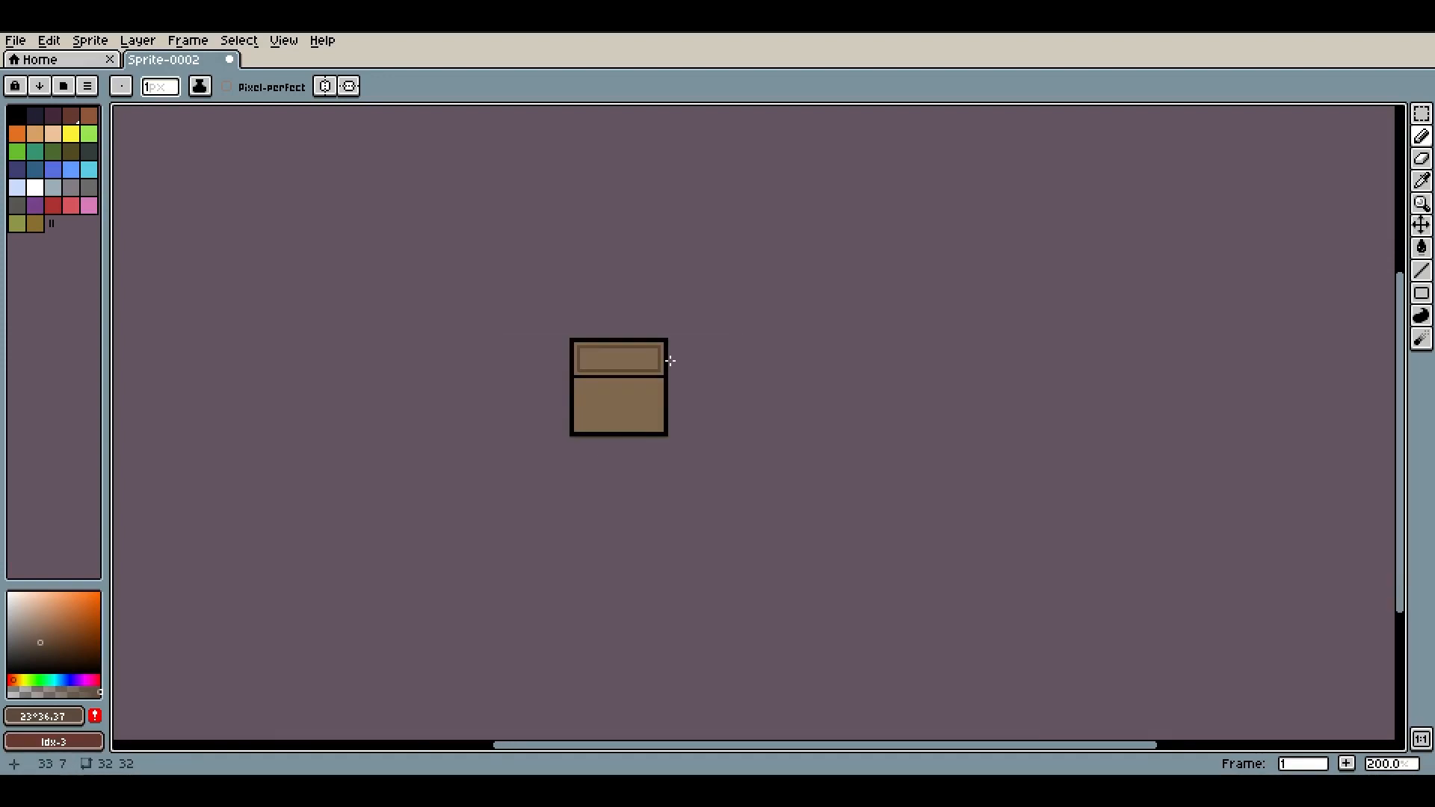
scroll(516, 419, "up", 2)
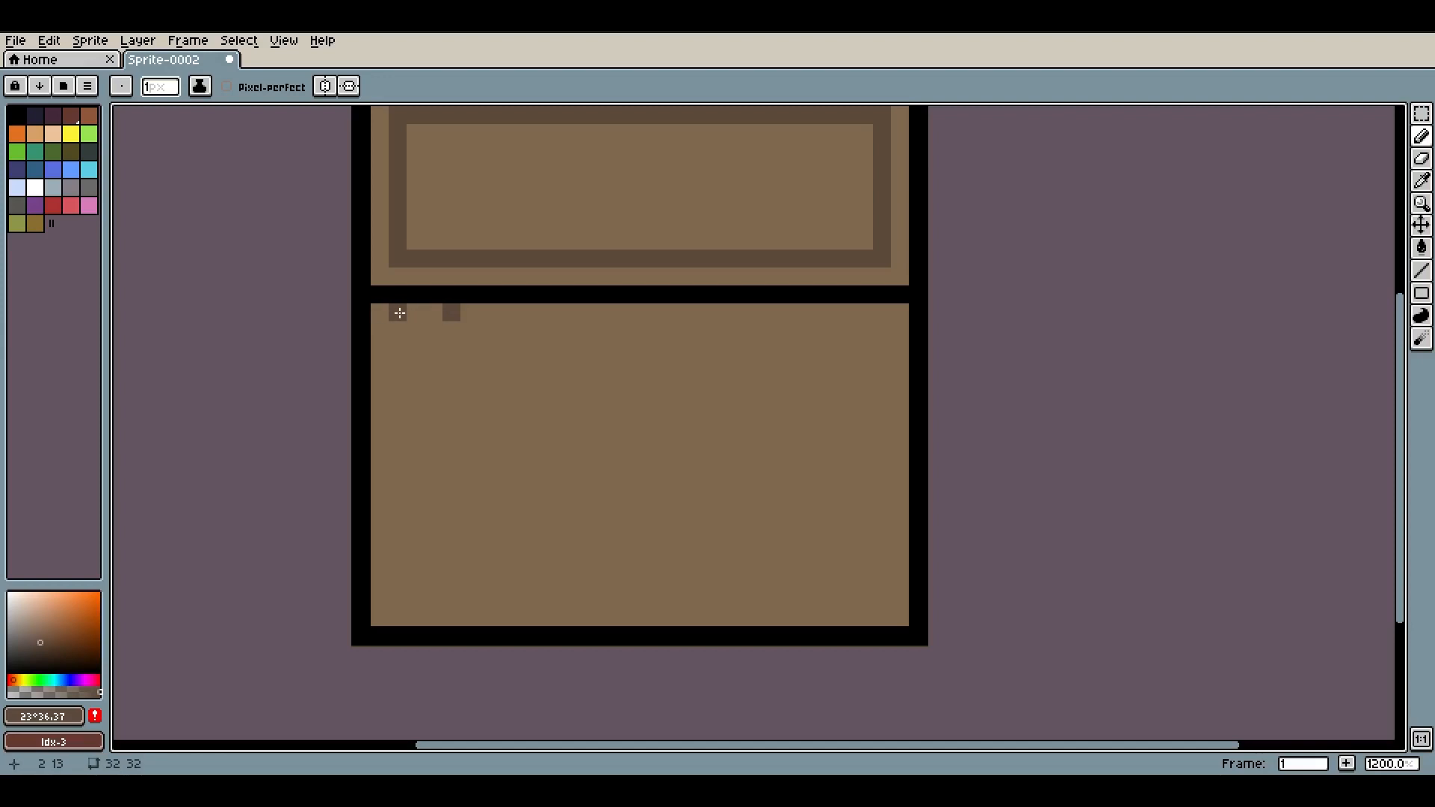
Draw two vertical and two horizontal dark brown plank lines across the chest body
left_click_drag(454, 312, 451, 617)
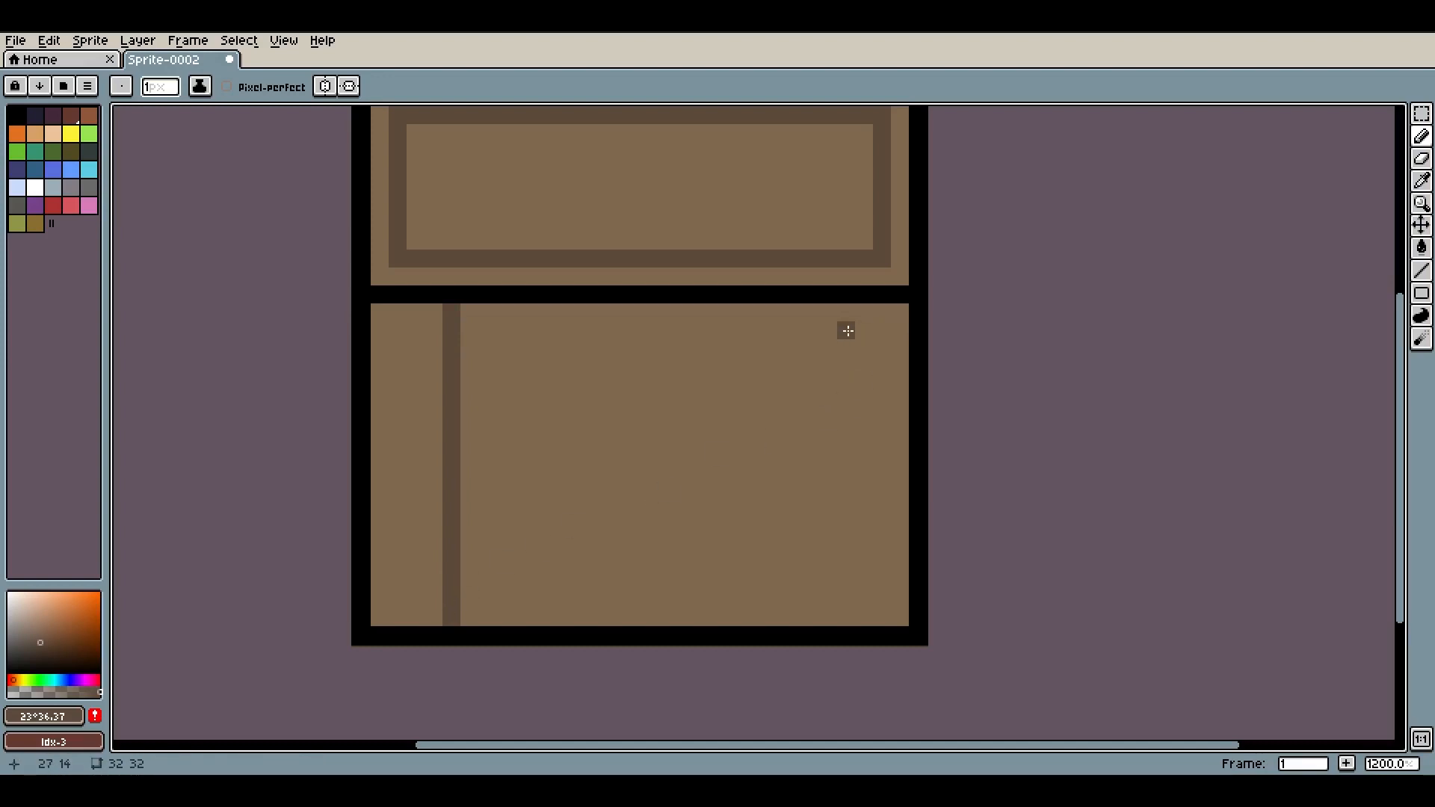
left_click_drag(828, 313, 831, 614)
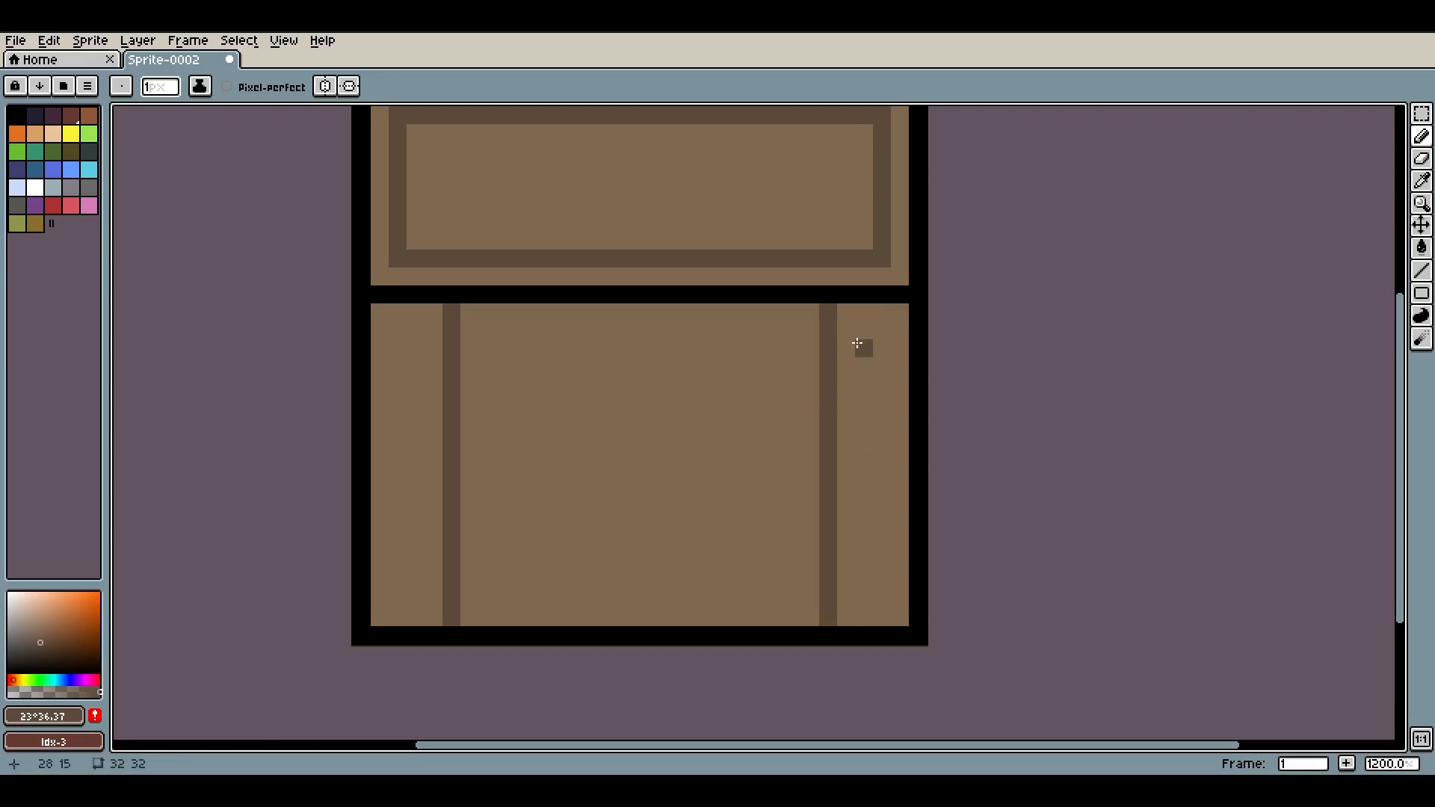
left_click_drag(903, 383, 371, 383)
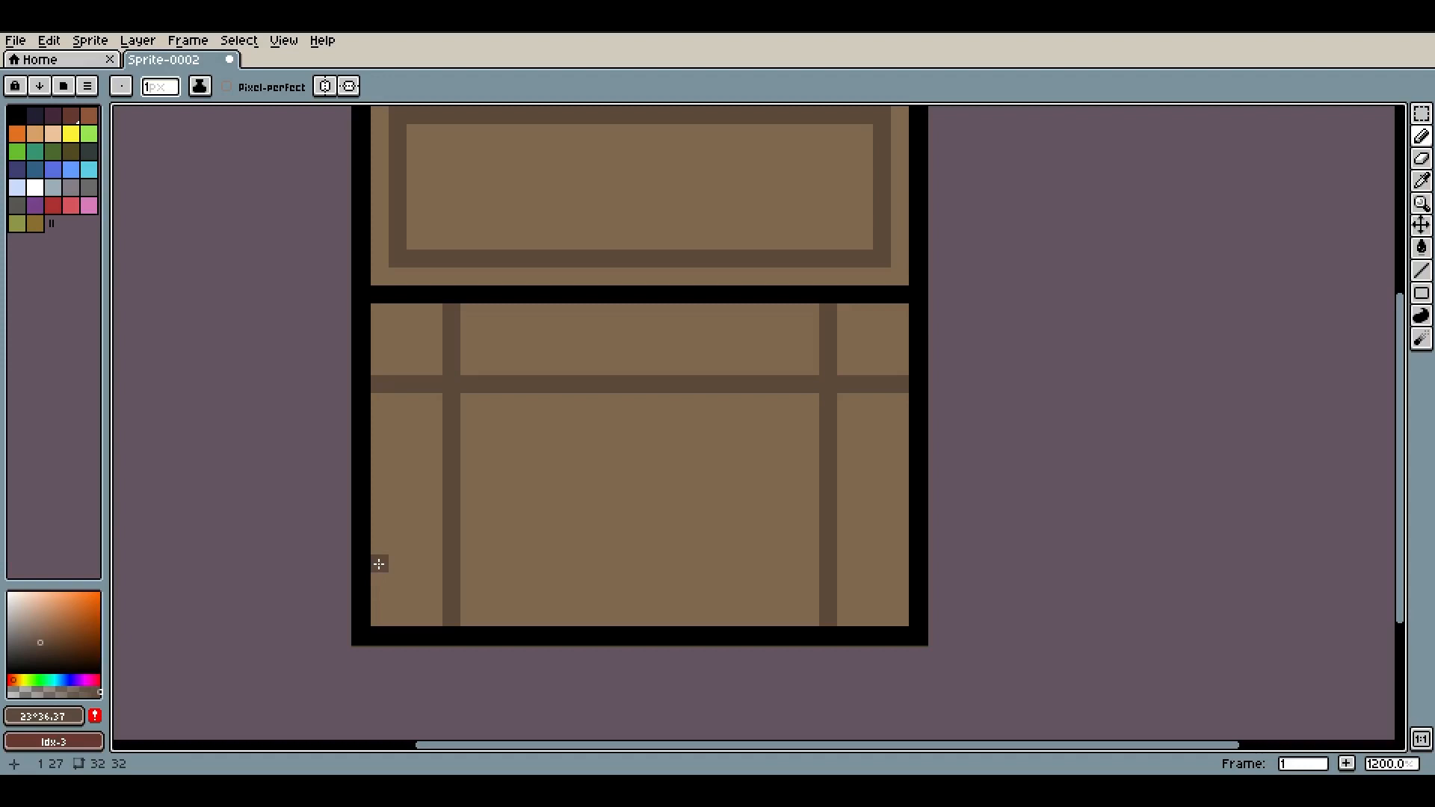
left_click_drag(378, 545, 899, 545)
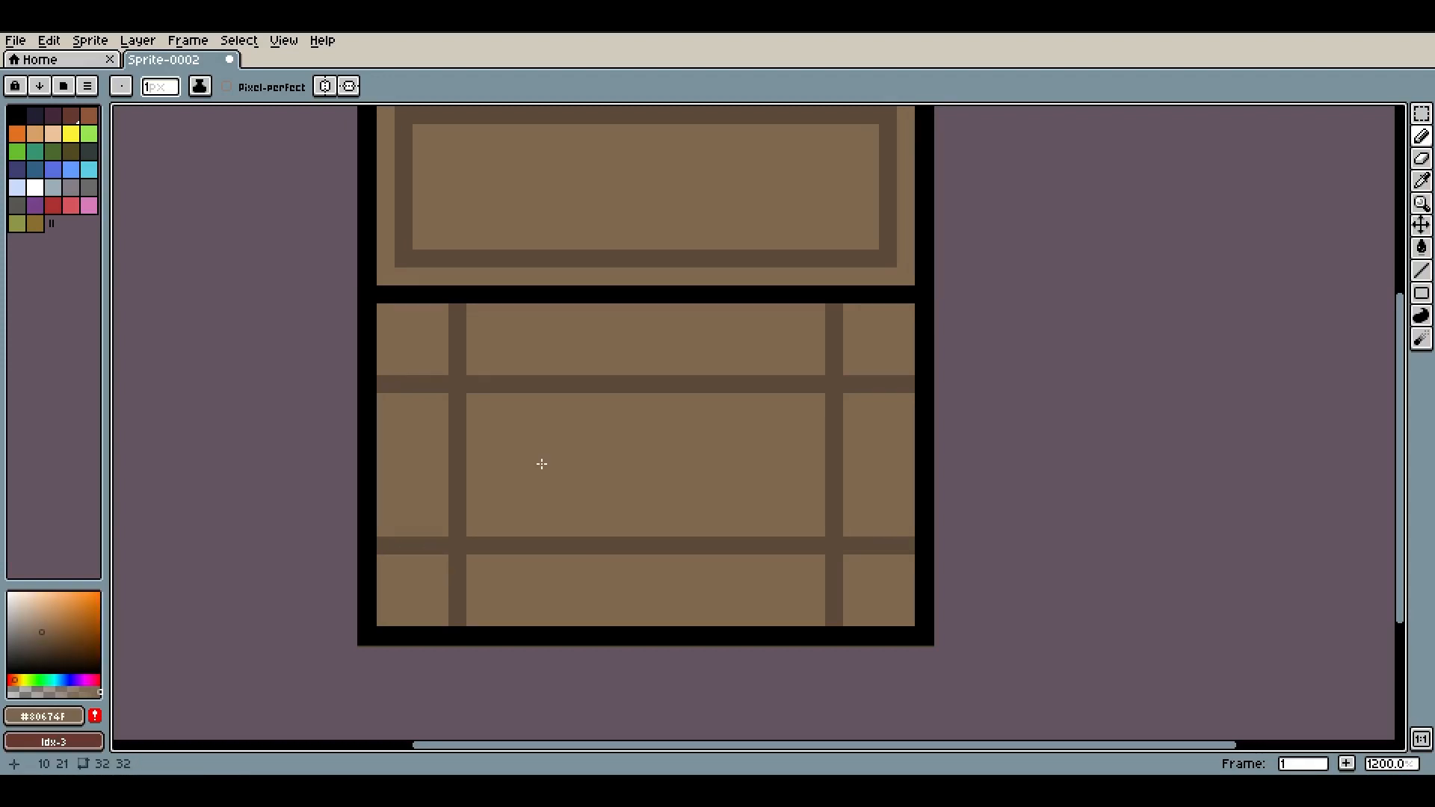
Erase segments of the plank lines so the joints are staggered like wooden boards
left_click_drag(442, 384, 387, 387)
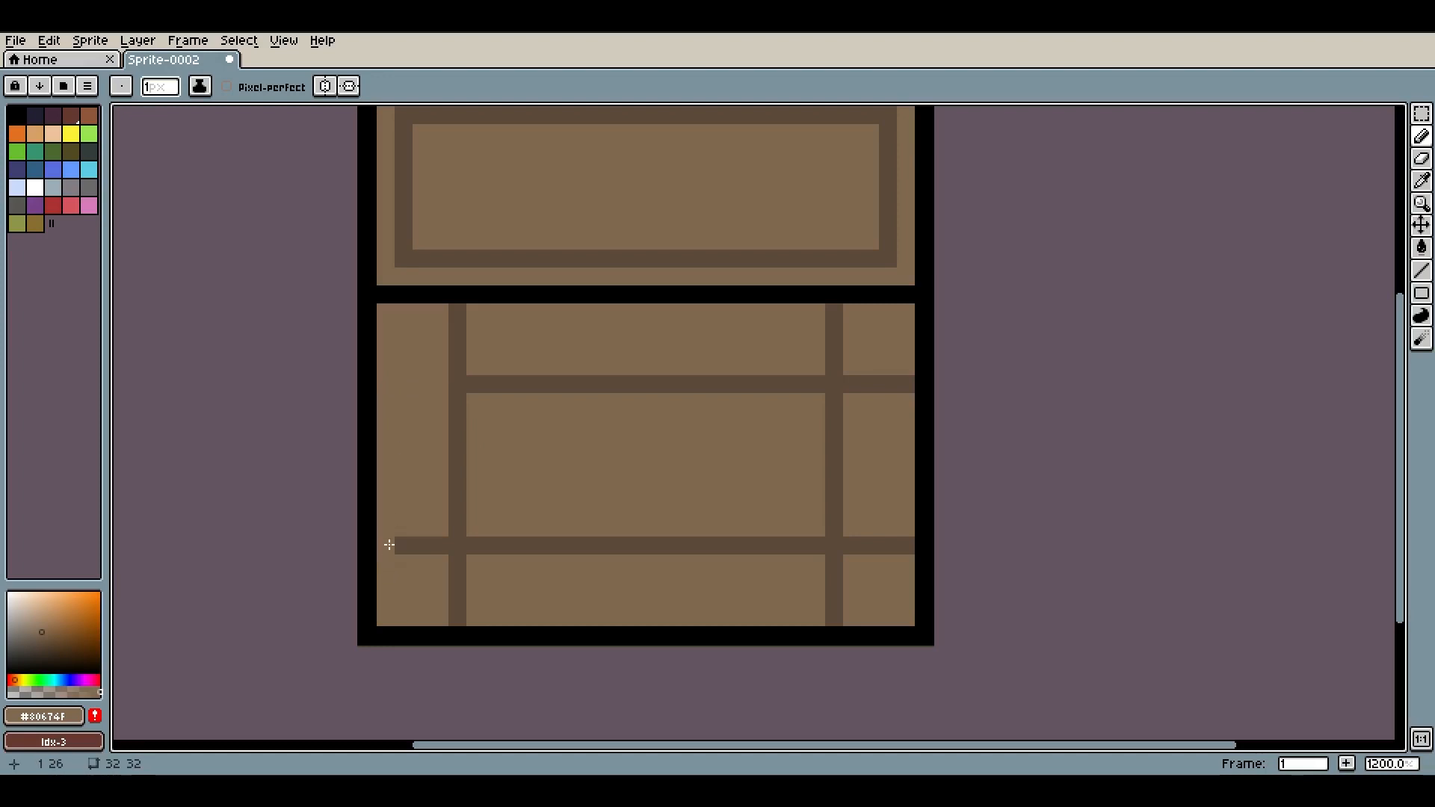
mouse_move(389, 544)
left_mouse_down()
mouse_move(432, 545)
mouse_move(435, 589)
left_mouse_up()
left_click_drag(843, 570, 834, 619)
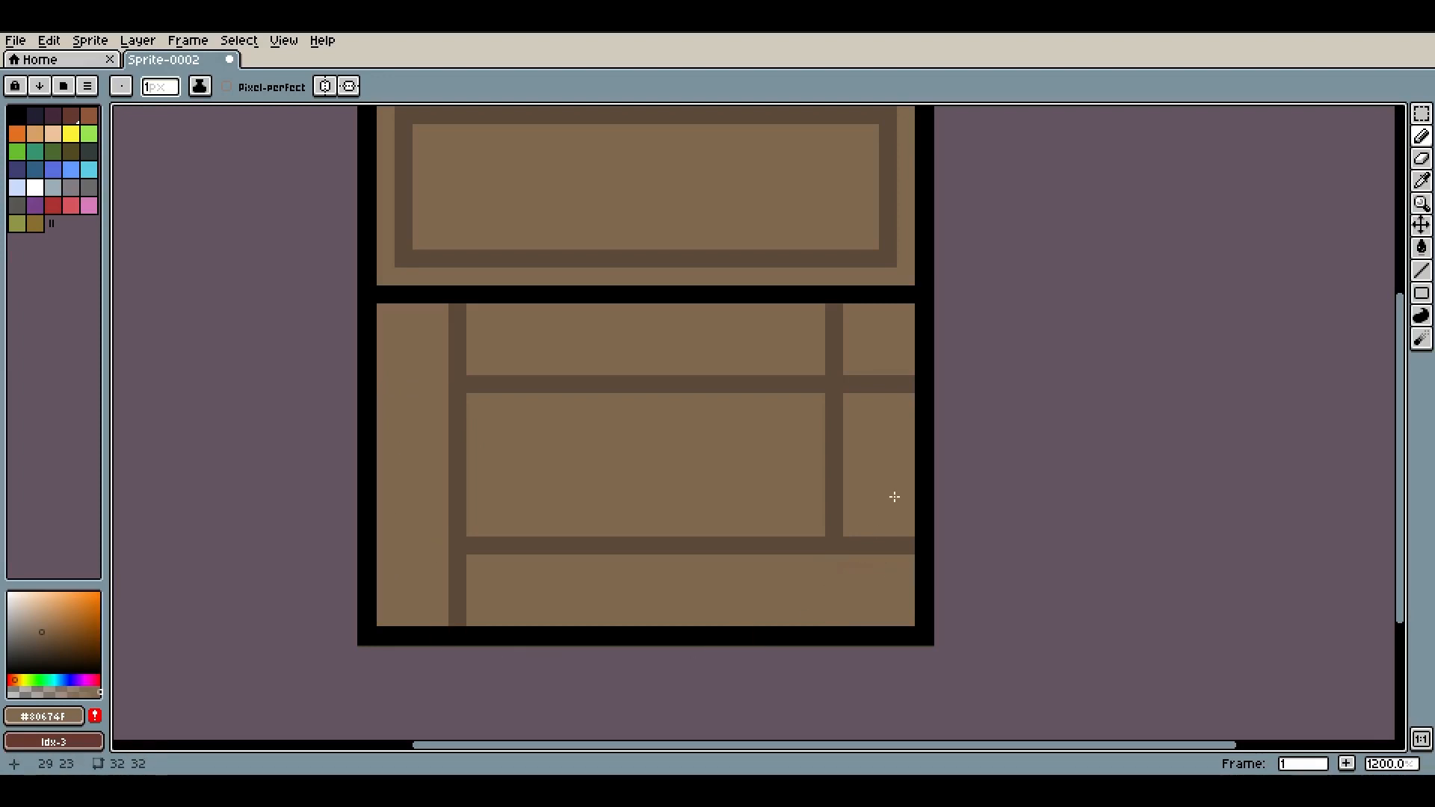
left_click_drag(853, 385, 878, 393)
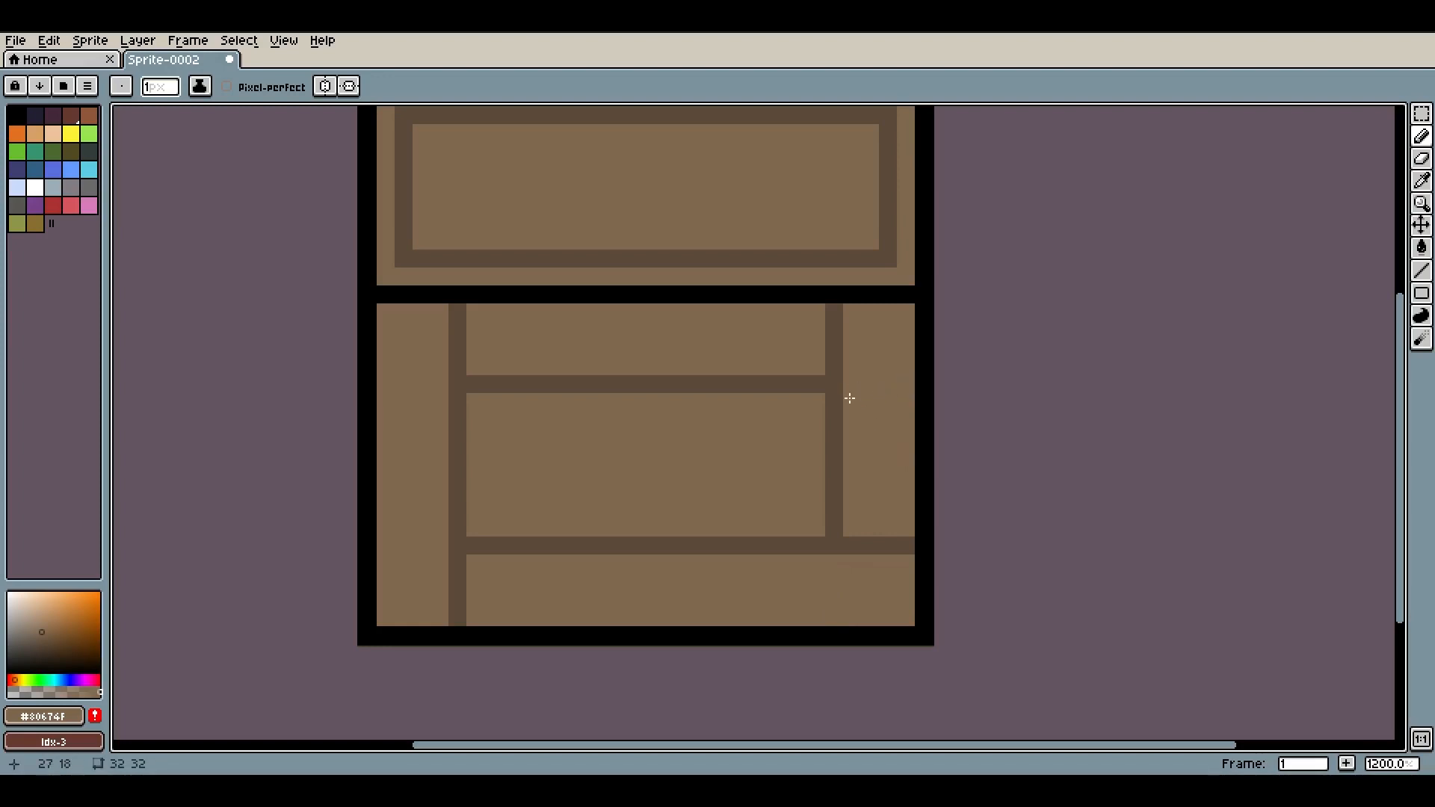
mouse_move(453, 308)
left_mouse_down()
mouse_move(449, 359)
mouse_move(515, 387)
mouse_move(392, 381)
left_mouse_up()
Sample the dark brown plank colour from the canvas with the Eyedropper
left_click(496, 384, "alt")
key("2")
scroll(774, 427, "up", 6)
left_click_drag(724, 418, 677, 350)
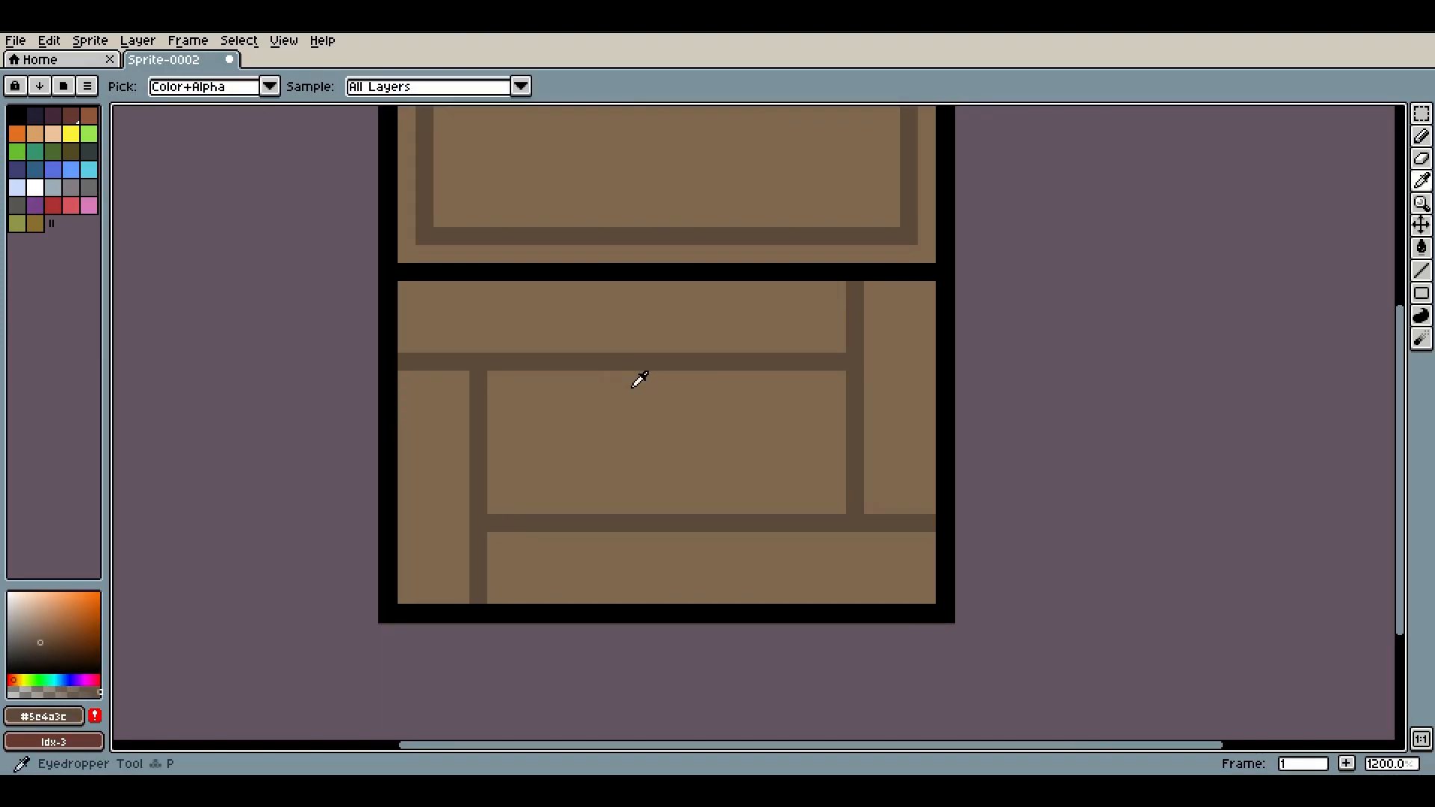
Add four small dark notch pixels just below the upper plank line
left_click(549, 379)
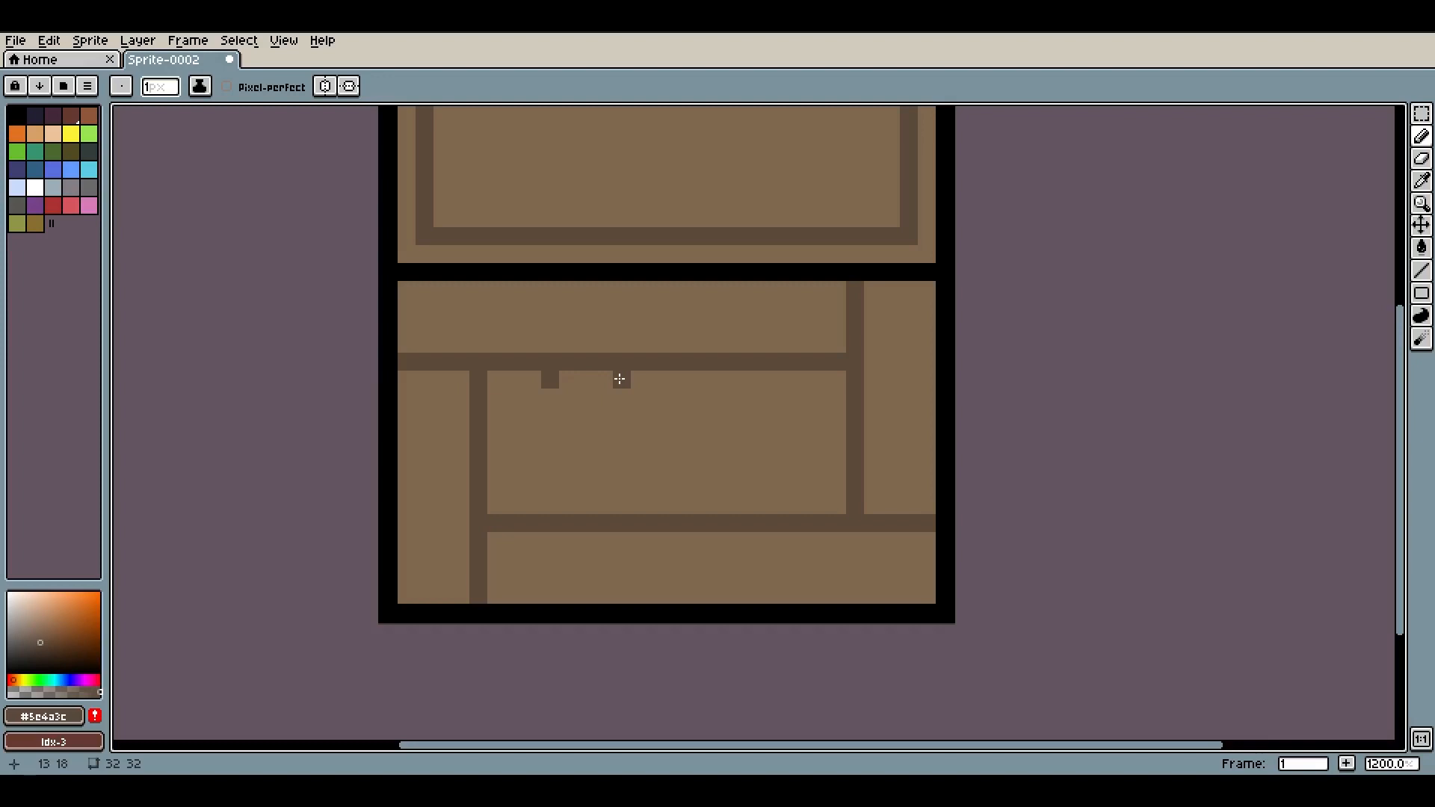
left_click(620, 378)
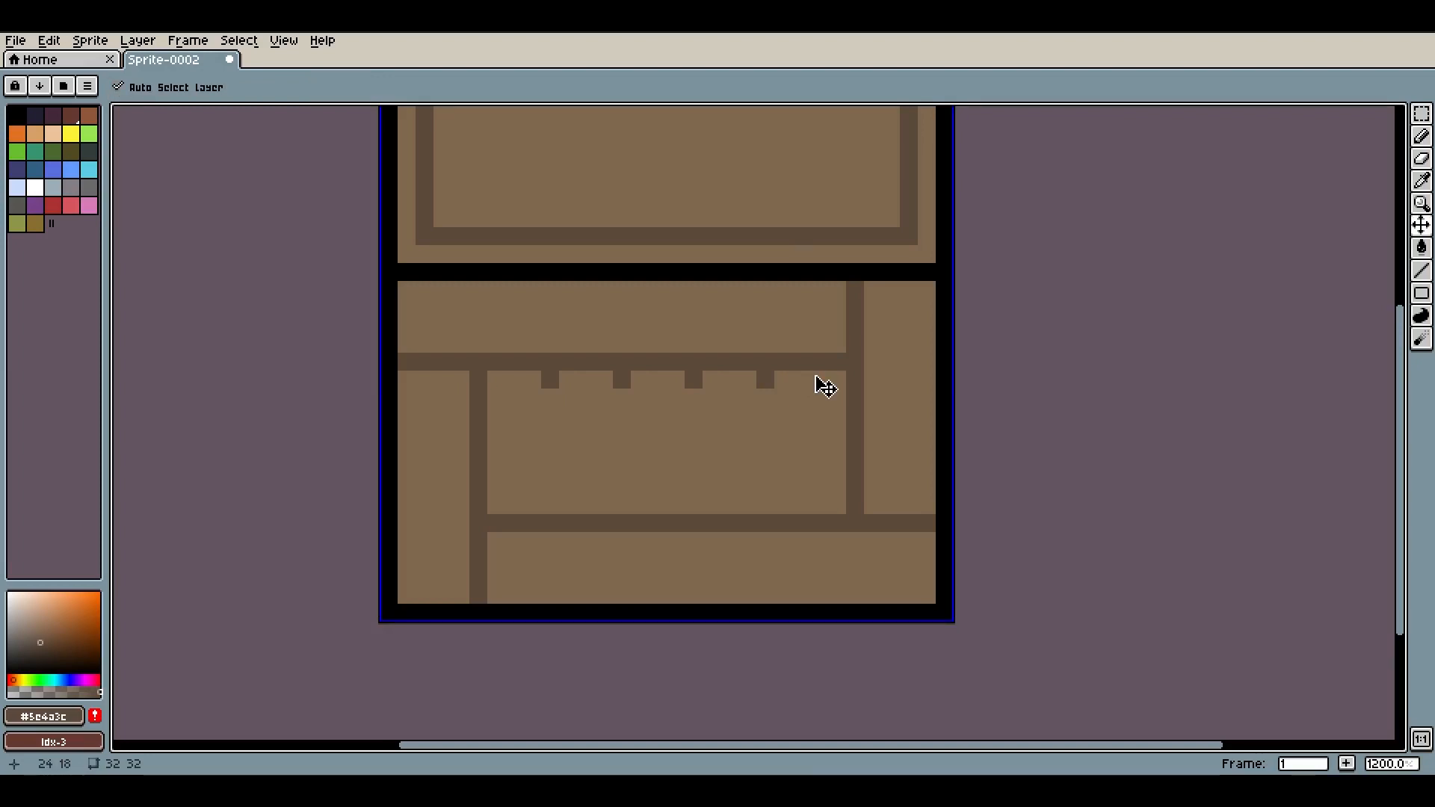
key("ctrl+z")
key("ctrl+z")
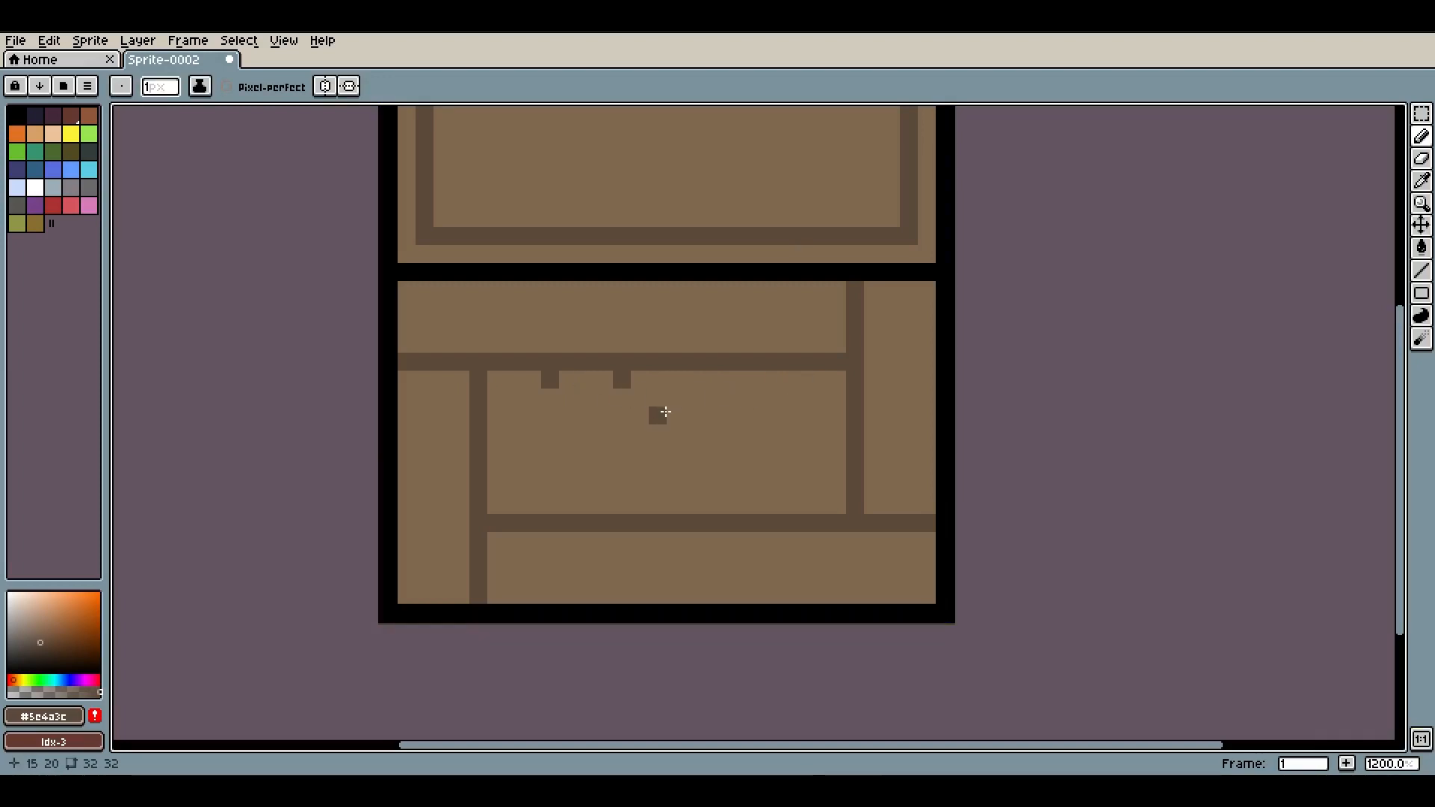
left_click(782, 378)
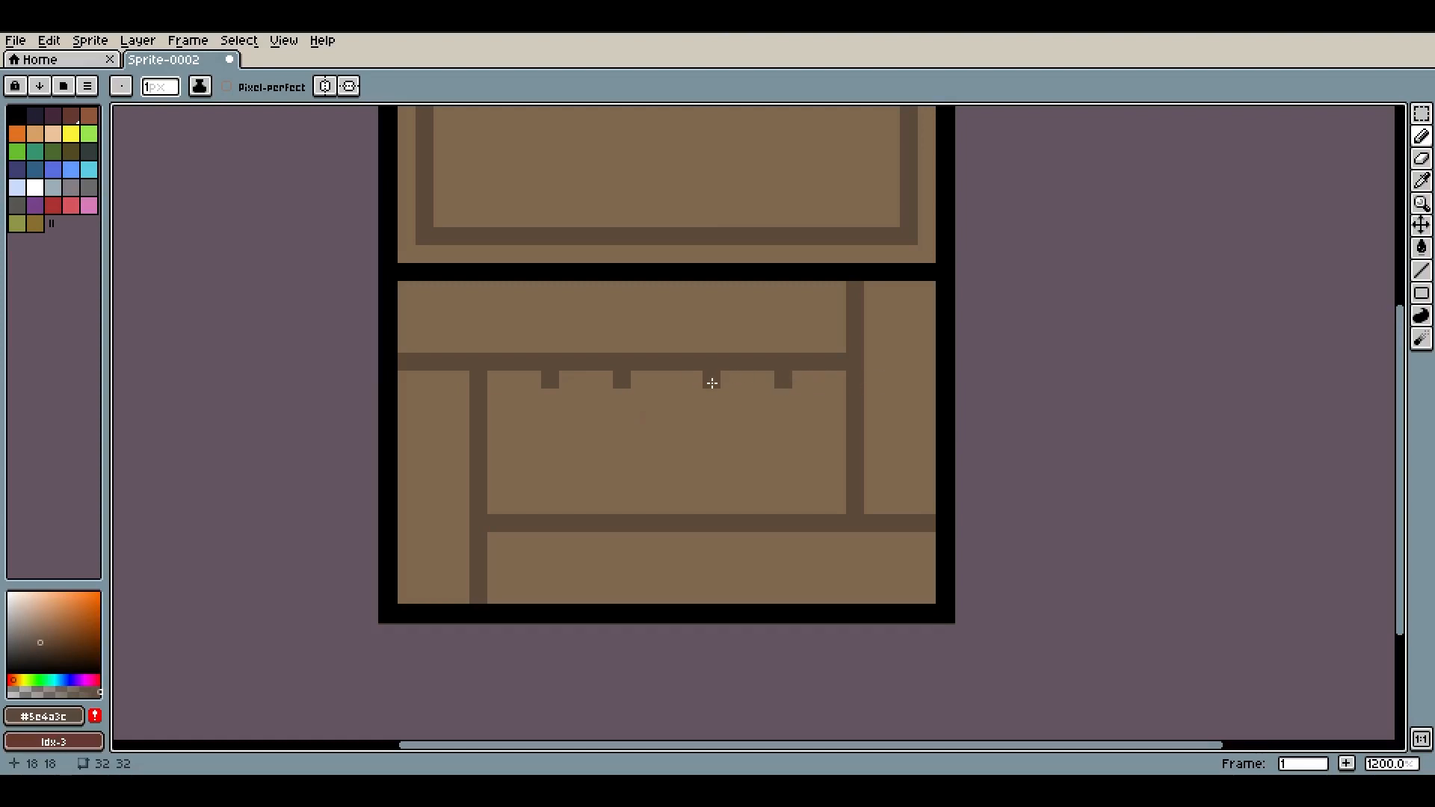
Try extending the notches into vertical dividers down the middle panel, then undo all notches and dividers
left_click(621, 397)
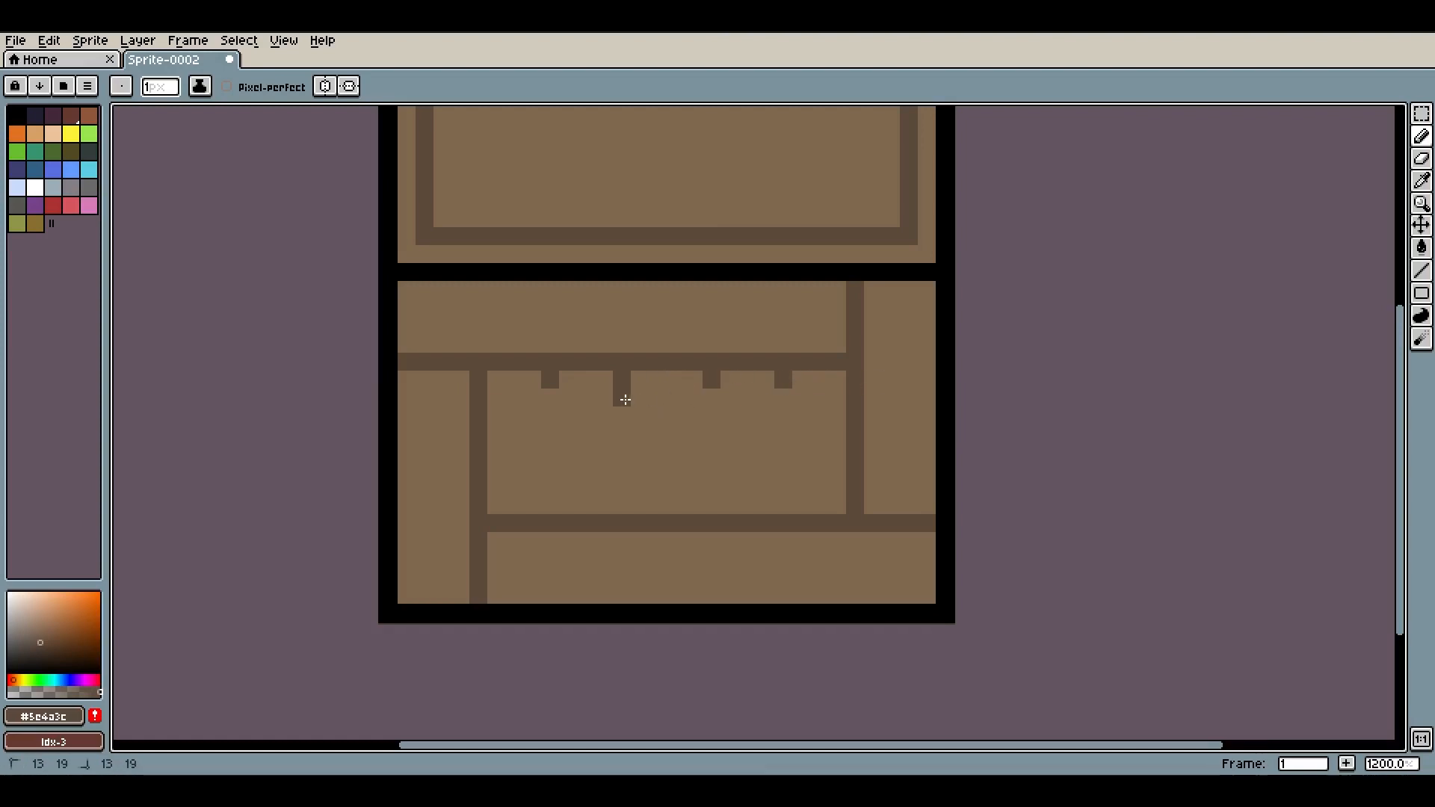
left_click(616, 510, "shift")
left_click(711, 397)
left_click(711, 503, "shift")
left_click(764, 397)
left_click(775, 402)
key("ctrl+z")
left_click(775, 517, "shift")
key("ctrl+z")
key("ctrl+z")
key("ctrl+z")
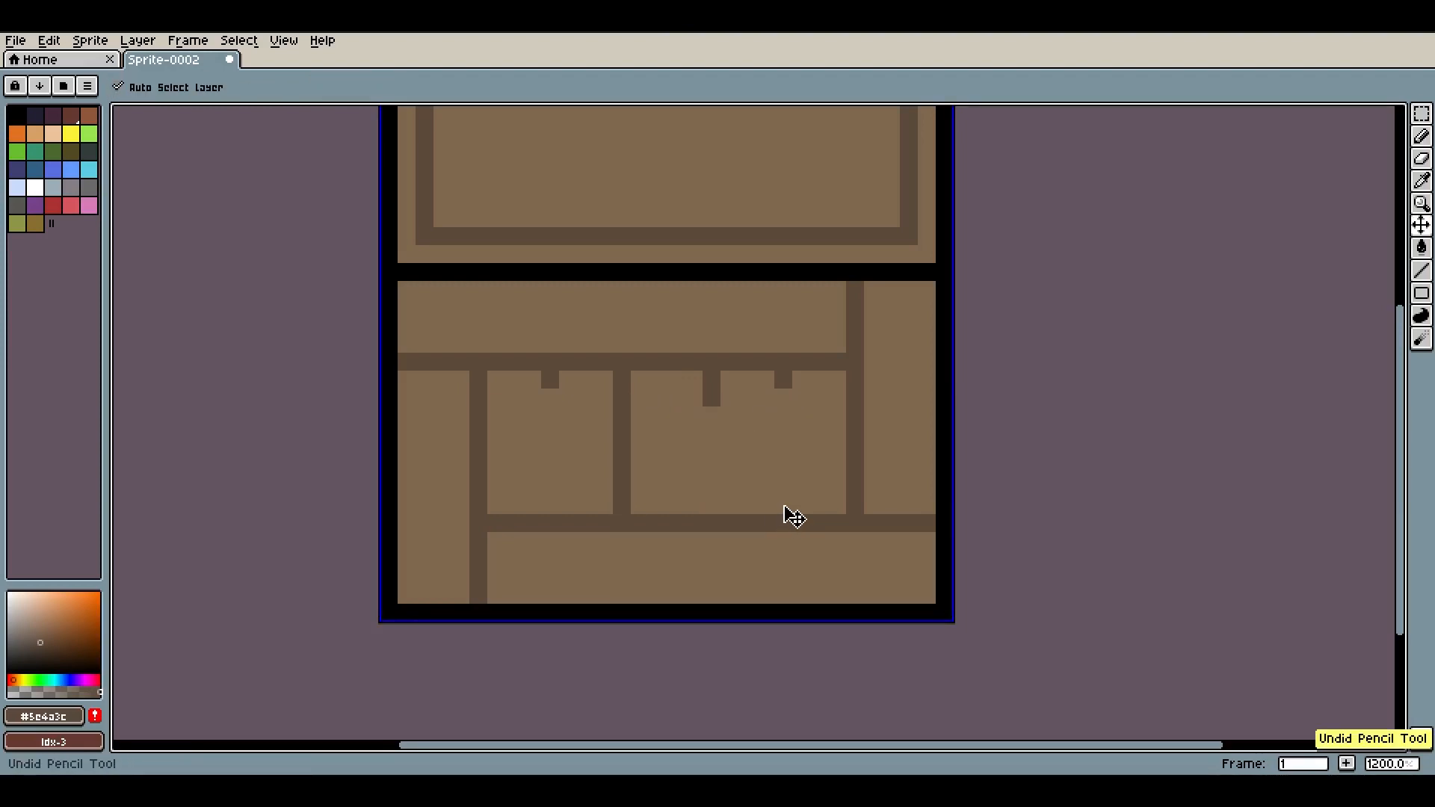
key("ctrl+z")
key("ctrl+z")
key("ctrl+z")
key("ctrl+z")
key("ctrl+z")
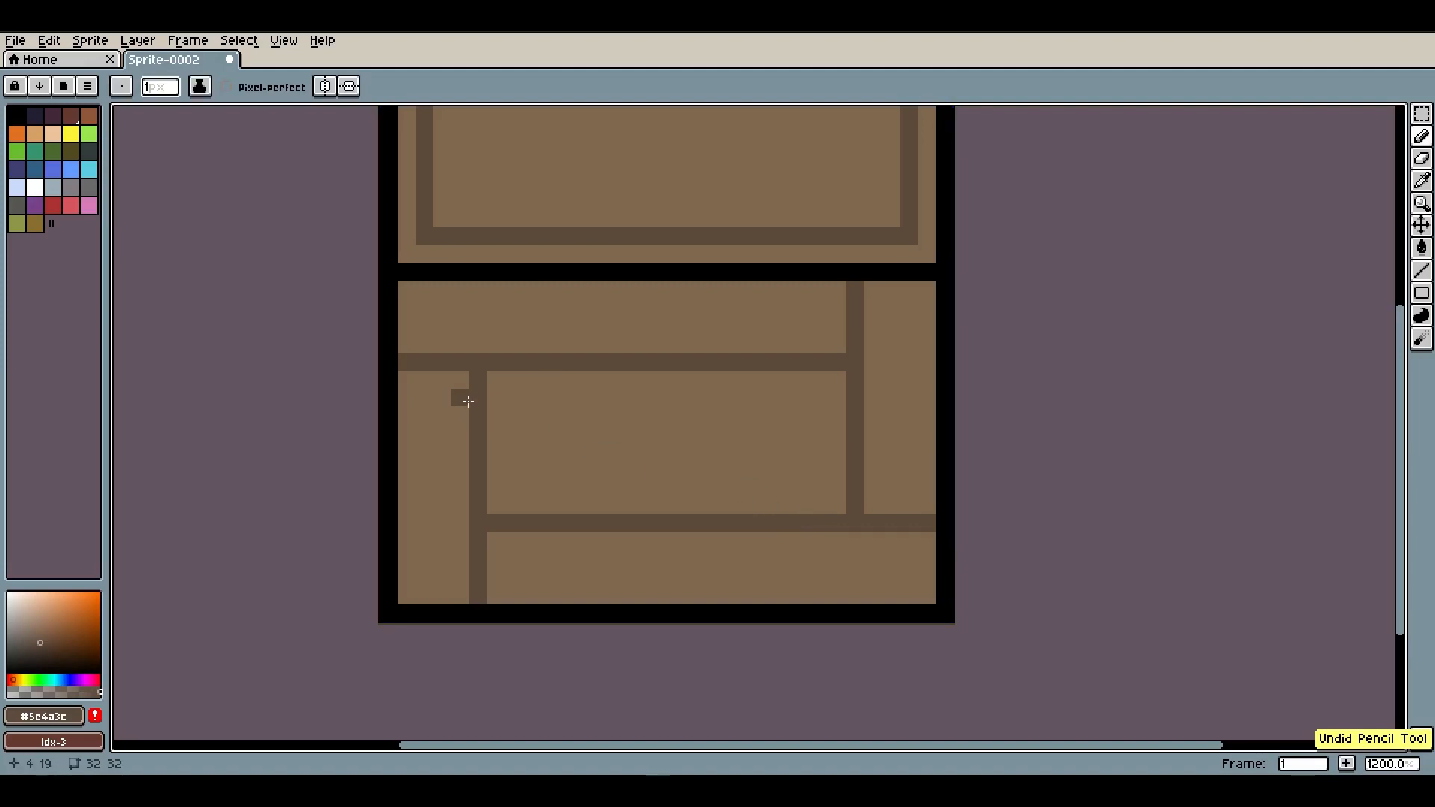
Draw a 45° diagonal dark line in the lower-left corner of the middle panel
left_click(497, 449)
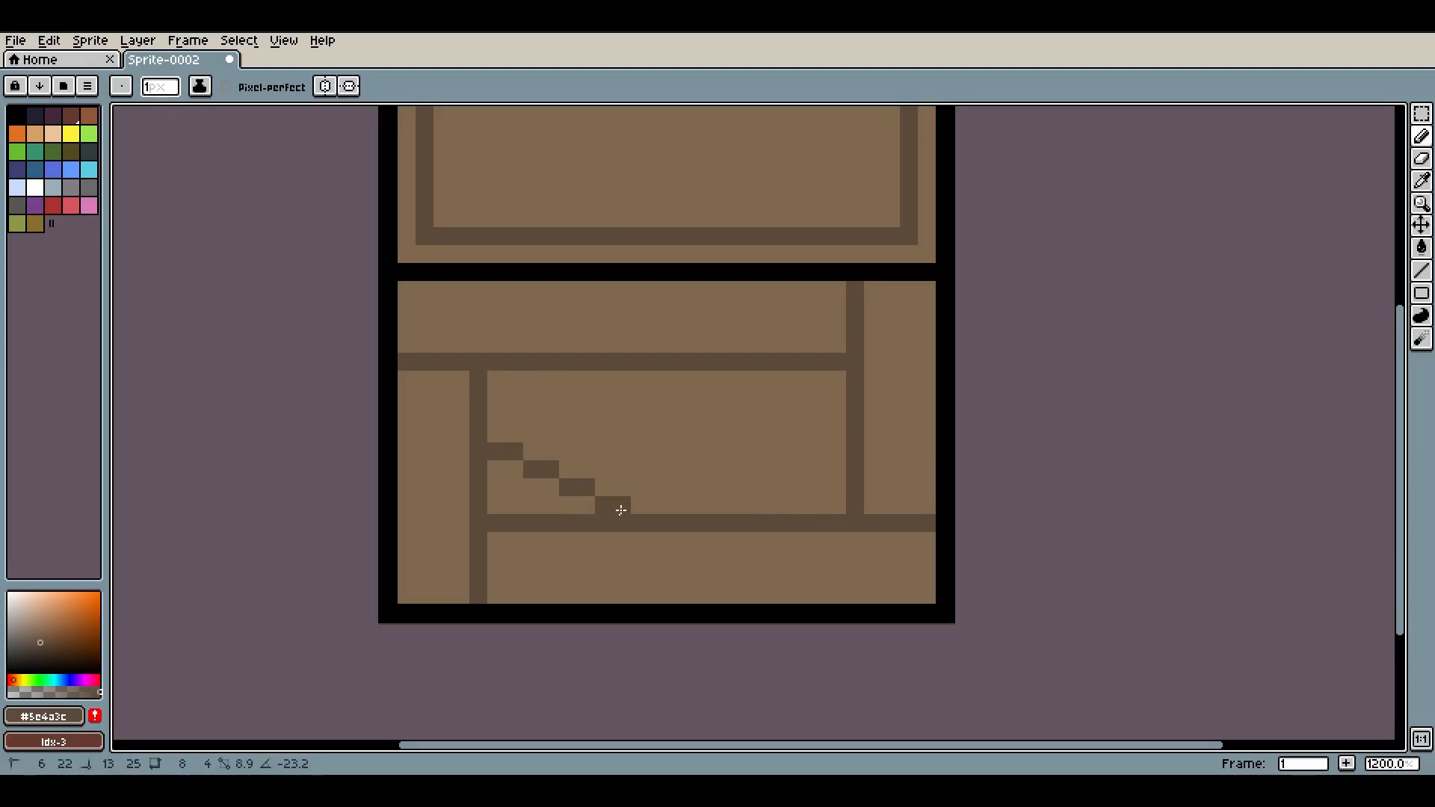
key("ctrl+z")
left_click(496, 431)
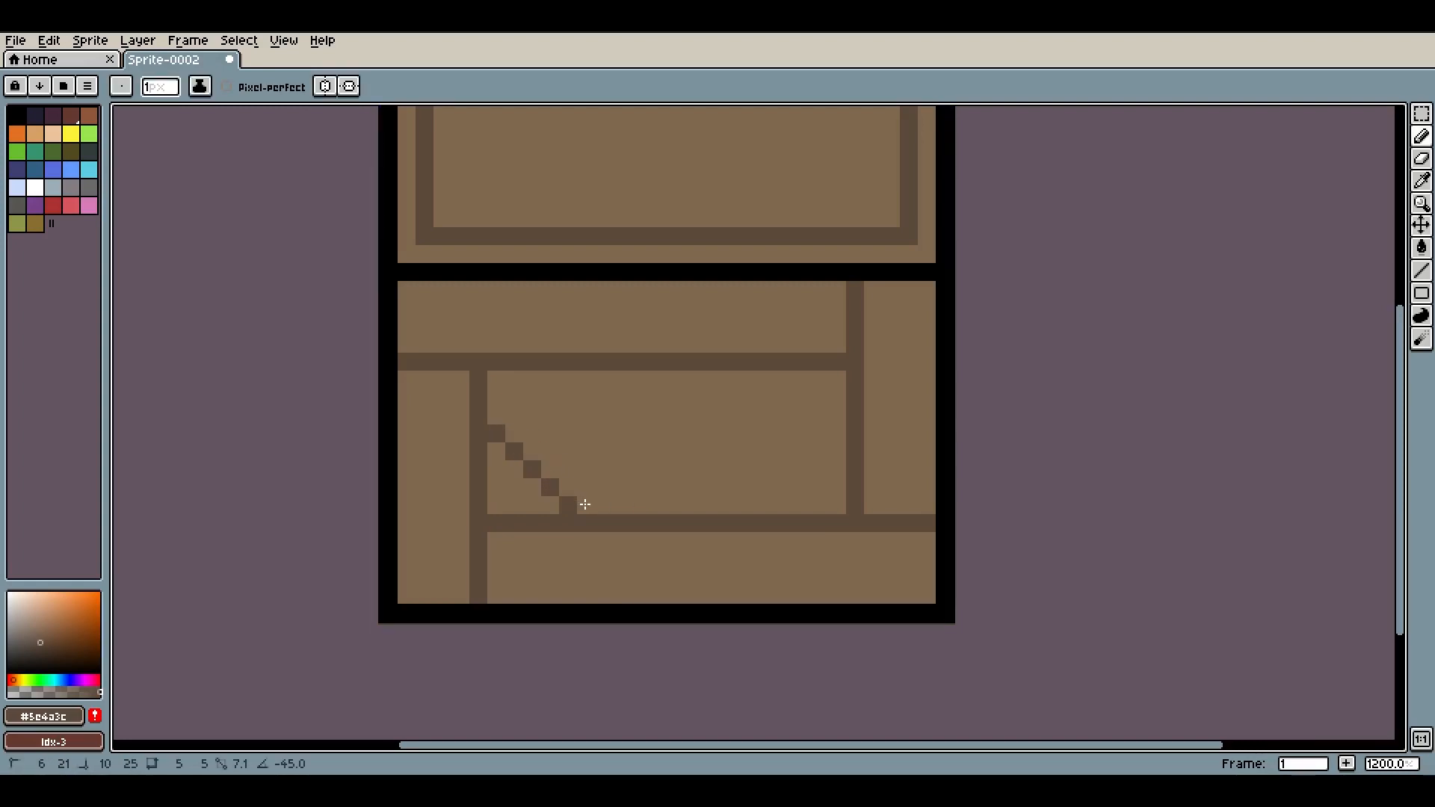
left_click(585, 504)
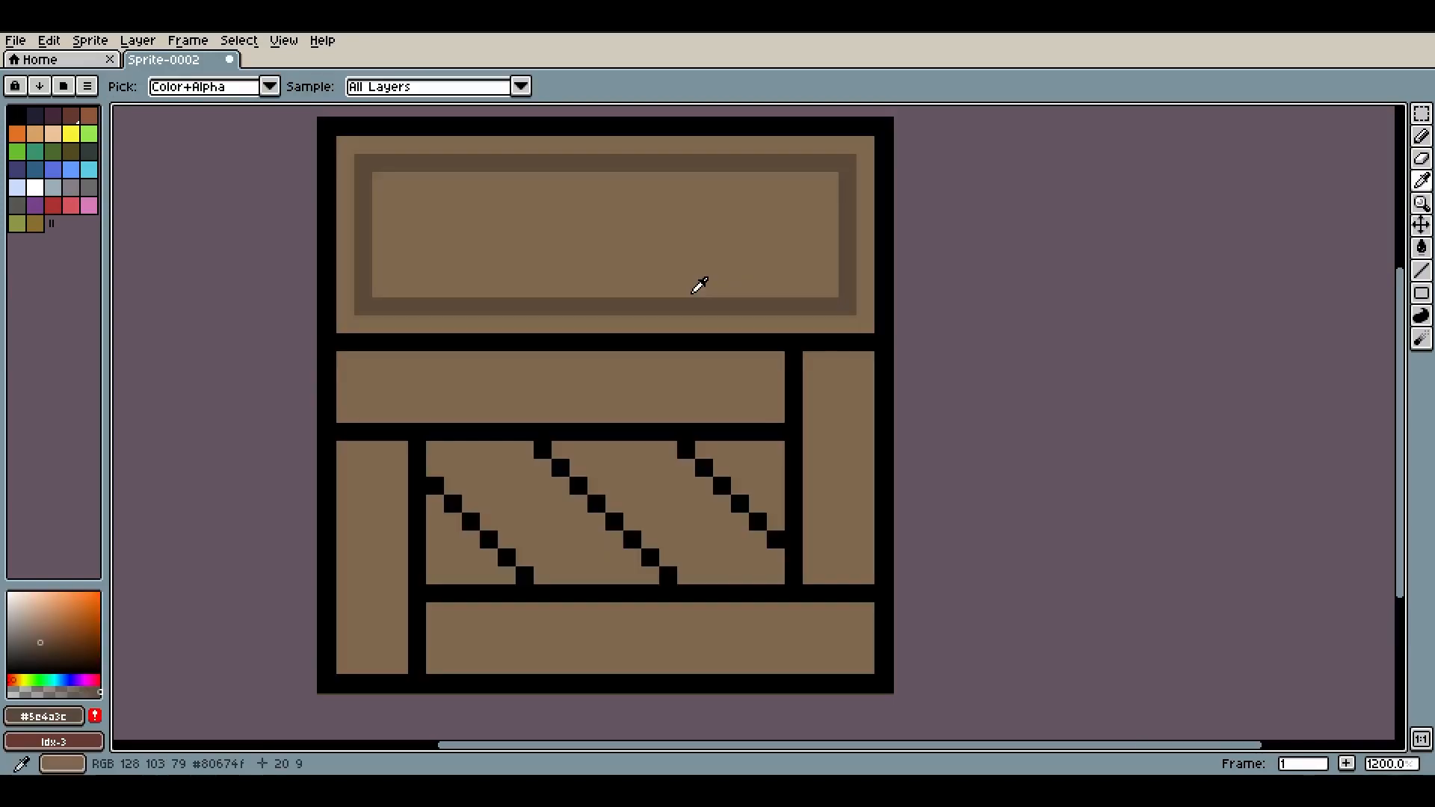
Draw mid-brown (#5e4a3c) shading lines alongside the diagonal dark lines in the middle panel
key("b")
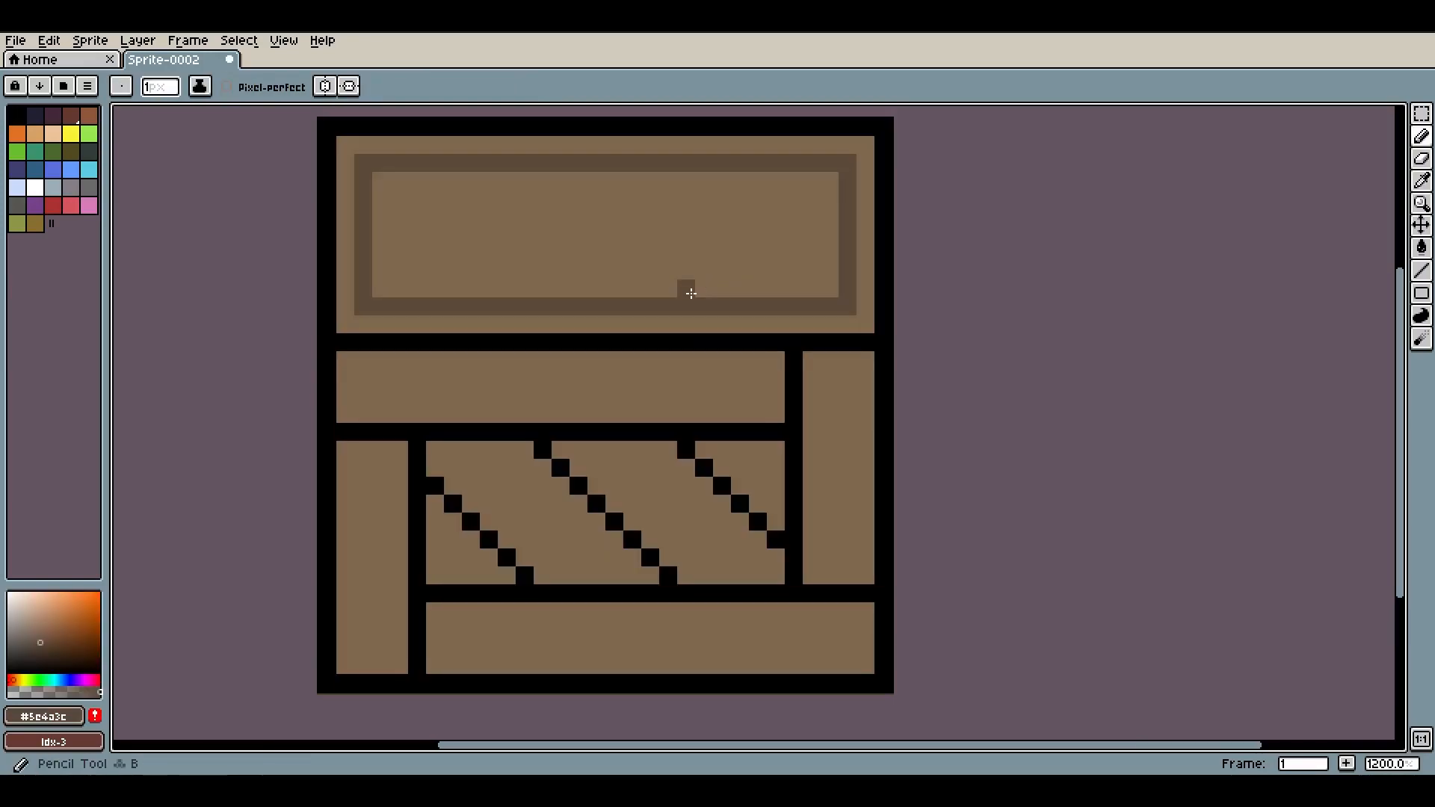
left_click(435, 469)
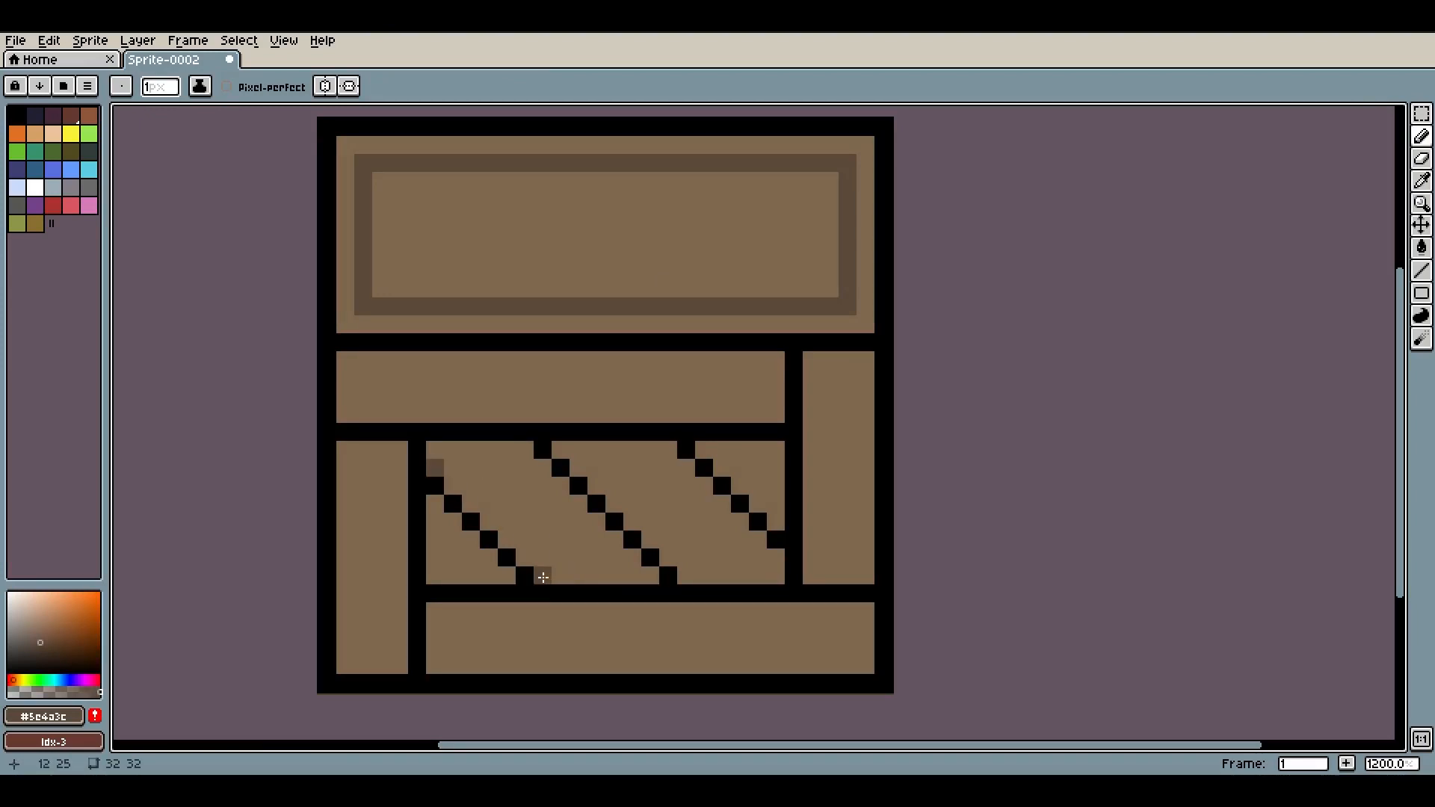
left_click(543, 575, "shift")
left_click(435, 450)
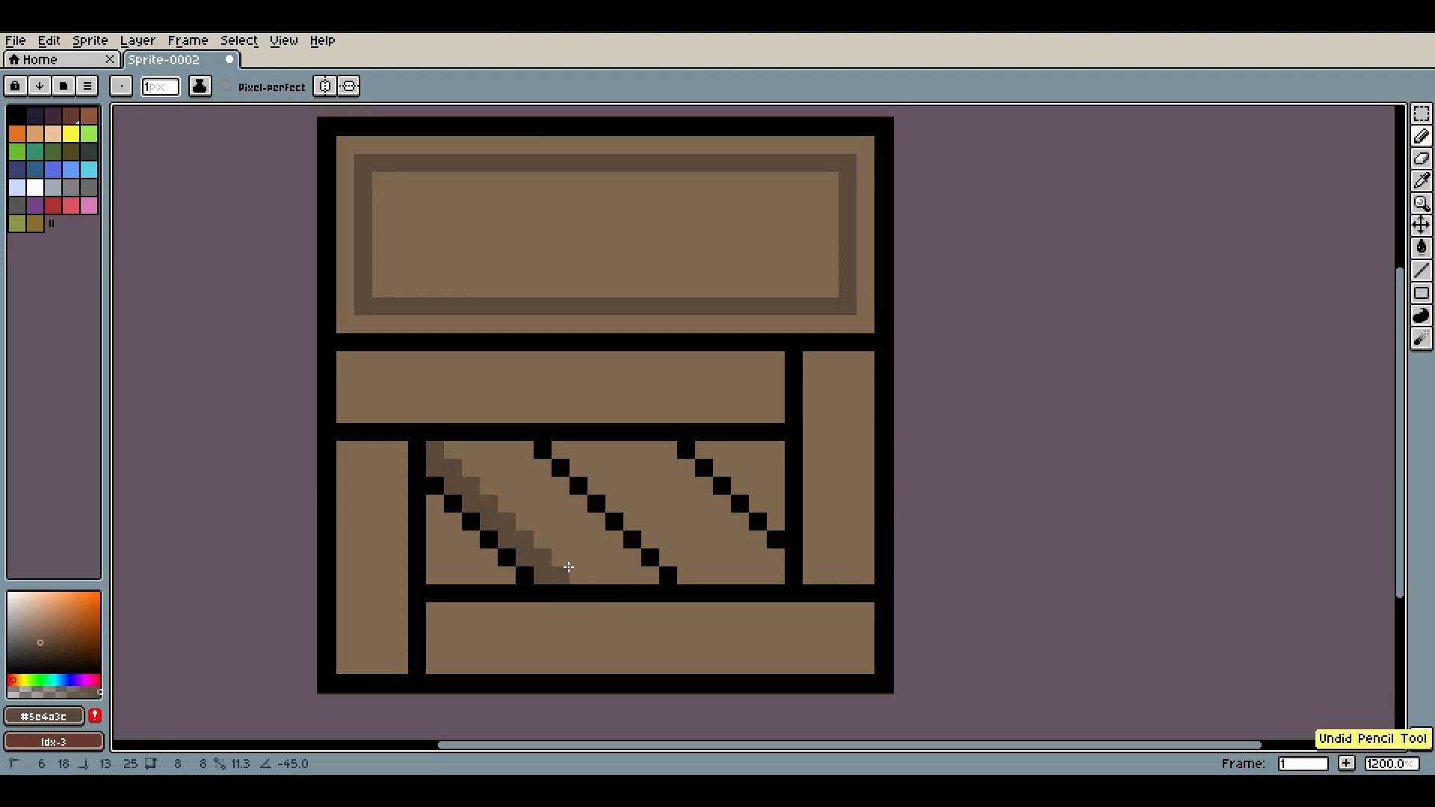
left_click(561, 450)
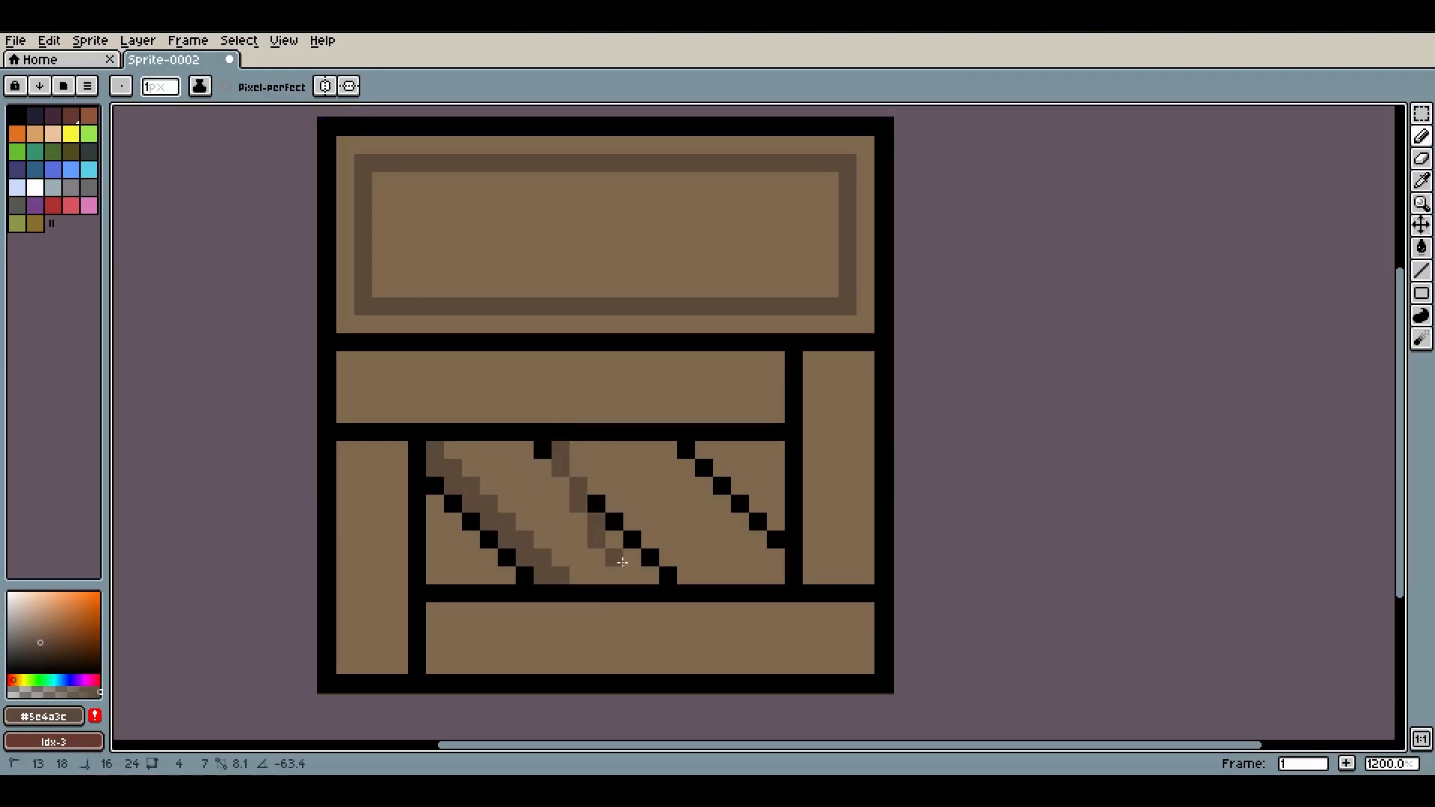
left_click(680, 573, "shift")
left_click(702, 574)
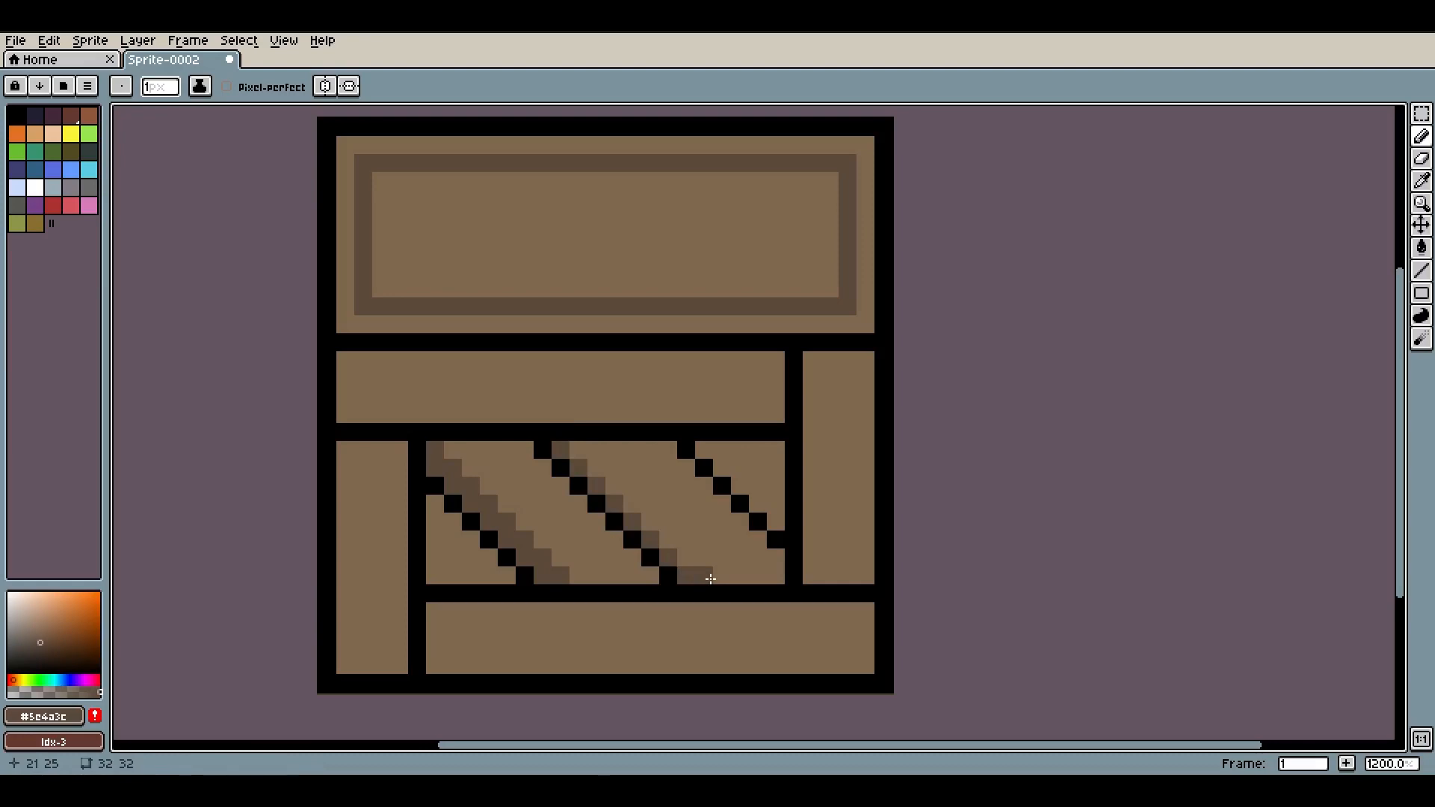
left_click(581, 452, "shift")
scroll(599, 464, "down", 4)
scroll(600, 463, "up", 3)
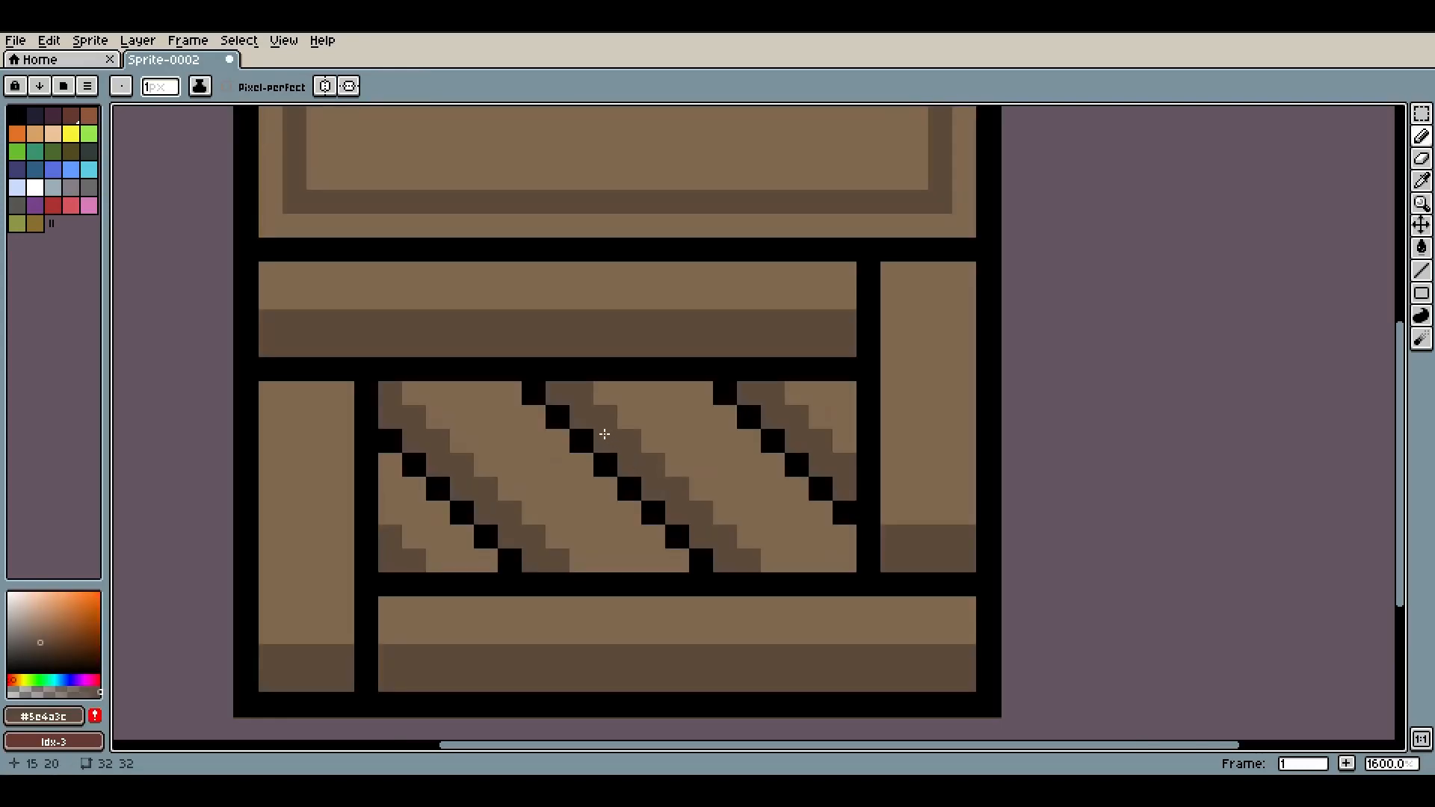
Pick a darker brown #4c3830 and shade the top row of the middle panel between the diagonals
key("i")
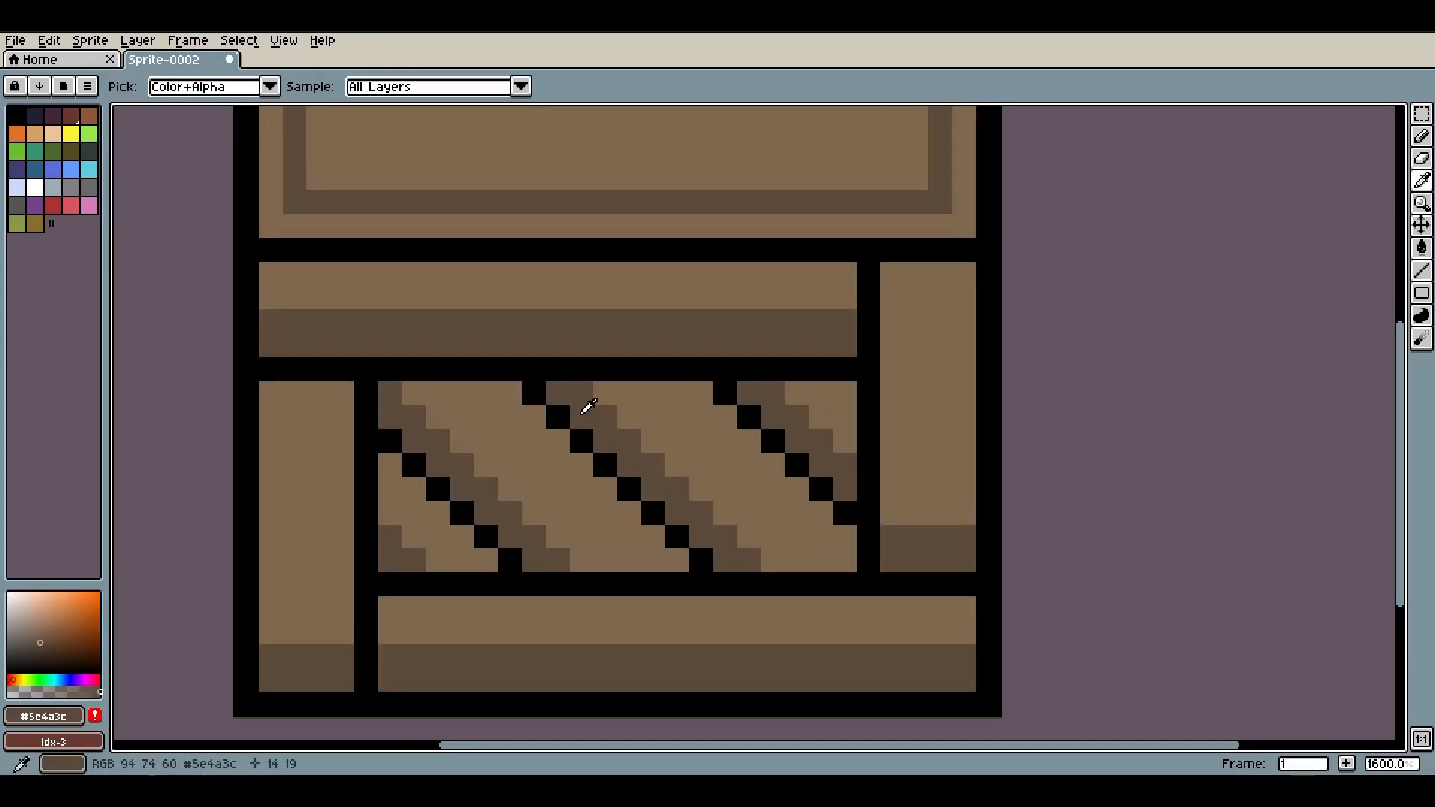
left_click(34, 653)
left_click(388, 419)
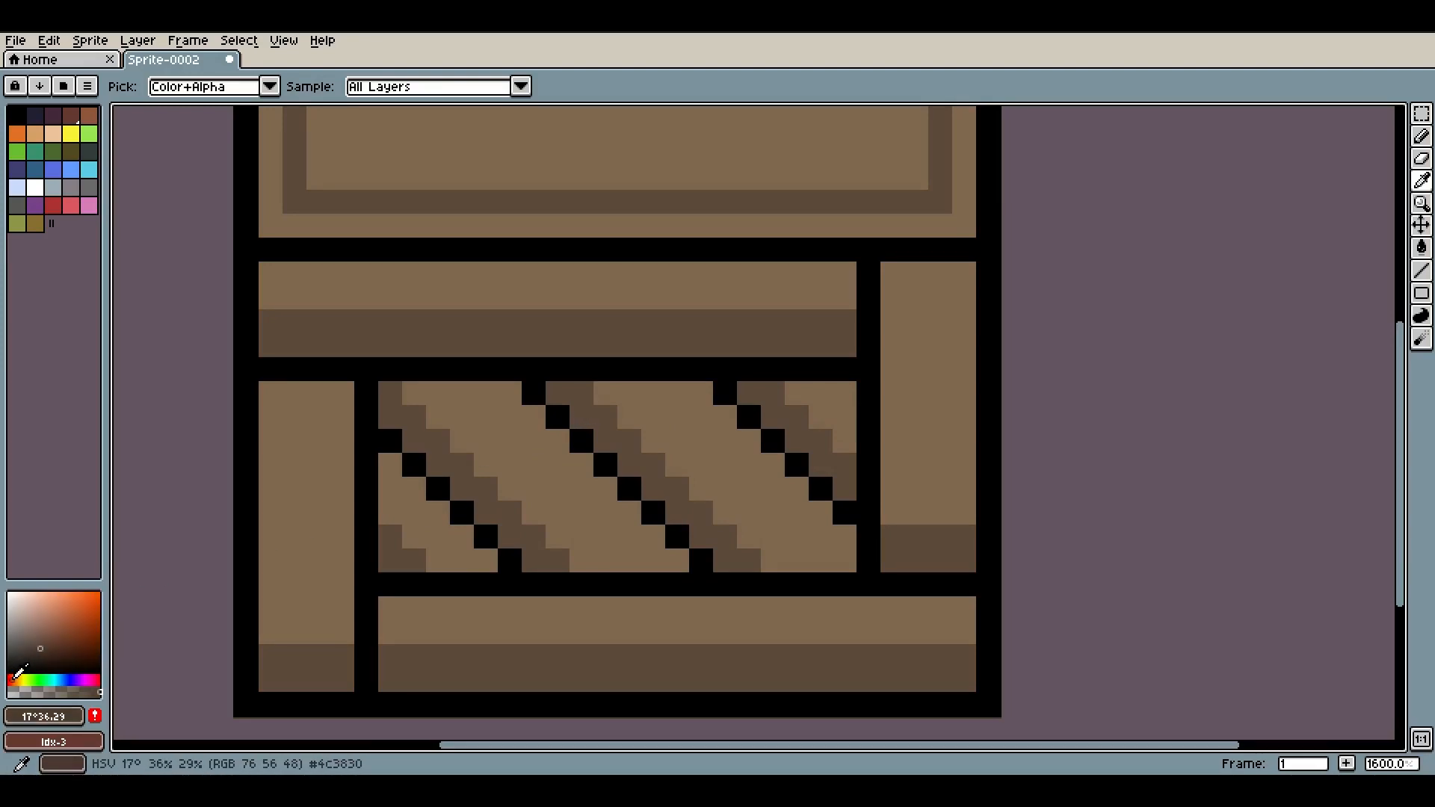
key("b")
left_click(503, 407)
left_click(555, 392)
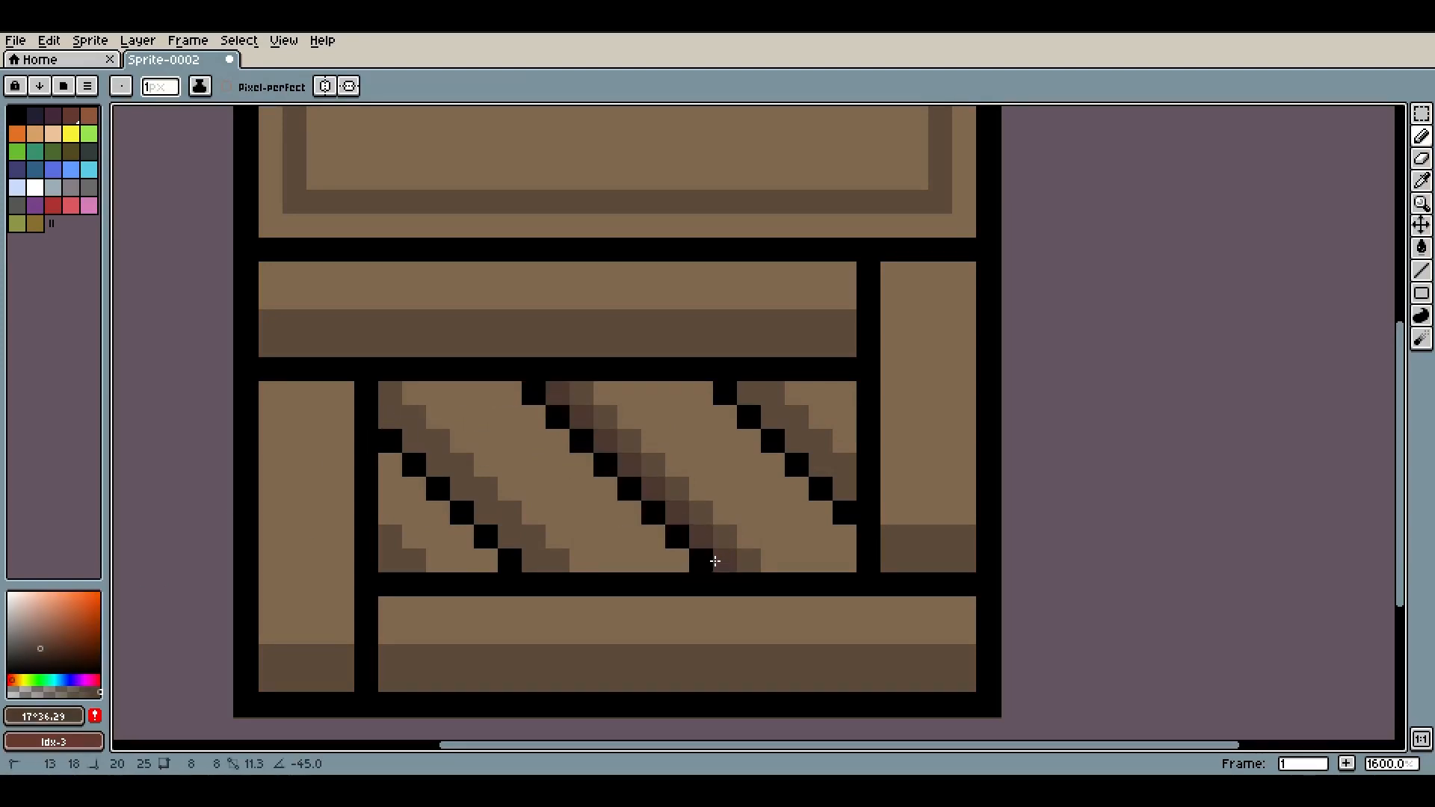
key("ctrl+z")
left_click(558, 393)
left_click(748, 392)
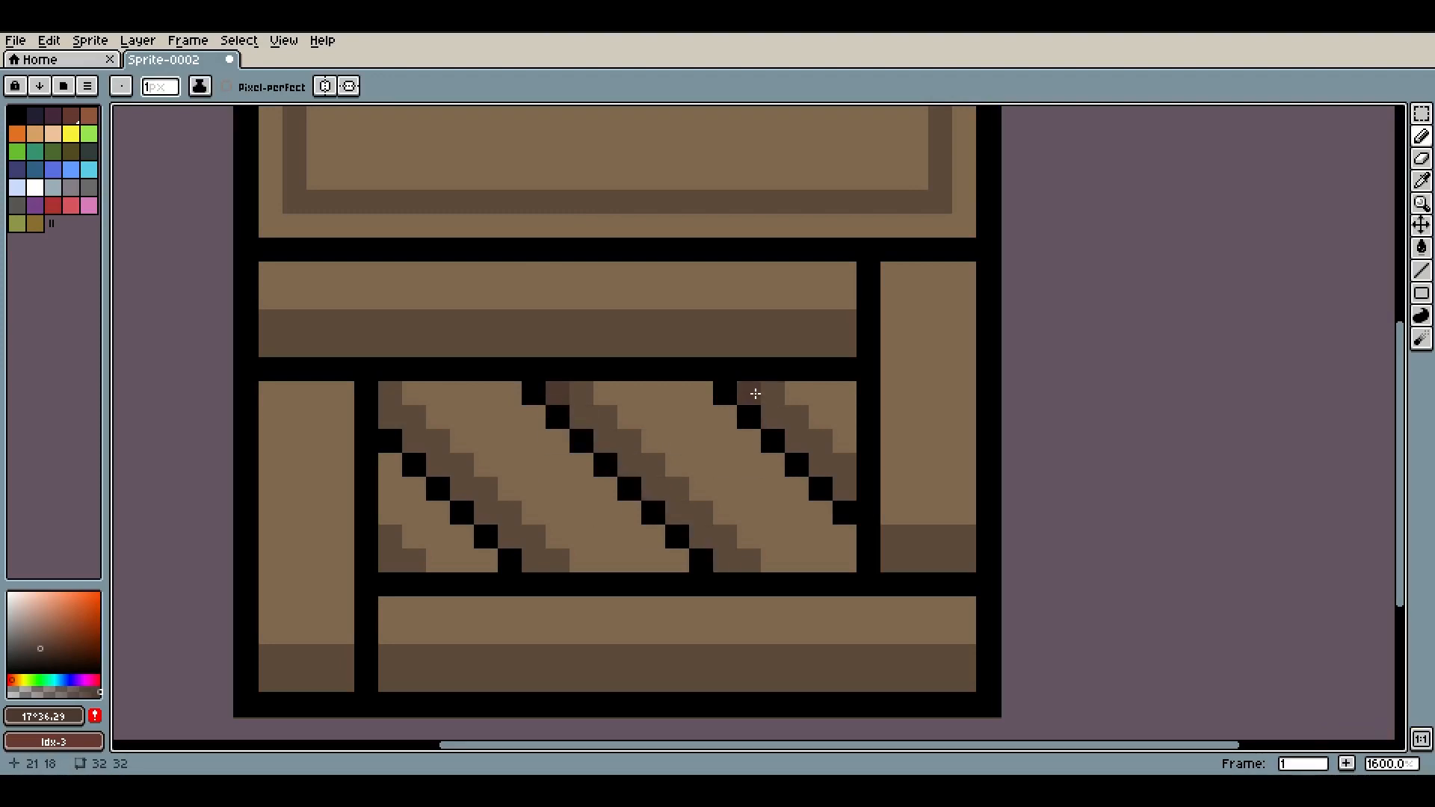
left_click_drag(402, 402, 842, 395)
scroll(840, 397, "down", 5)
scroll(861, 420, "up", 7)
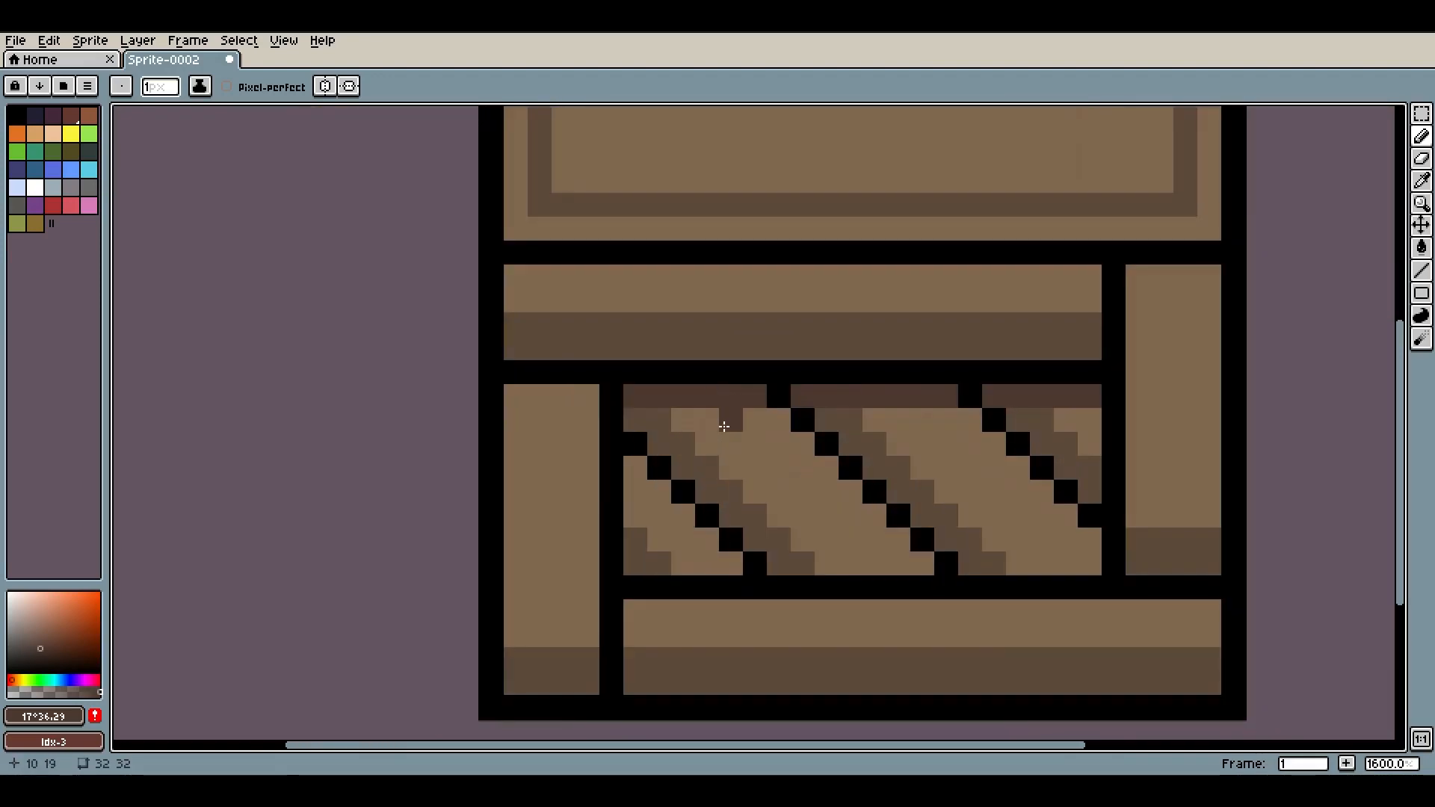
Choose a slightly darker brown and recolour the top shading segments of the middle panel
left_click(40, 653)
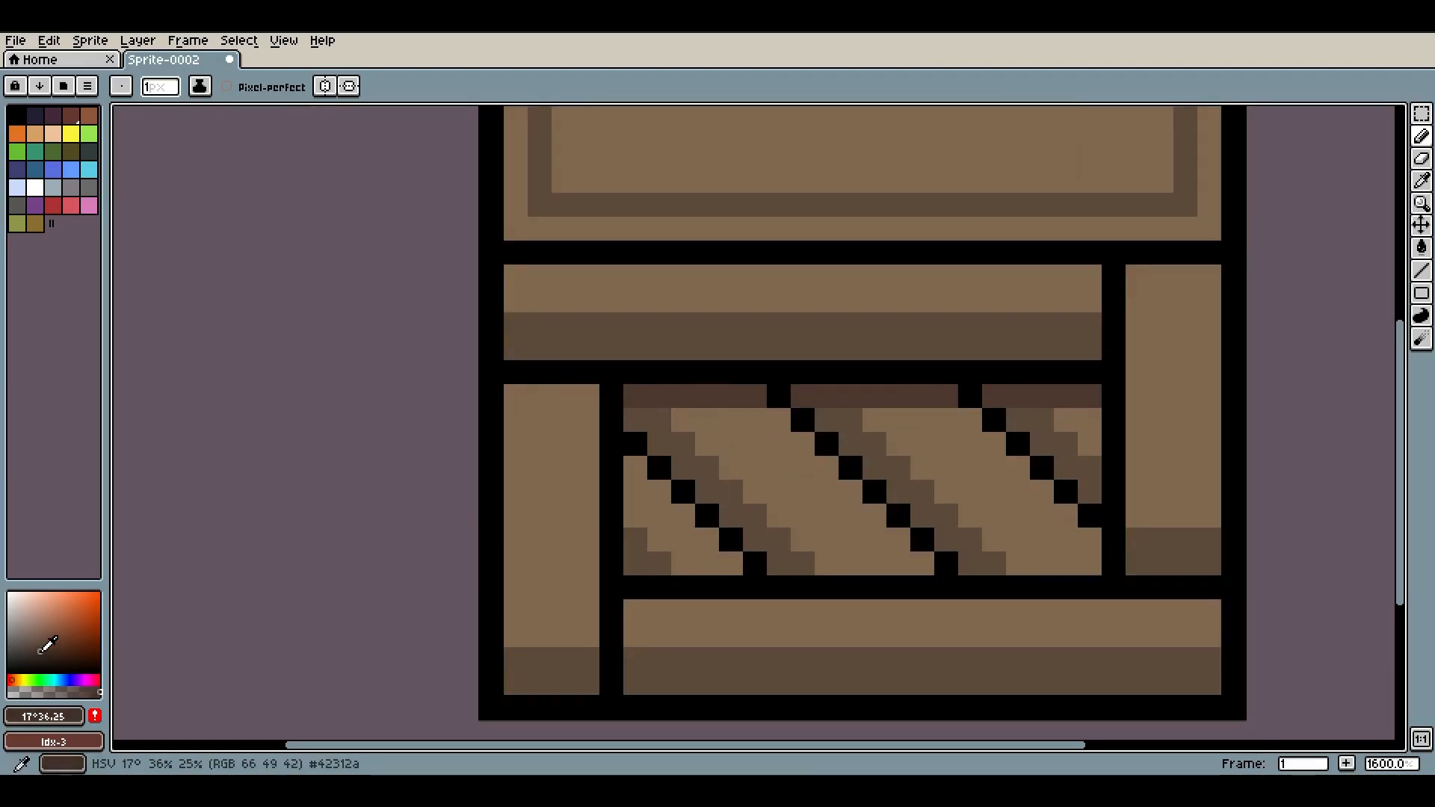
left_click_drag(641, 387, 748, 406)
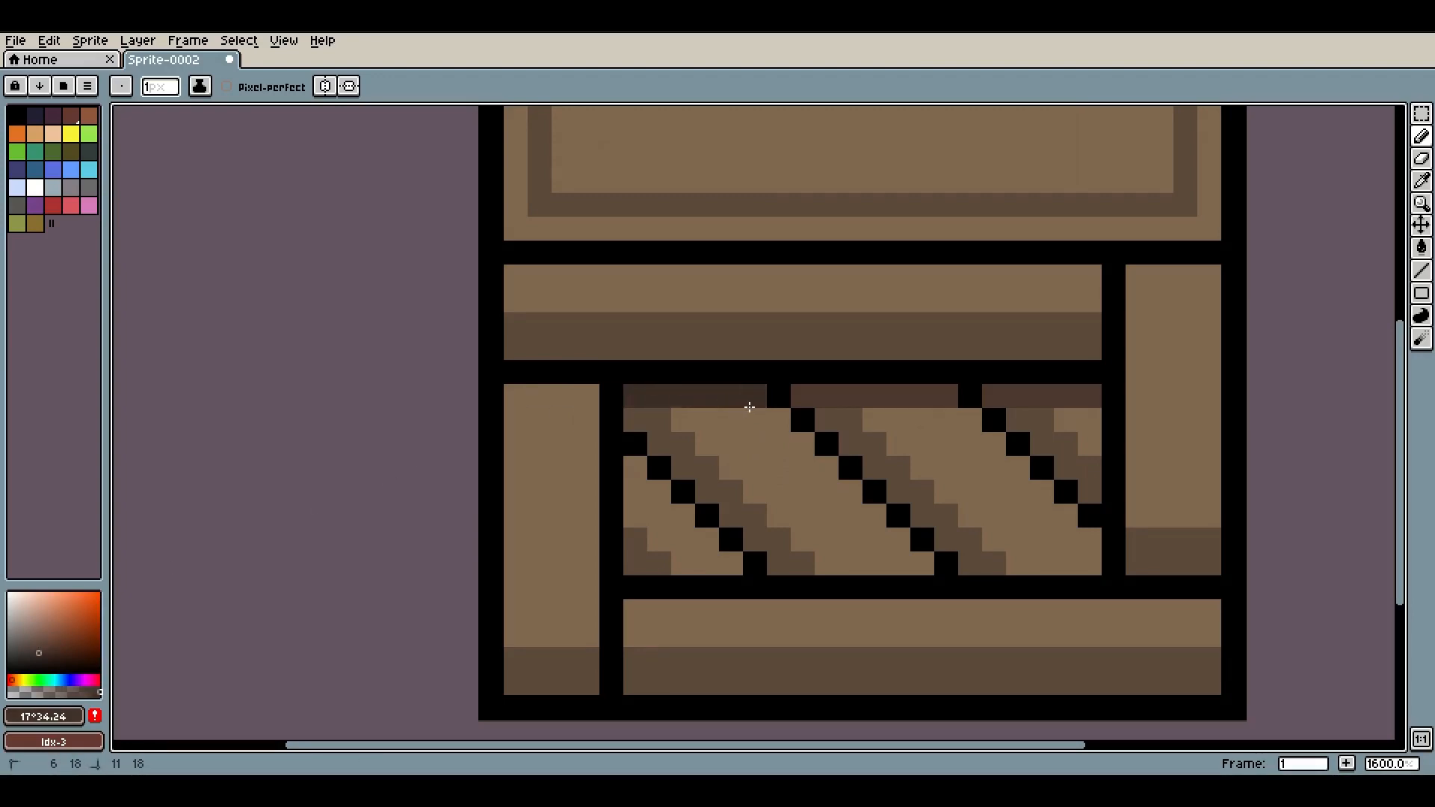
left_click(808, 382)
scroll(919, 333, "down", 6)
scroll(906, 381, "up", 5)
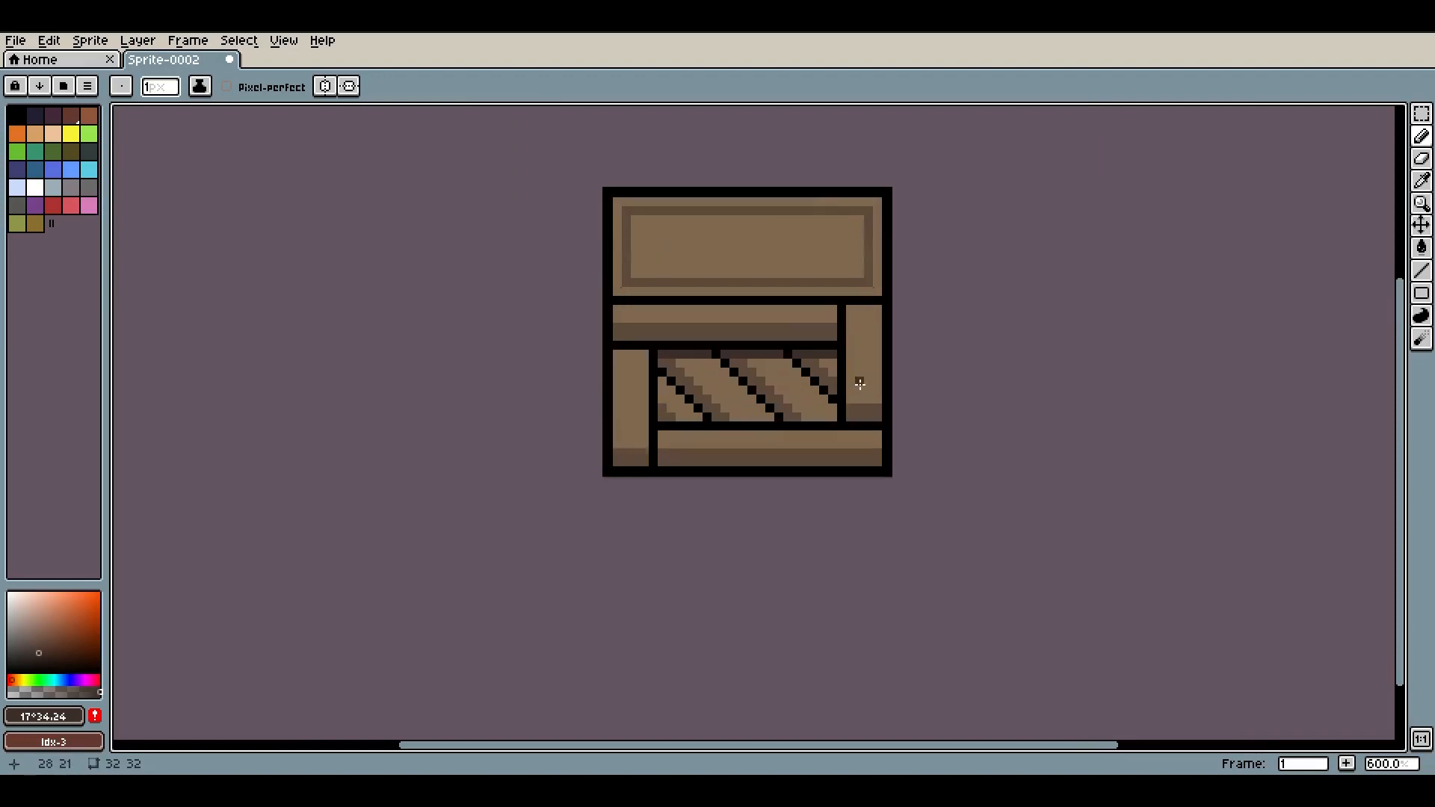
left_click_drag(736, 251, 766, 336)
mouse_move(442, 319)
left_mouse_down()
mouse_move(437, 369)
mouse_move(466, 402)
mouse_move(901, 401)
left_mouse_up()
scroll(731, 493, "down", 2)
scroll(730, 495, "up", 3)
scroll(790, 404, "down", 6)
scroll(790, 404, "down", 2)
scroll(846, 400, "up", 1)
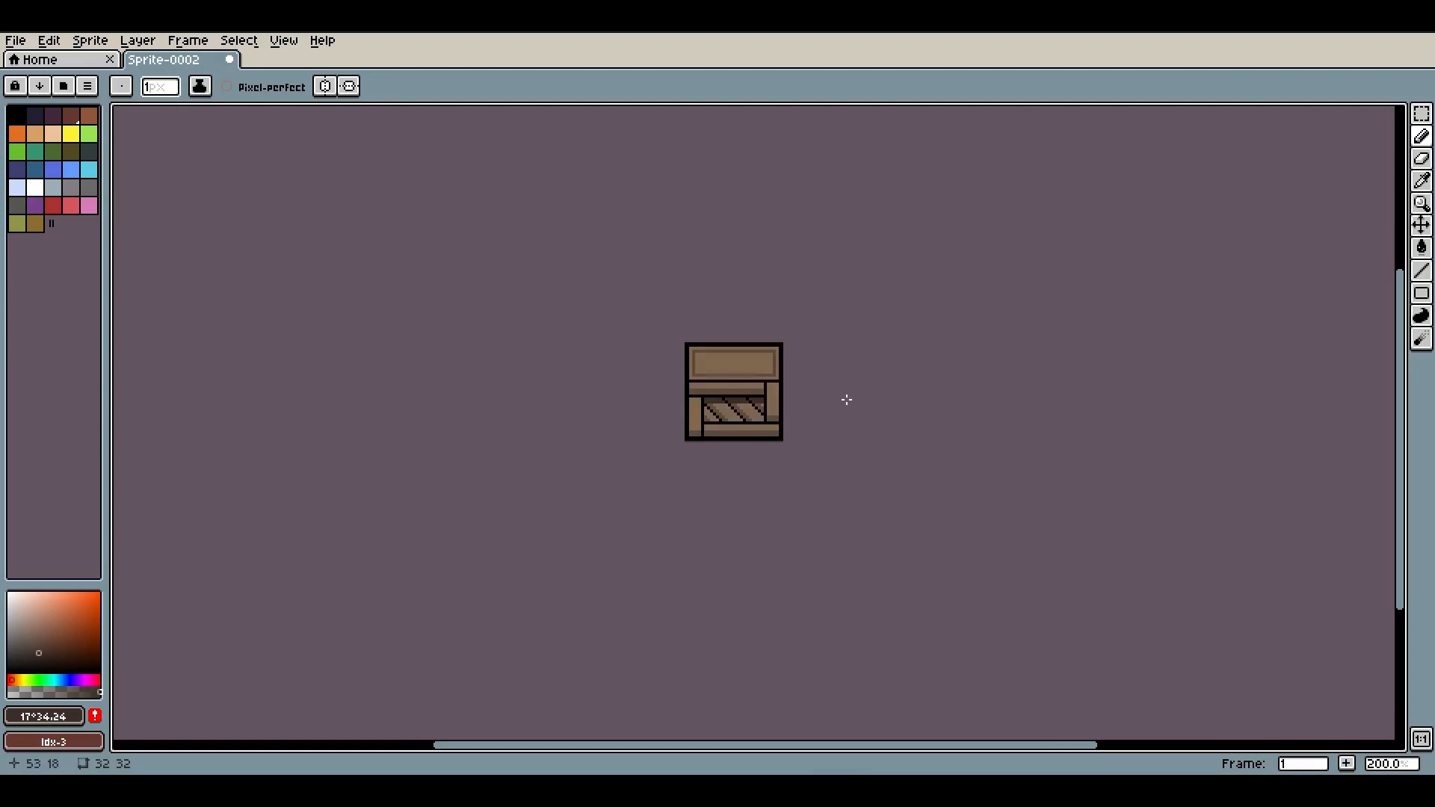
key("ctrl+z")
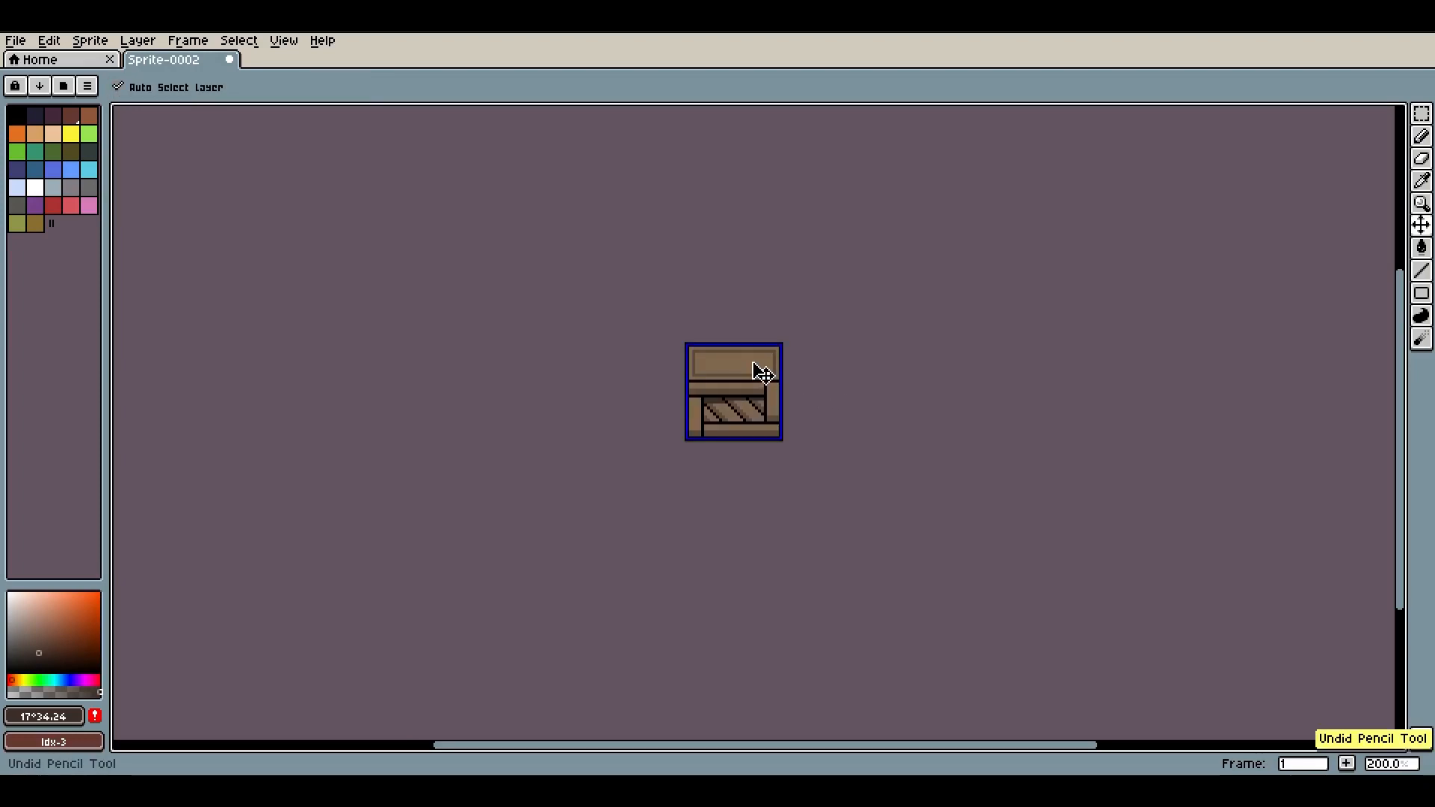
scroll(773, 350, "down", 1)
scroll(773, 350, "up", 8)
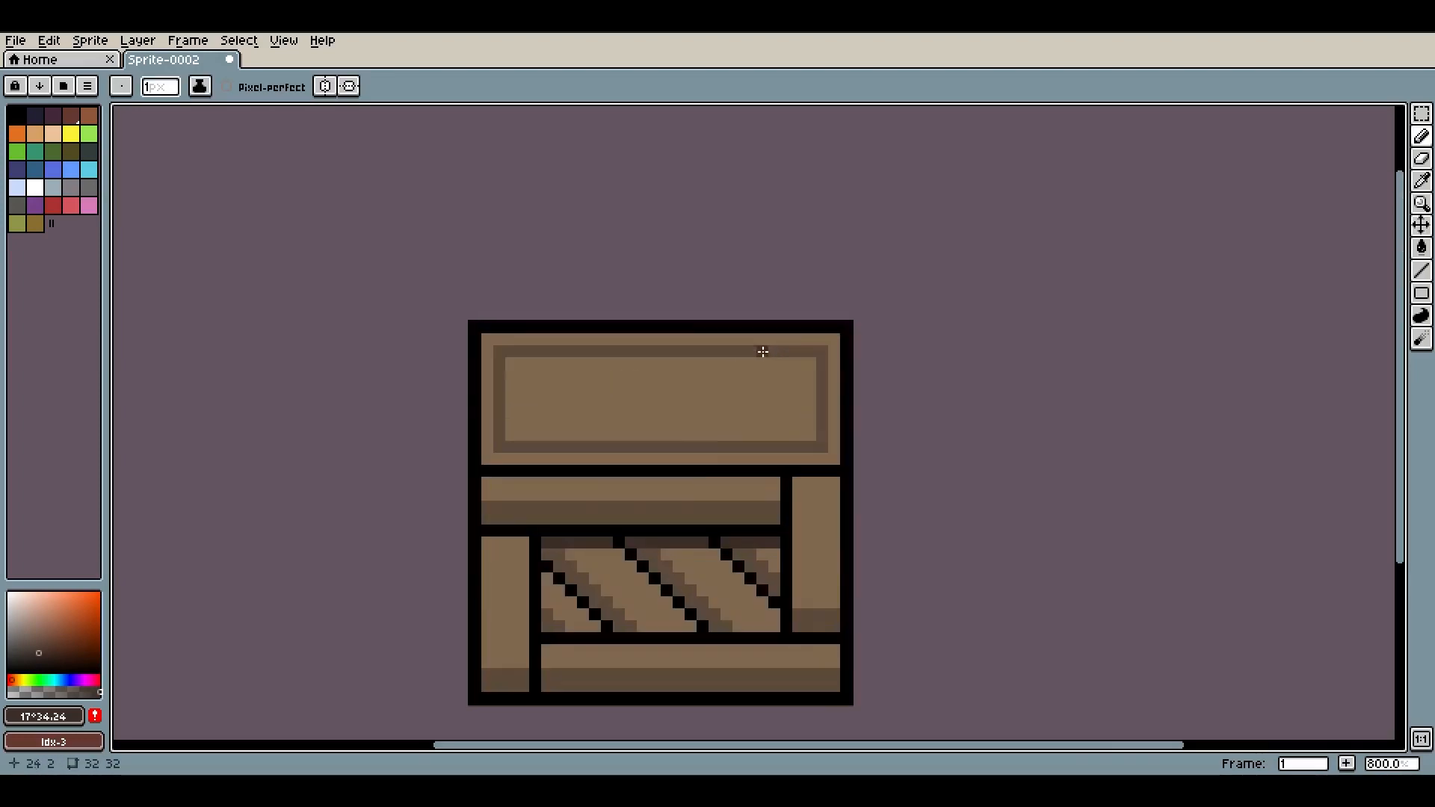
Try darkening the top edge of the left pillar, then undo it
left_click_drag(701, 467, 728, 224)
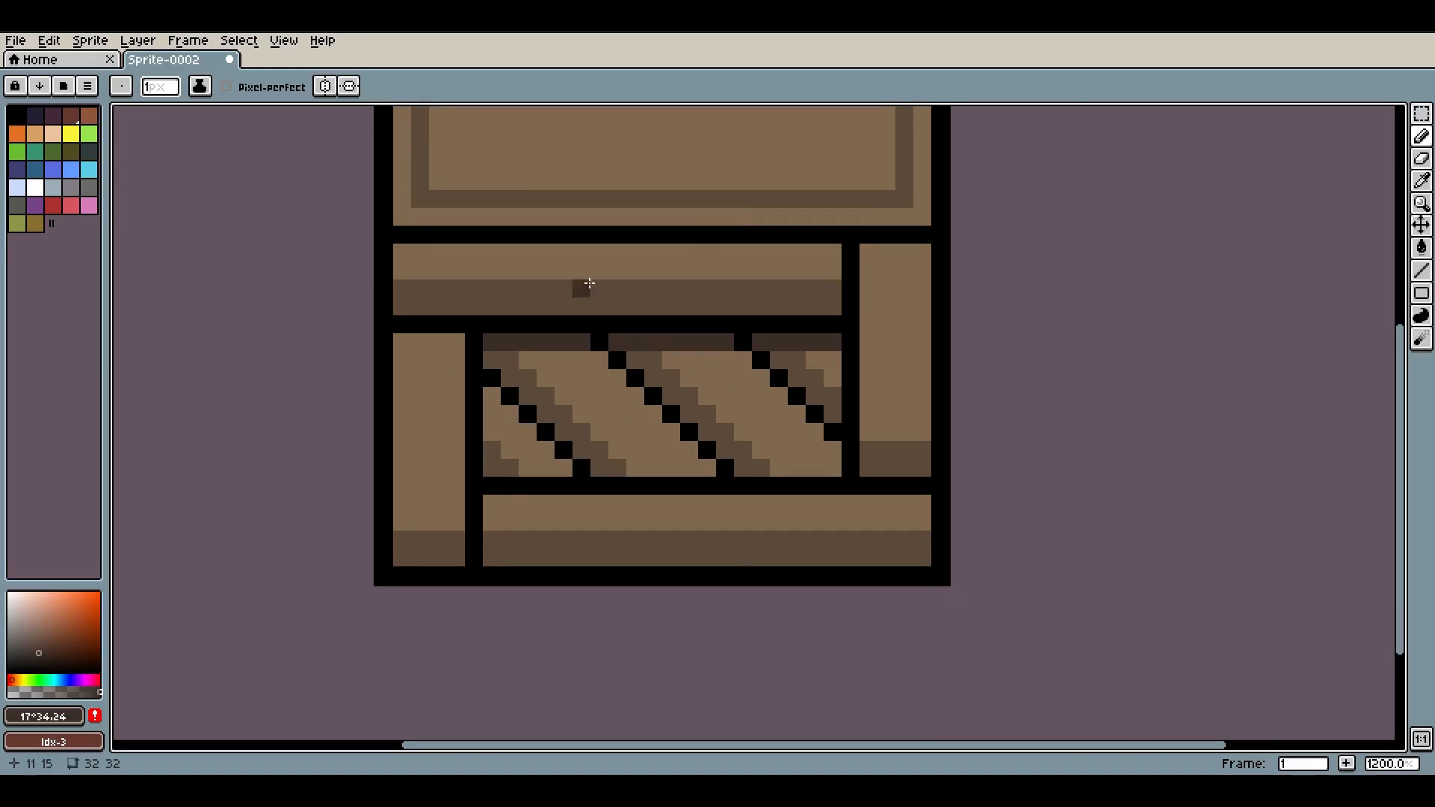
left_click_drag(456, 341, 413, 340)
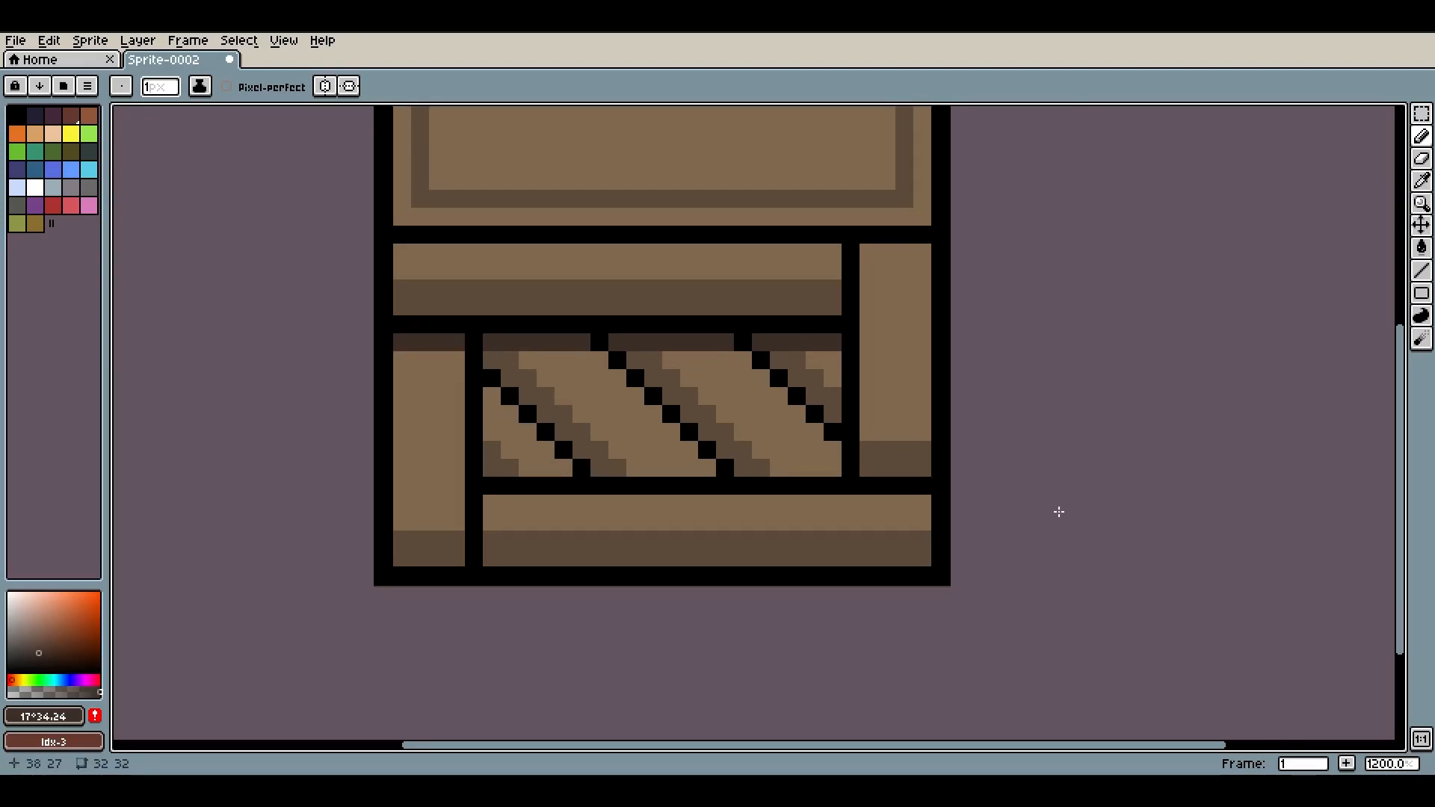
scroll(1057, 510, "down", 7)
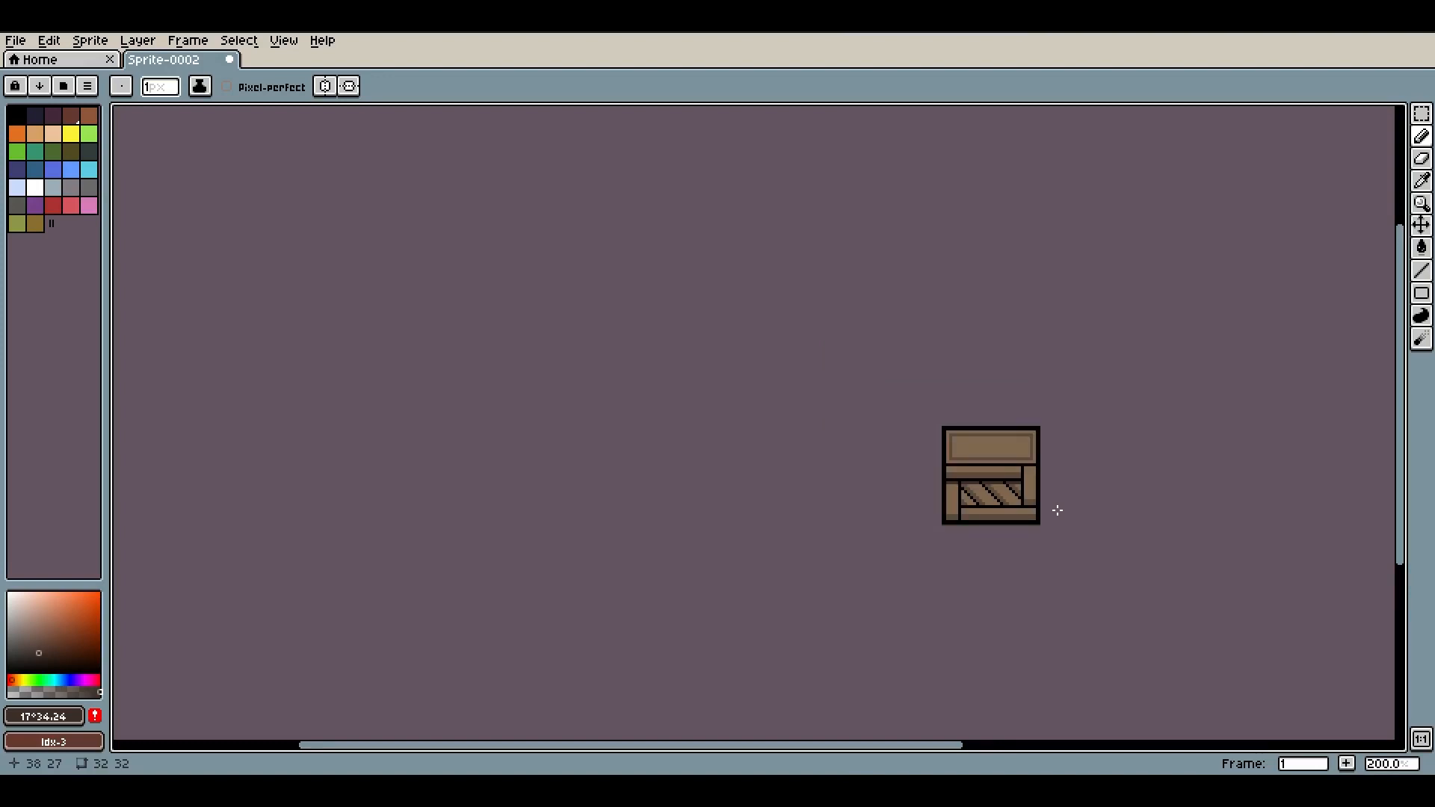
scroll(1053, 505, "down", 1)
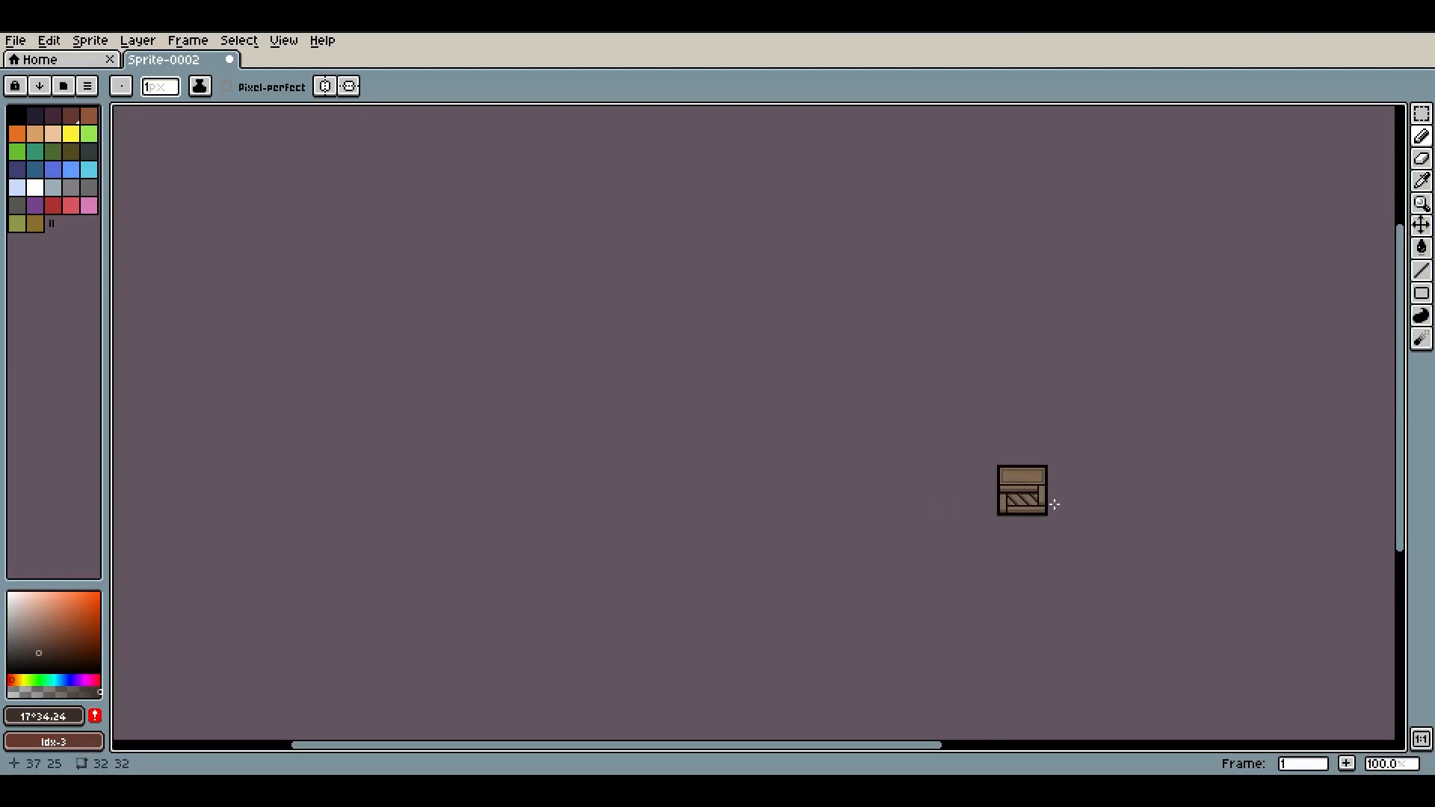
scroll(1054, 504, "up", 8)
key("ctrl+z")
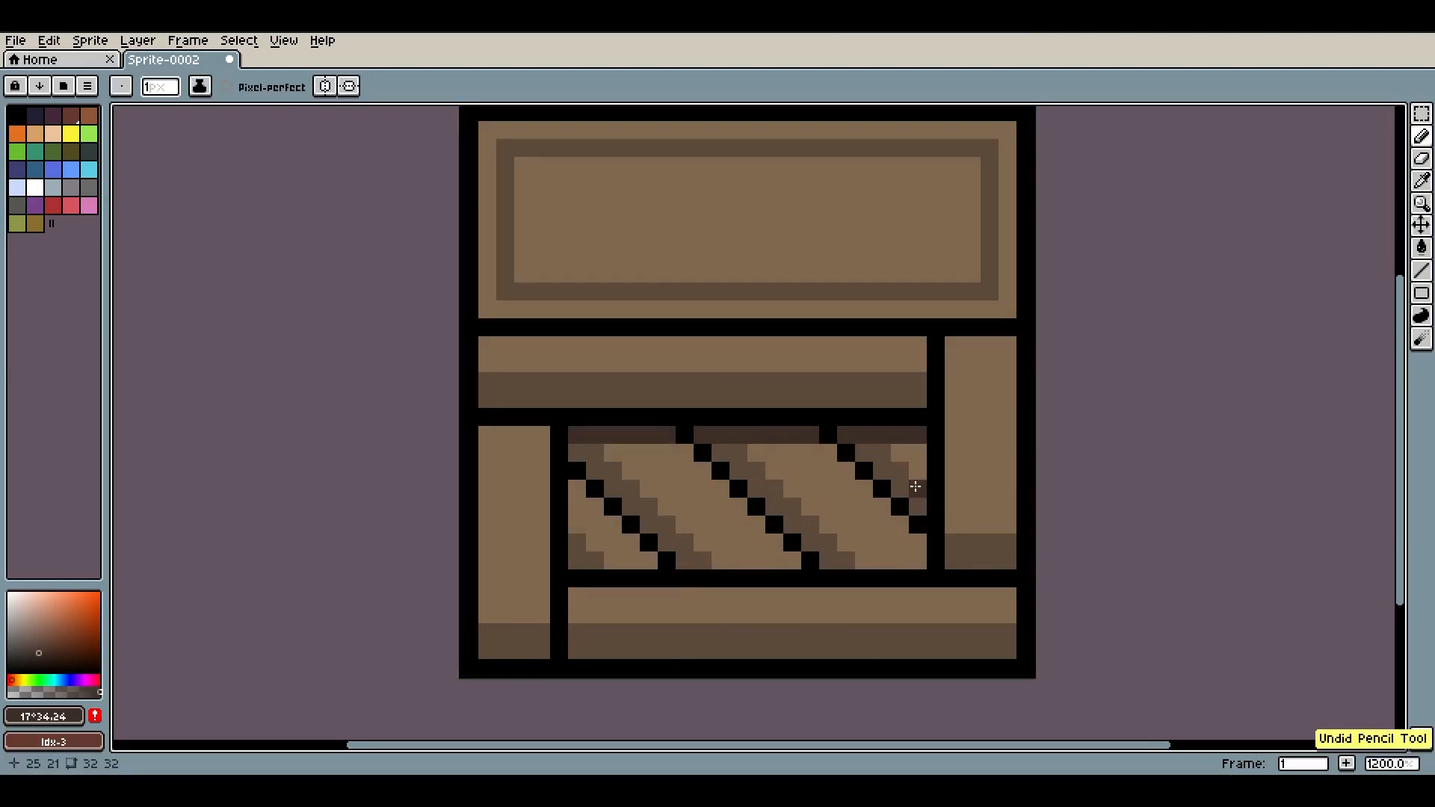
Pick black and thicken the diagonal dark lines in the middle panel with a second row of pixels
scroll(915, 486, "down", 2)
scroll(845, 442, "up", 2)
left_click(846, 442)
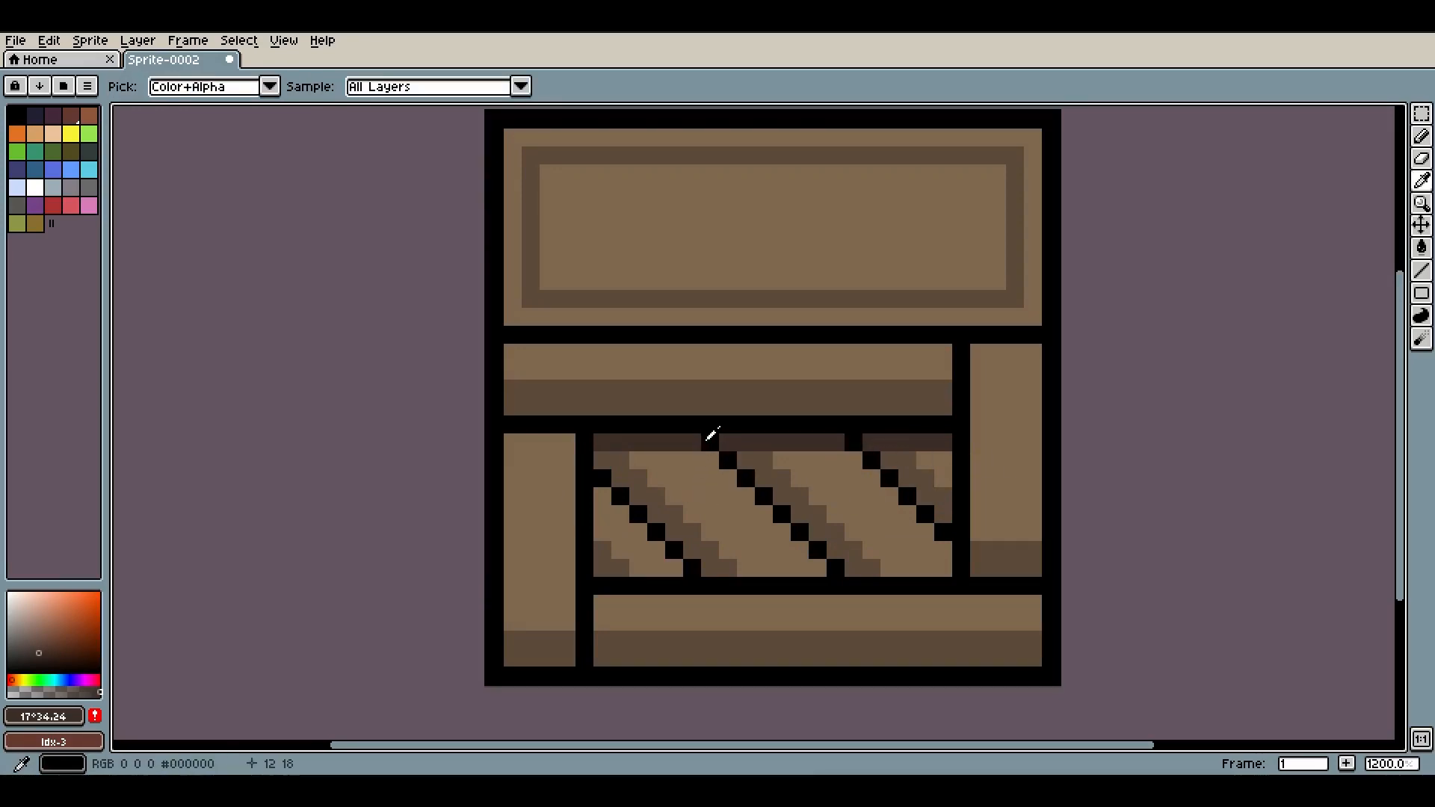
left_click(707, 440, "alt")
left_click(689, 441)
left_click(827, 574, "shift")
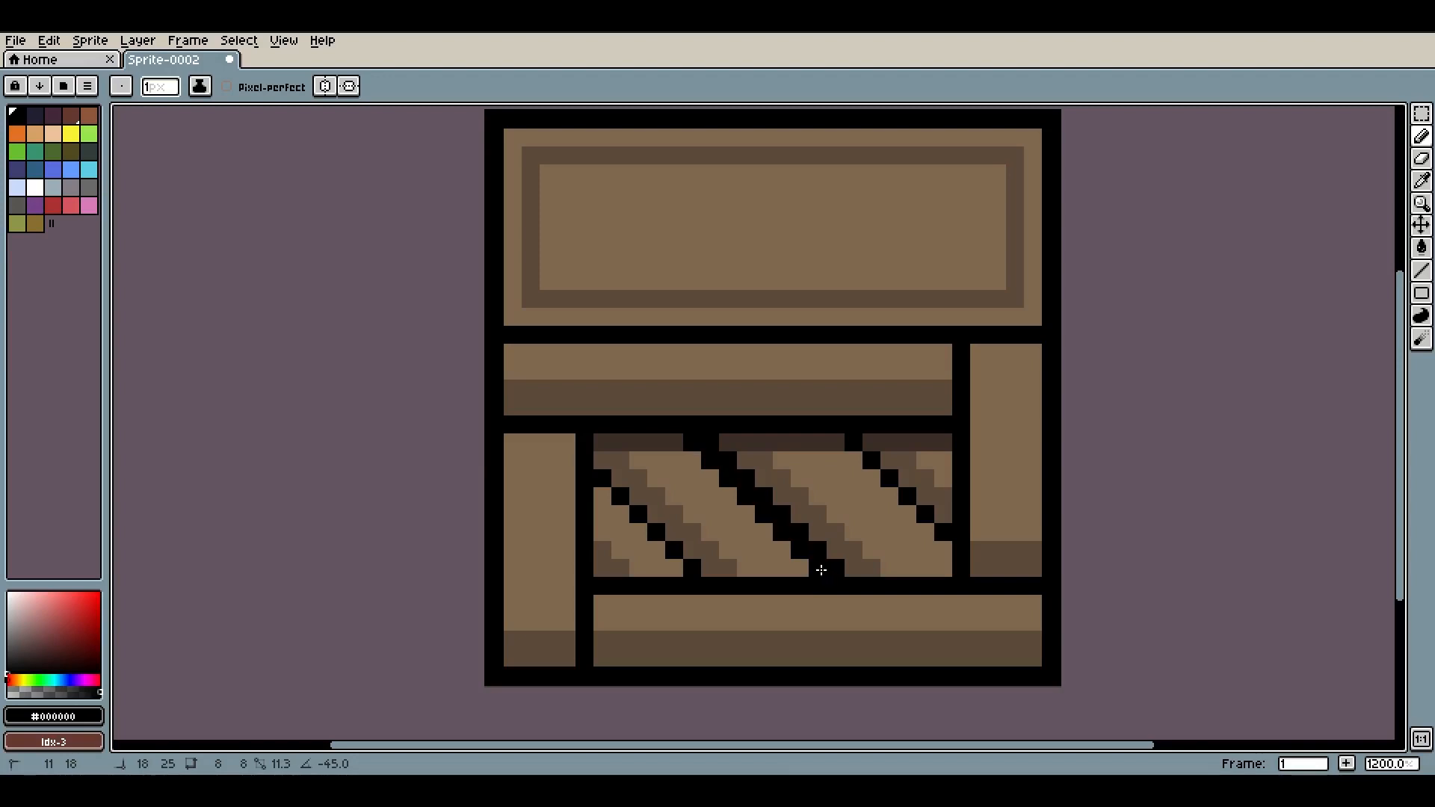
left_click(835, 443)
scroll(1015, 486, "down", 5)
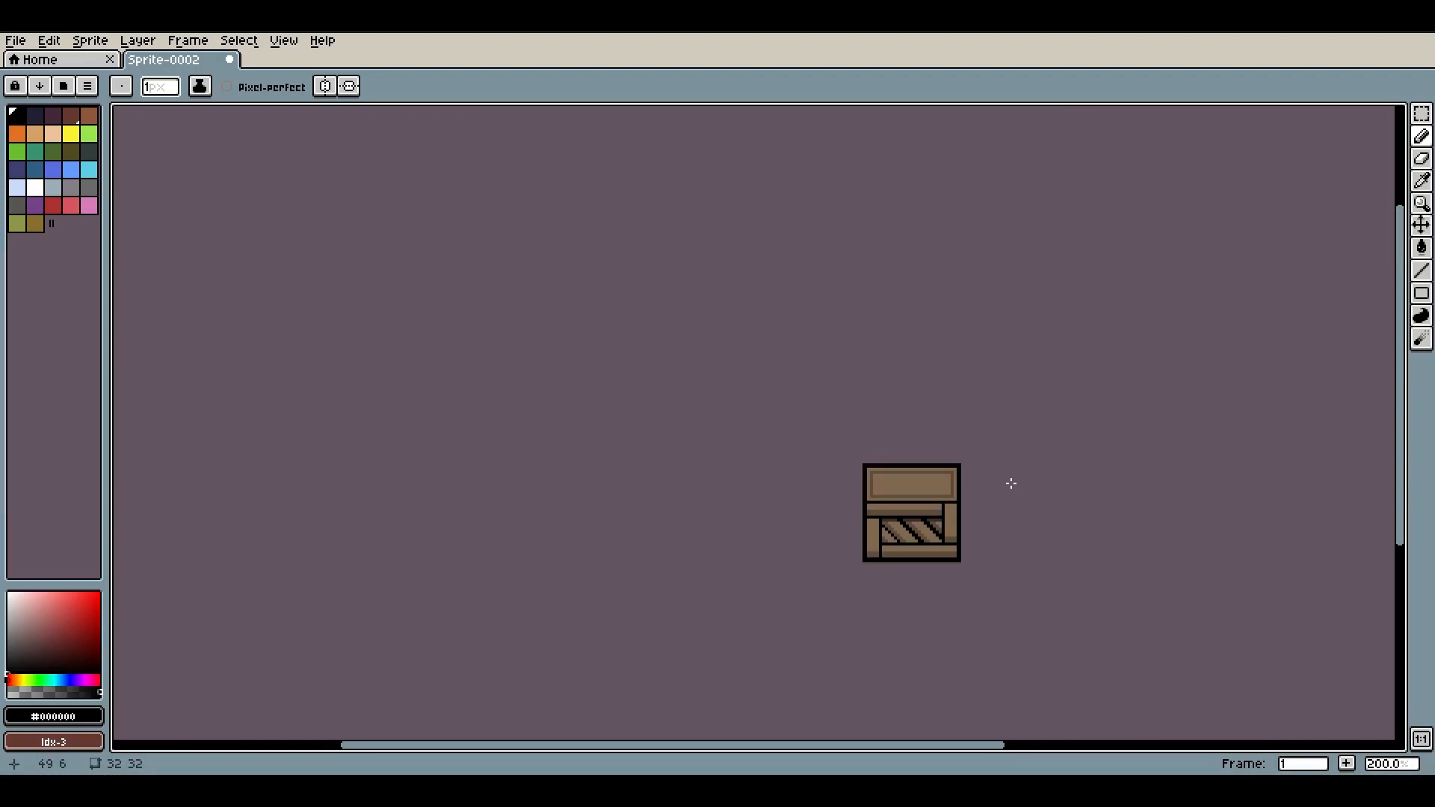
scroll(912, 520, "up", 6)
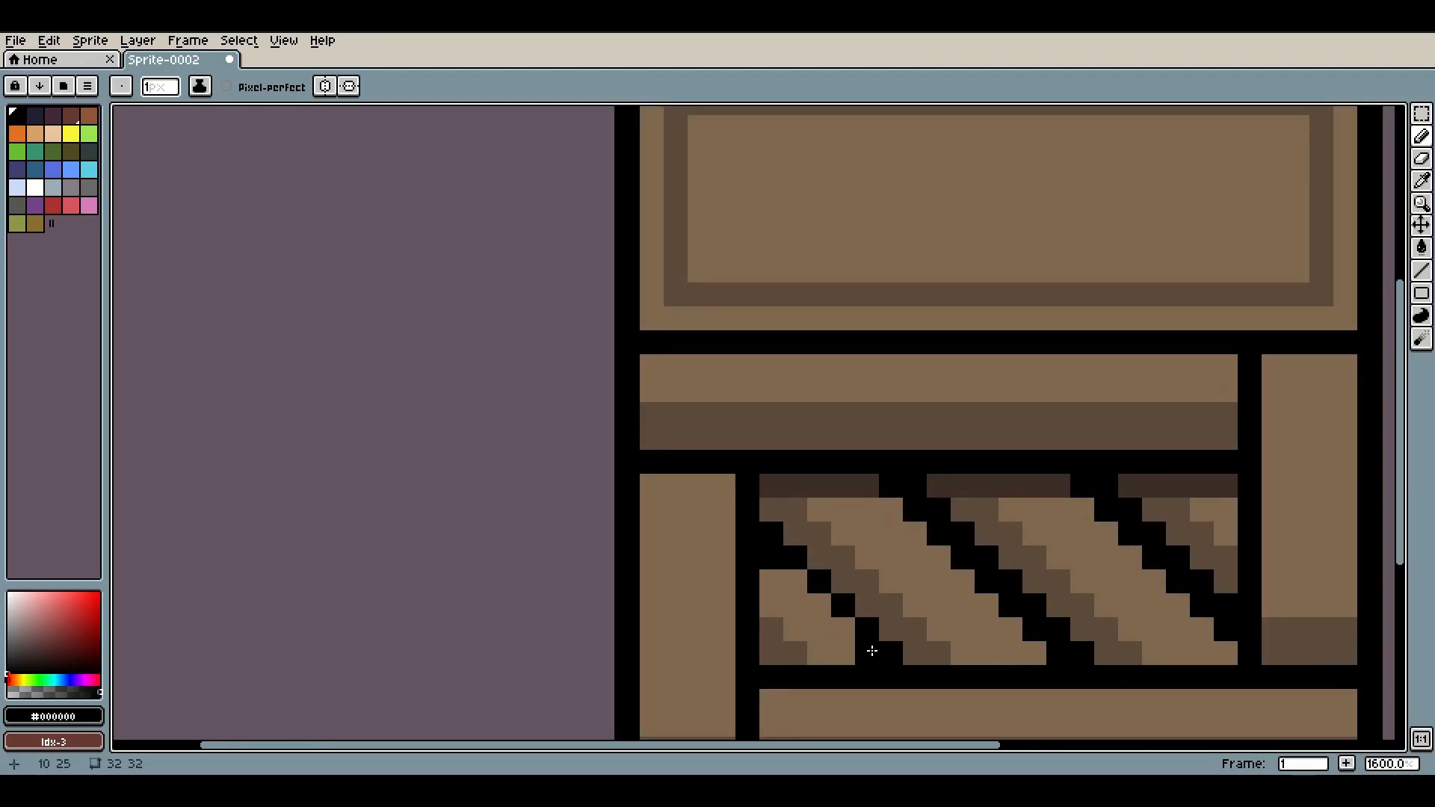
scroll(872, 651, "down", 6)
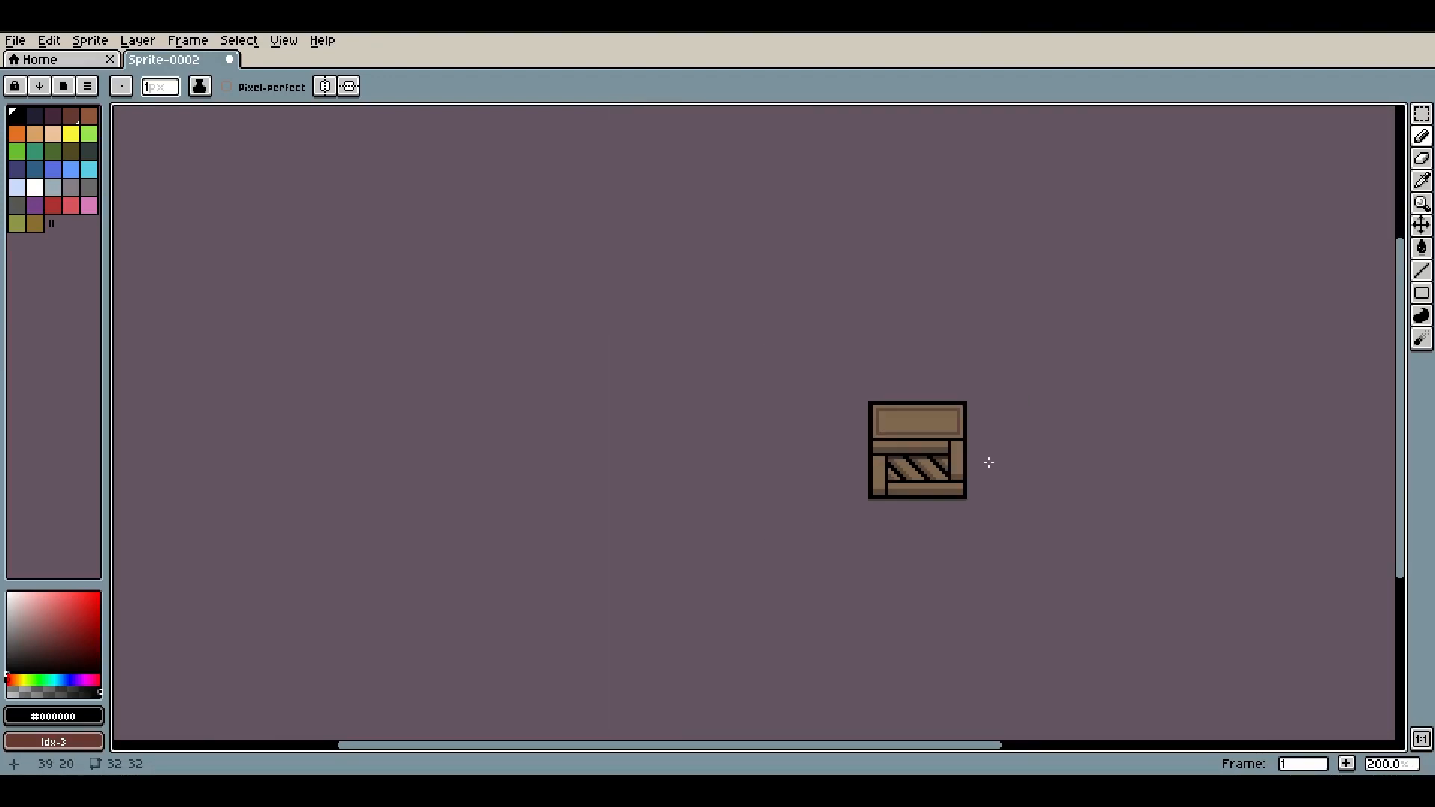
scroll(972, 435, "up", 7)
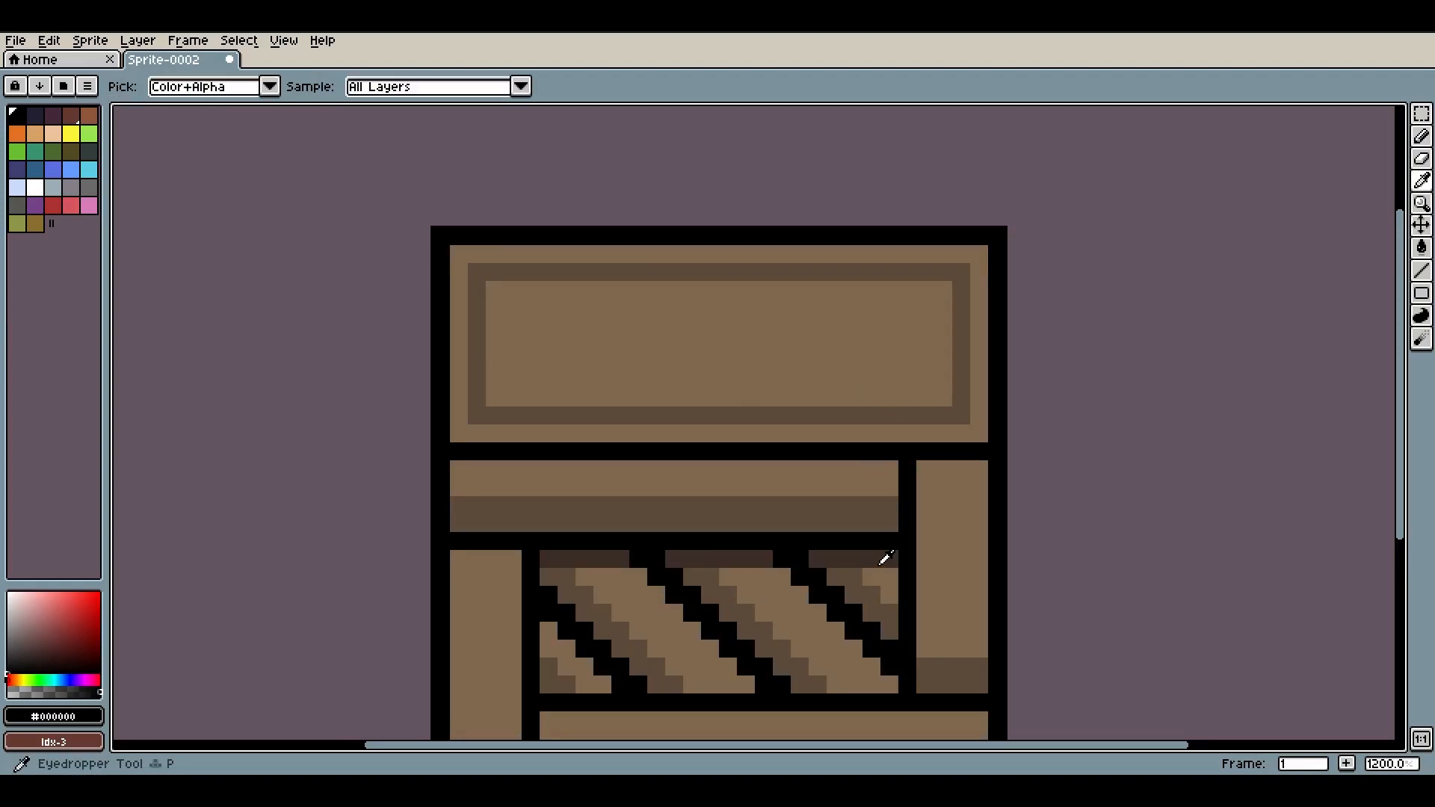
Pick the darkest brown #3d2e28 and draw a line across the top of the lid's inner frame
left_click(884, 559, "alt")
left_click(961, 271)
left_click(476, 267)
scroll(698, 341, "down", 5)
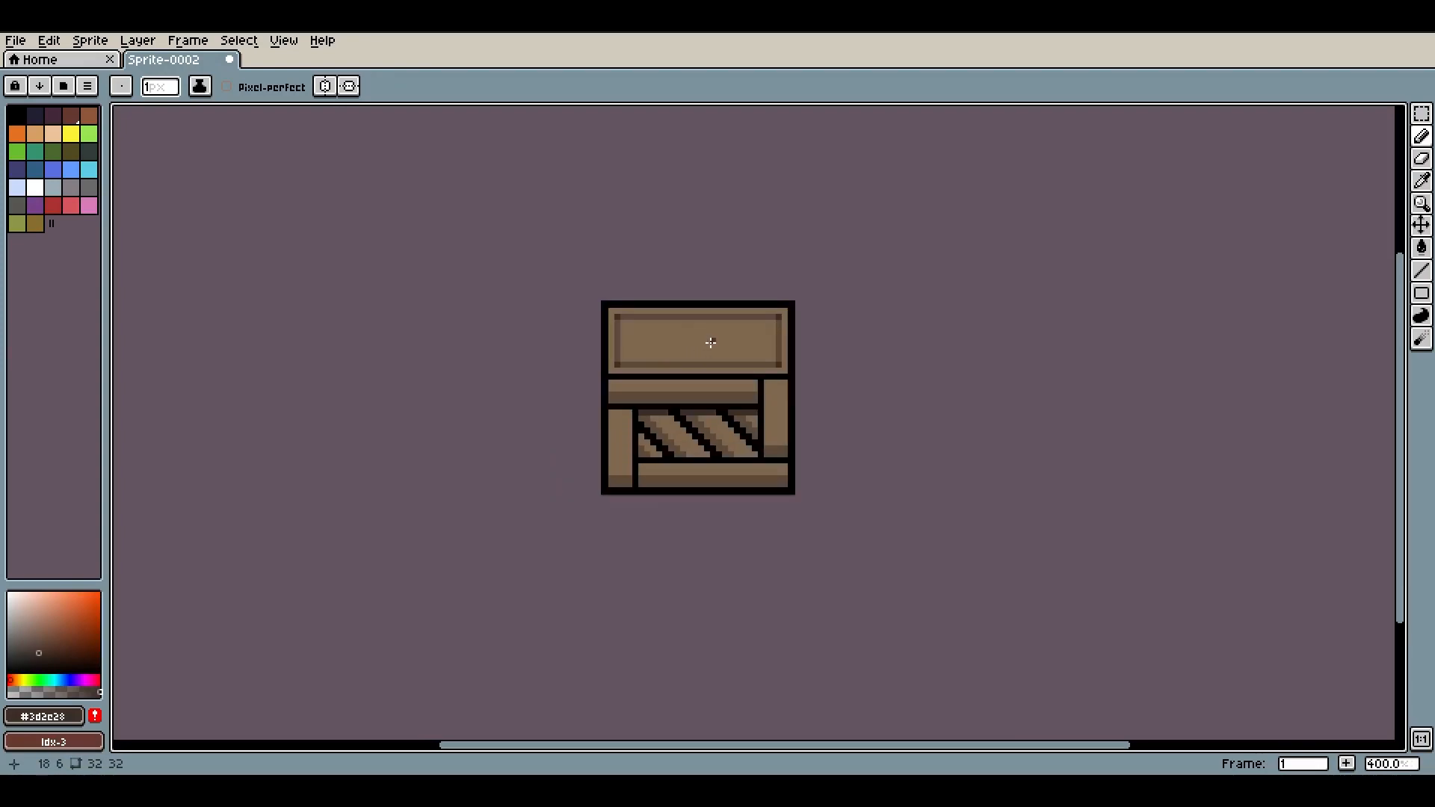
scroll(706, 341, "up", 3)
scroll(747, 396, "down", 3)
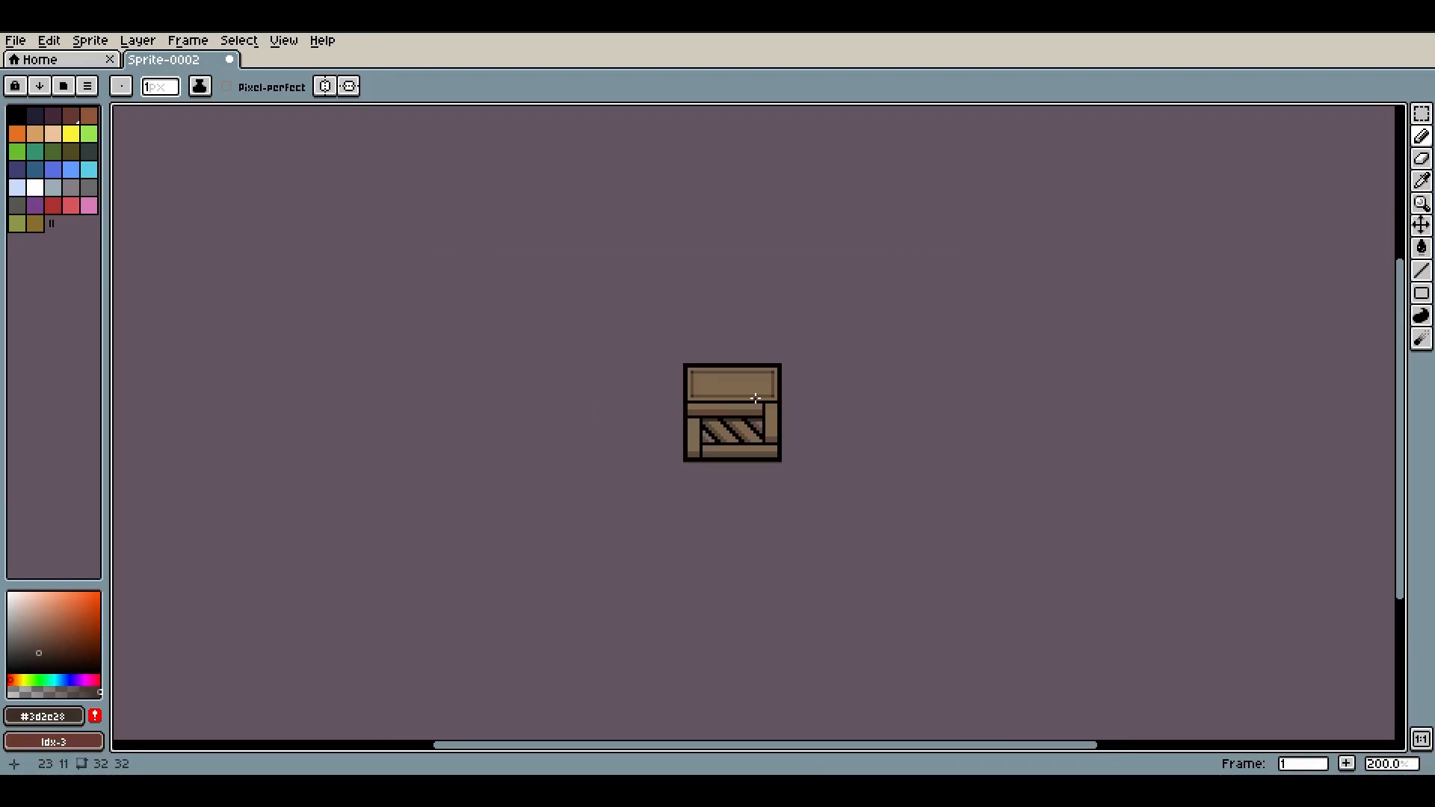
scroll(755, 395, "up", 4)
Extend the black vertical divider up through the upper plank to split off its left end
left_click_drag(609, 439, 692, 289)
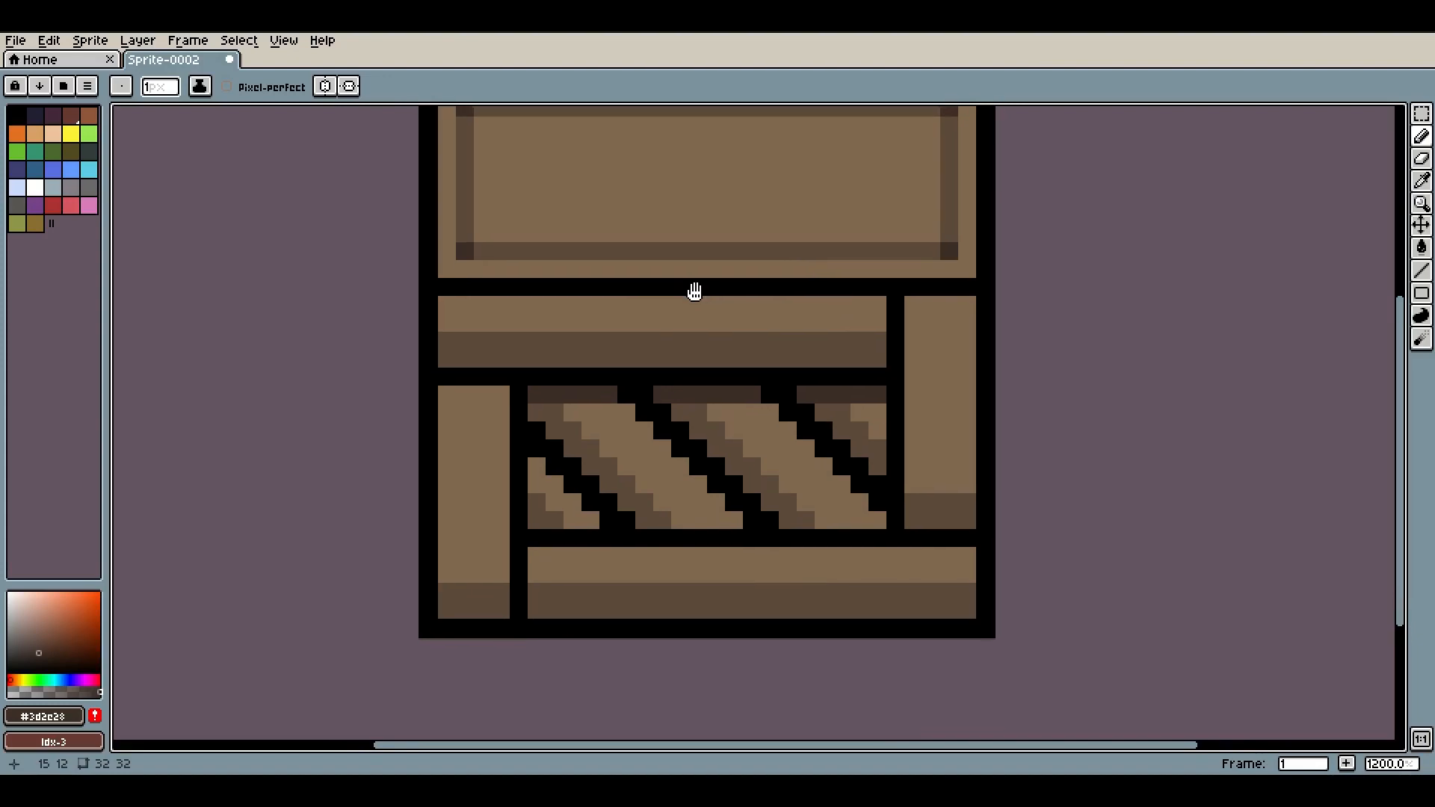
left_click(515, 387, "alt")
left_click_drag(515, 387, 519, 349)
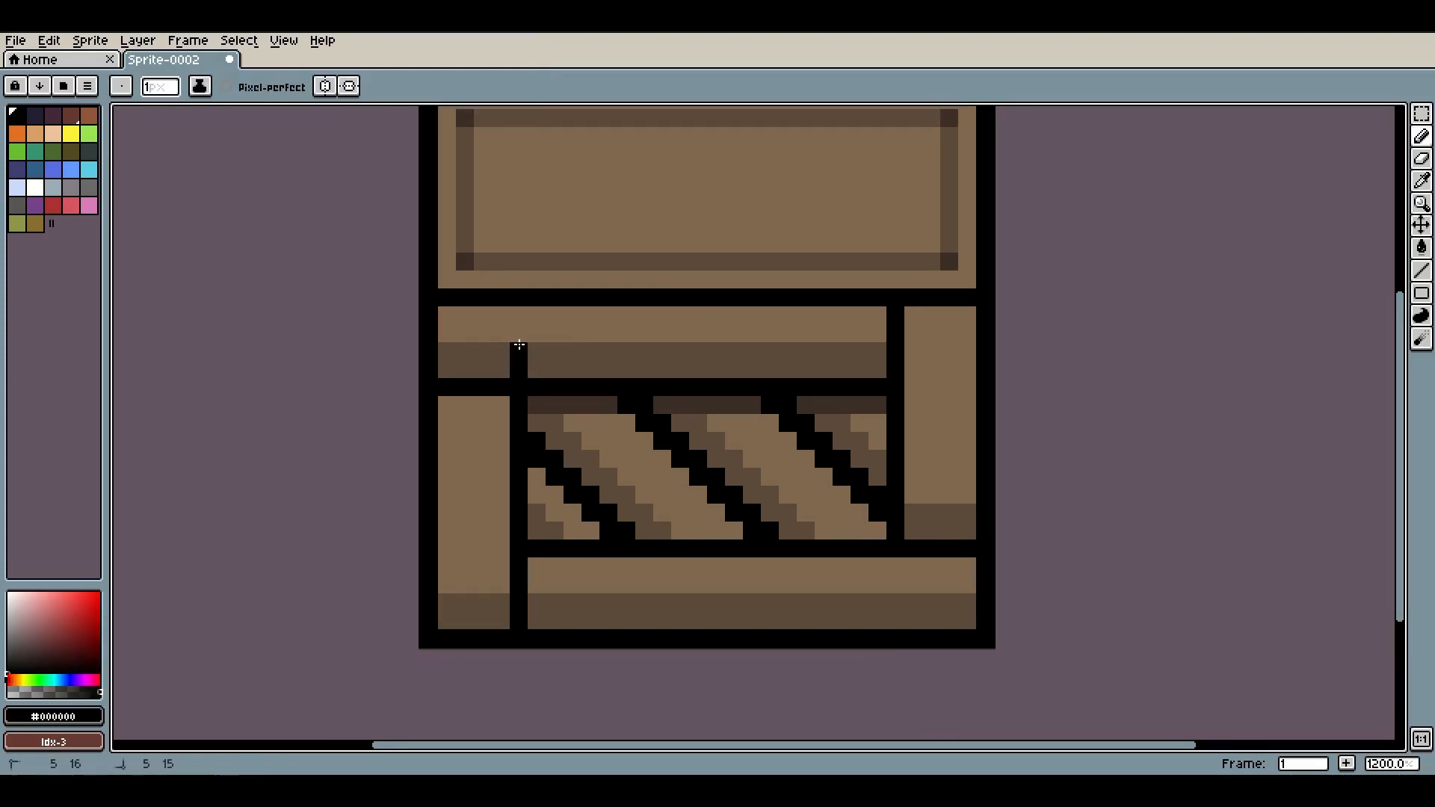
Sample the light plank brown and paint over the gap, merging the small left block into the left pillar
left_click(463, 318, "alt")
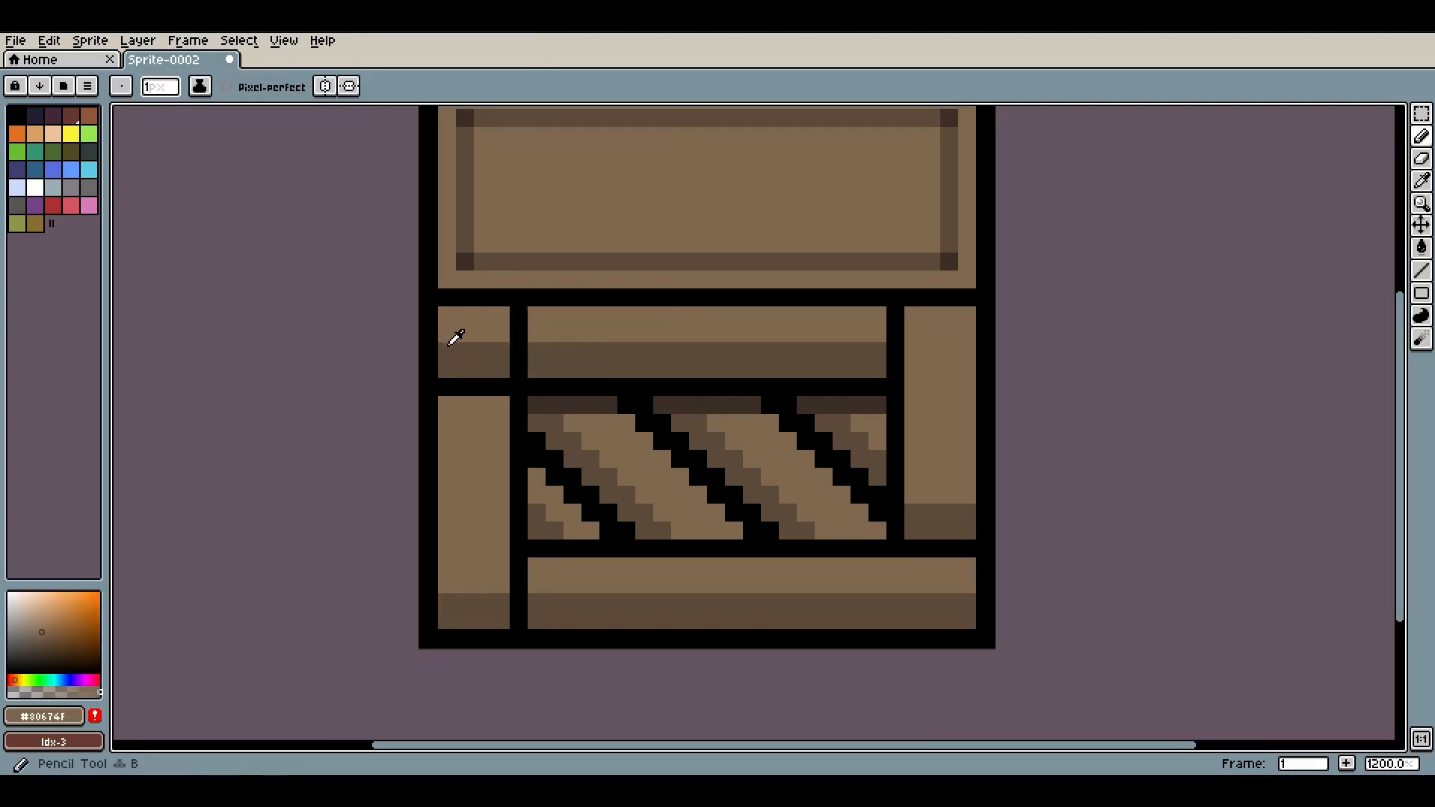
mouse_move(452, 359)
left_mouse_down()
mouse_move(476, 386)
mouse_move(501, 347)
mouse_move(488, 390)
mouse_move(449, 388)
left_mouse_up()
scroll(800, 351, "down", 5)
scroll(821, 362, "up", 6)
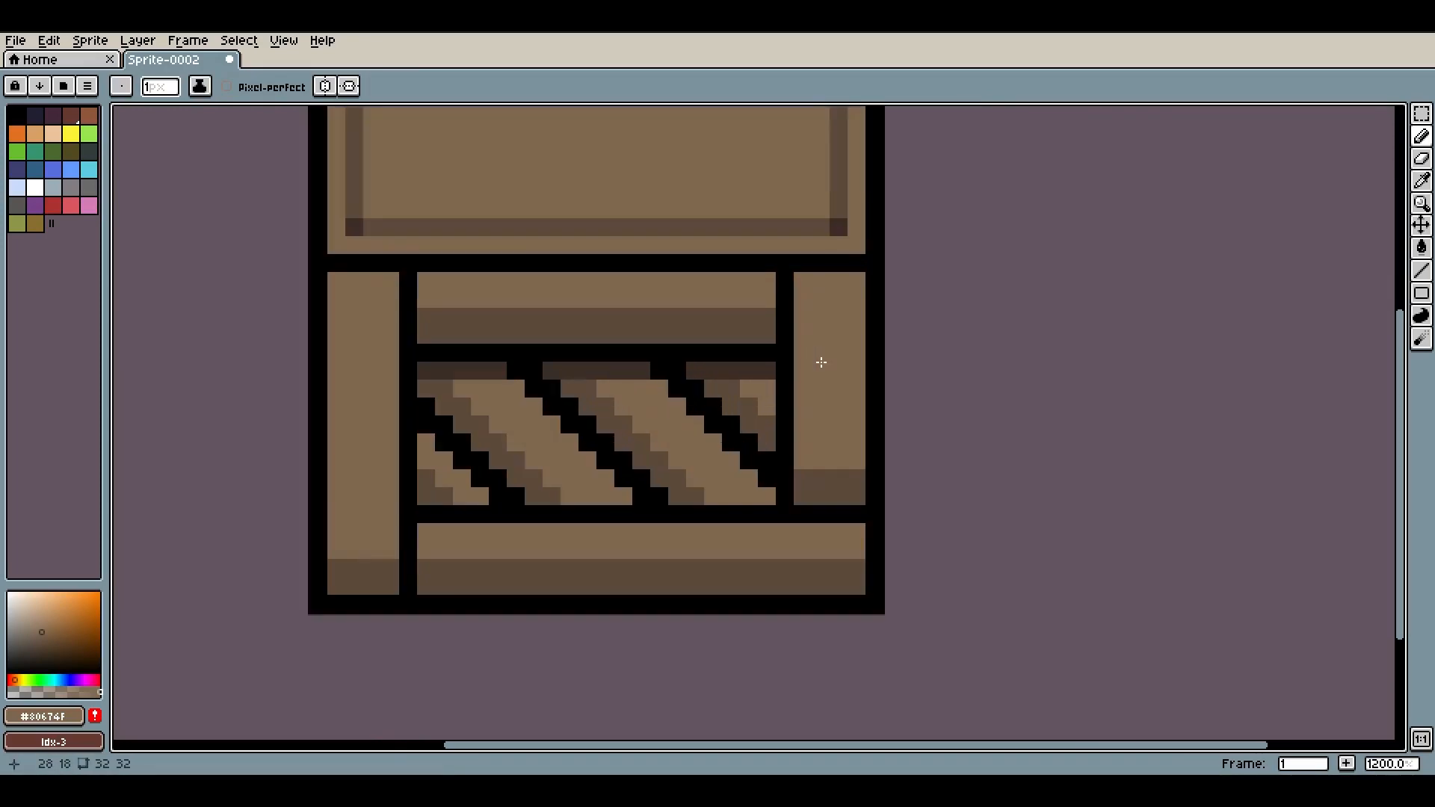
Extend the right pillar down to the chest's base, then pick black and touch up its dividing line
mouse_move(795, 488)
left_mouse_down()
mouse_move(826, 478)
mouse_move(846, 512)
mouse_move(854, 494)
mouse_move(783, 542)
mouse_move(790, 585)
left_mouse_up()
key("i")
left_click(788, 514)
key("b")
scroll(890, 479, "down", 7)
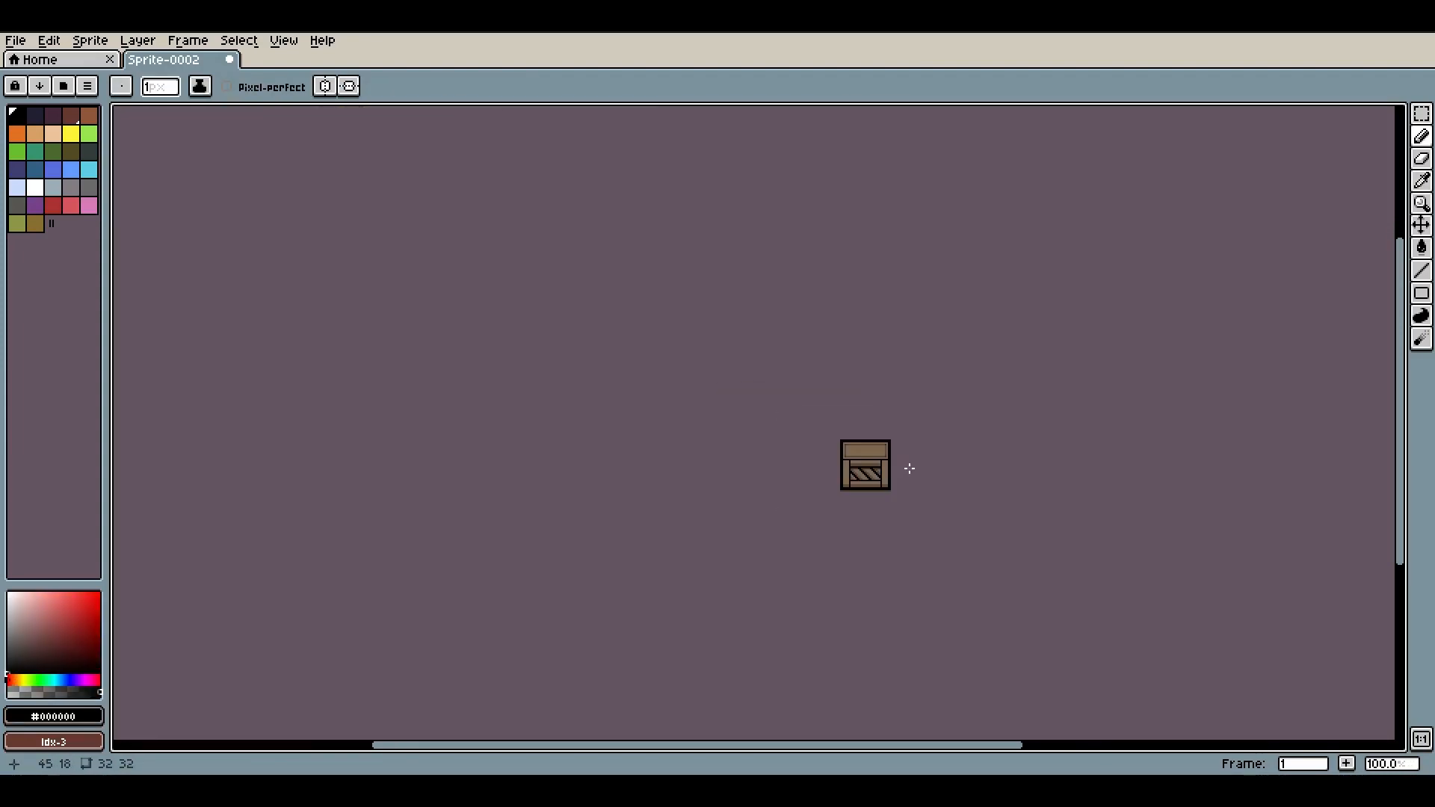
scroll(888, 479, "up", 7)
left_click_drag(826, 410, 851, 421)
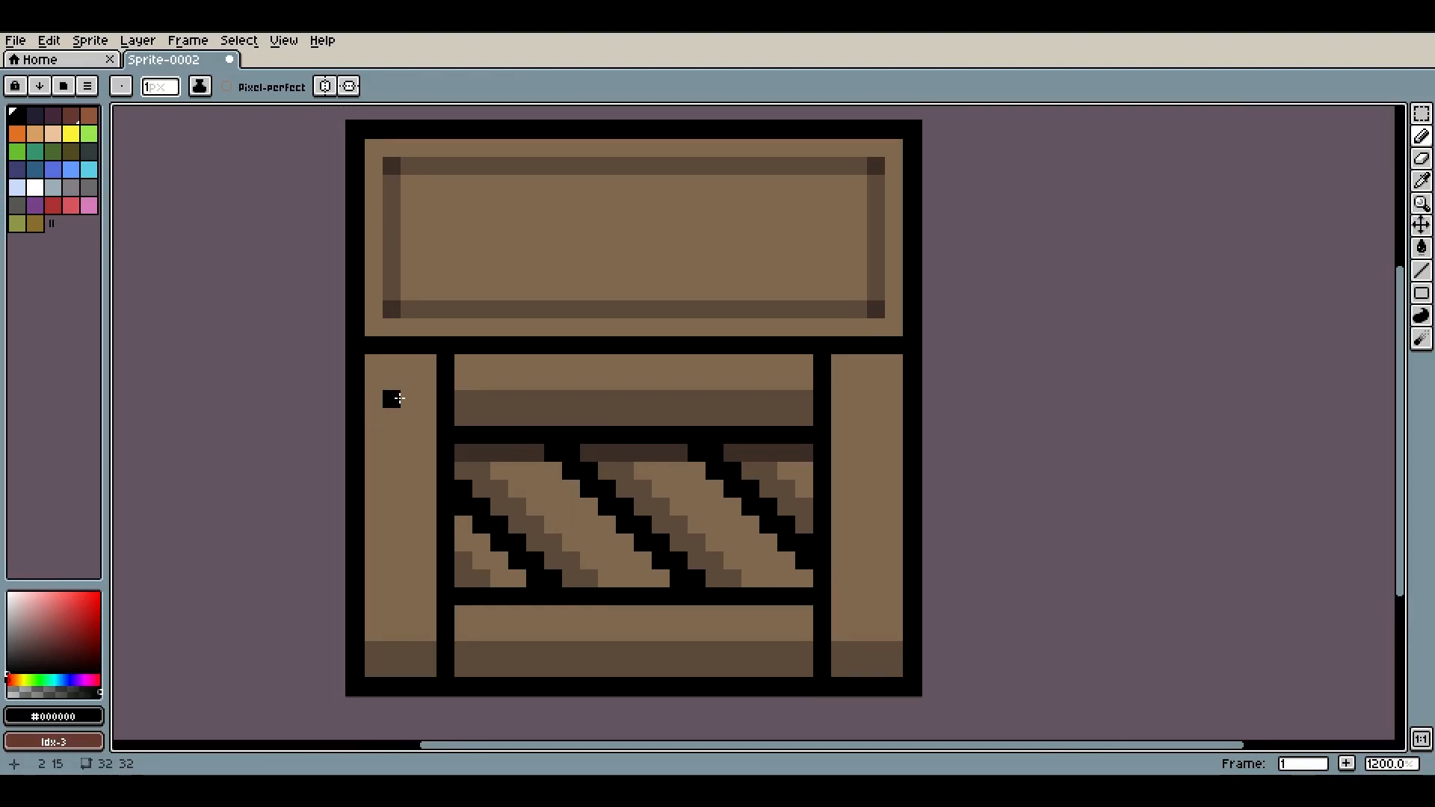
Sample the pillar brown, lighten it to a tan, and draw highlights along the left pillar's left and top edges
key("i")
left_click(410, 387)
left_click(43, 621)
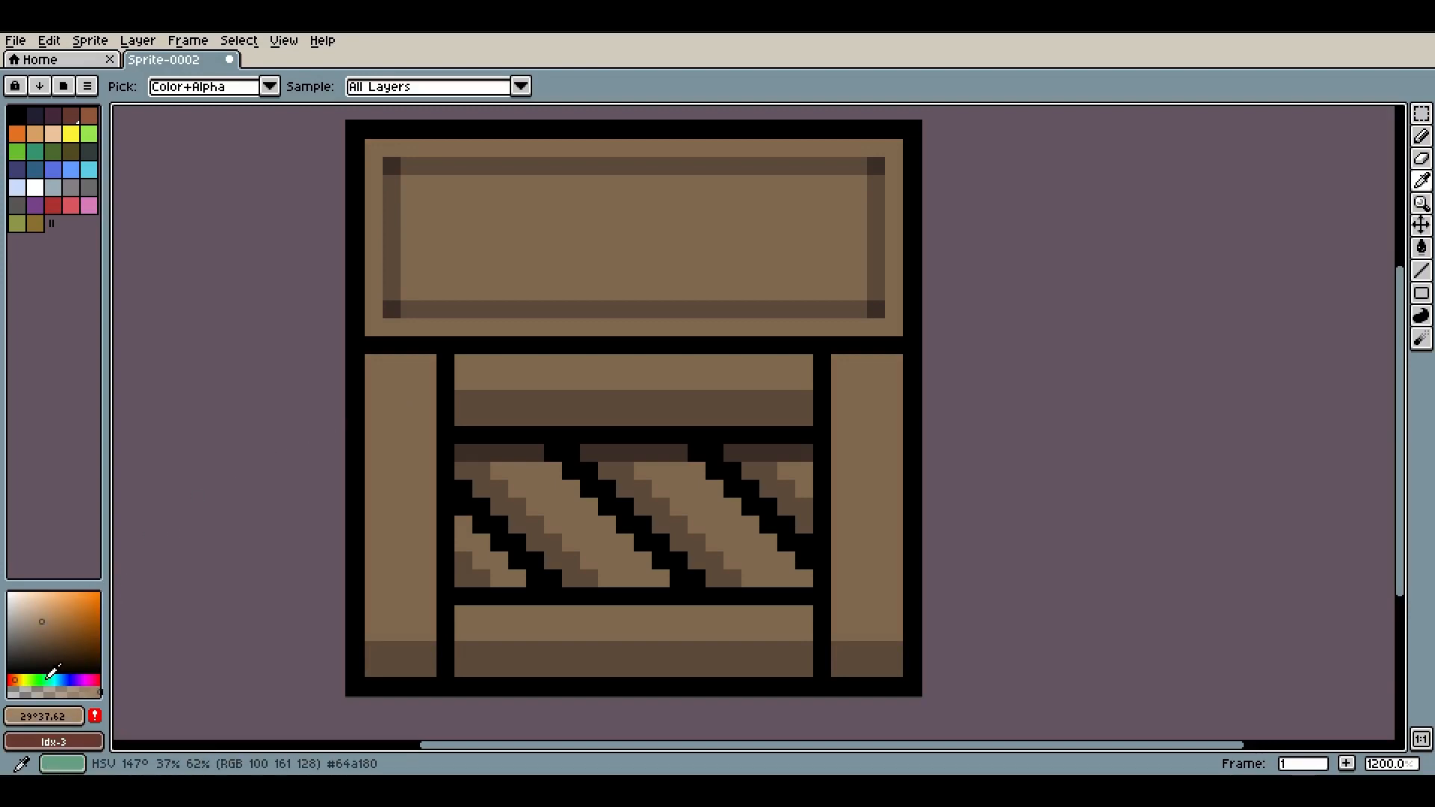
left_click(23, 678)
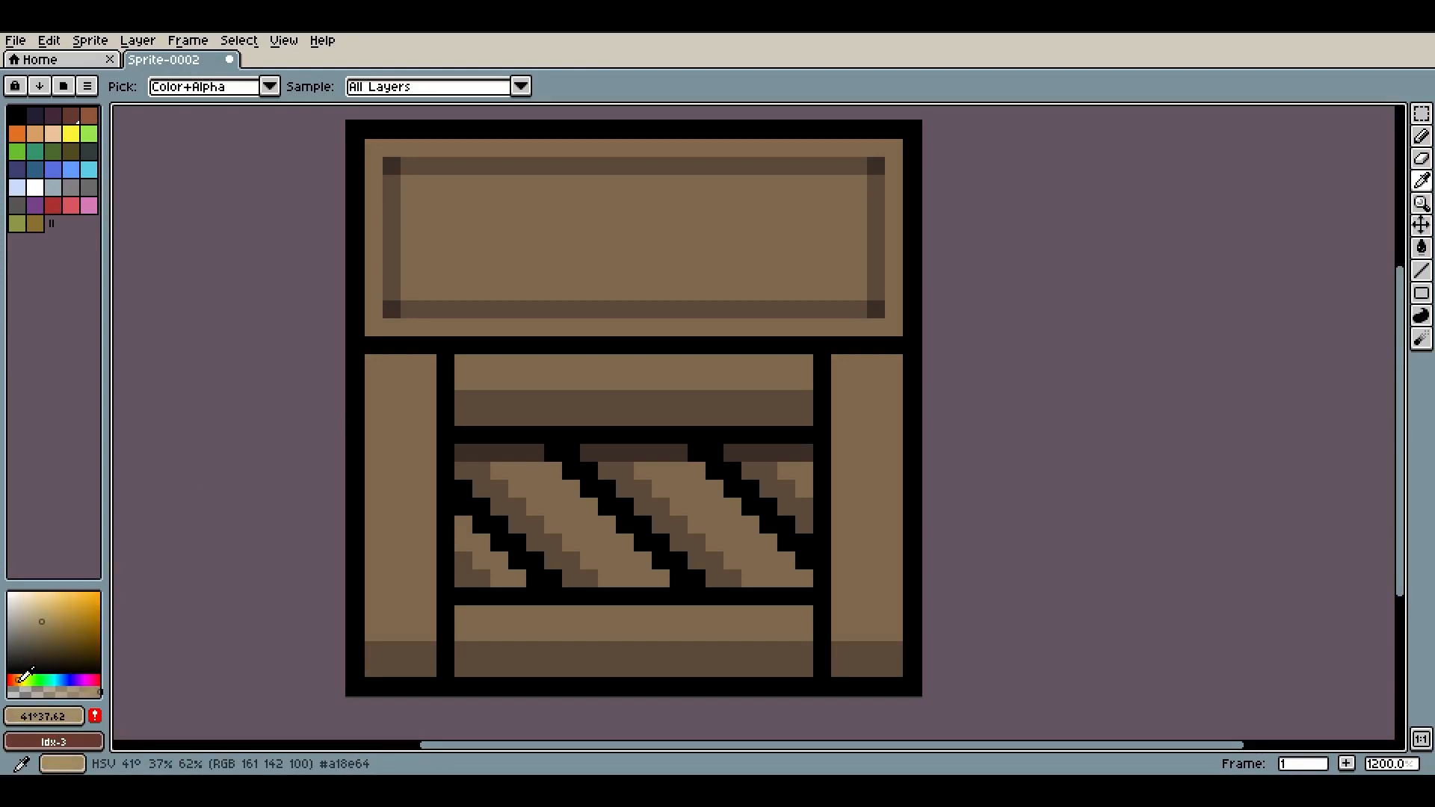
left_click(16, 679)
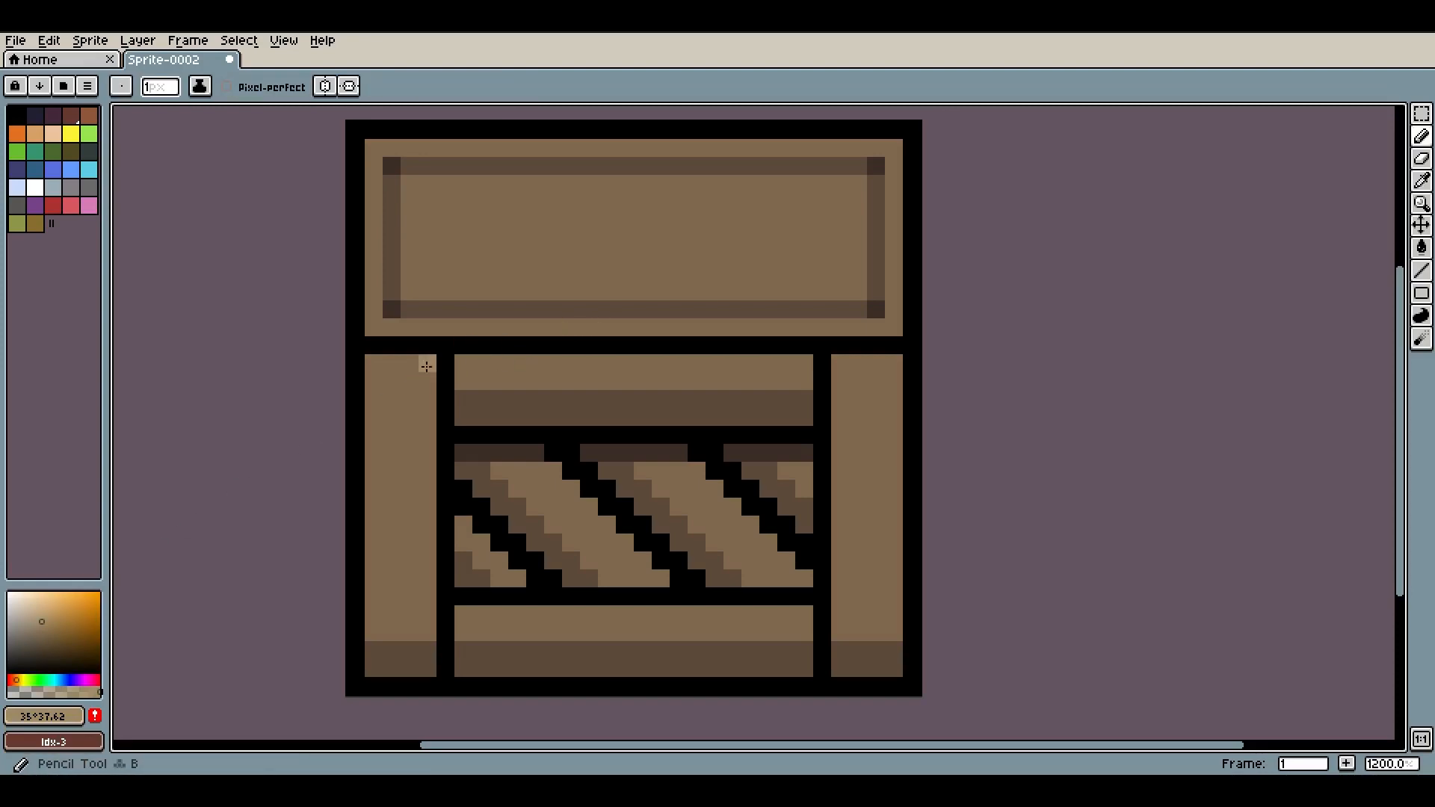
mouse_move(377, 367)
left_mouse_down()
mouse_move(345, 550)
mouse_move(374, 671)
left_mouse_up()
left_click_drag(385, 366, 431, 365)
scroll(434, 366, "down", 5)
scroll(455, 488, "up", 5)
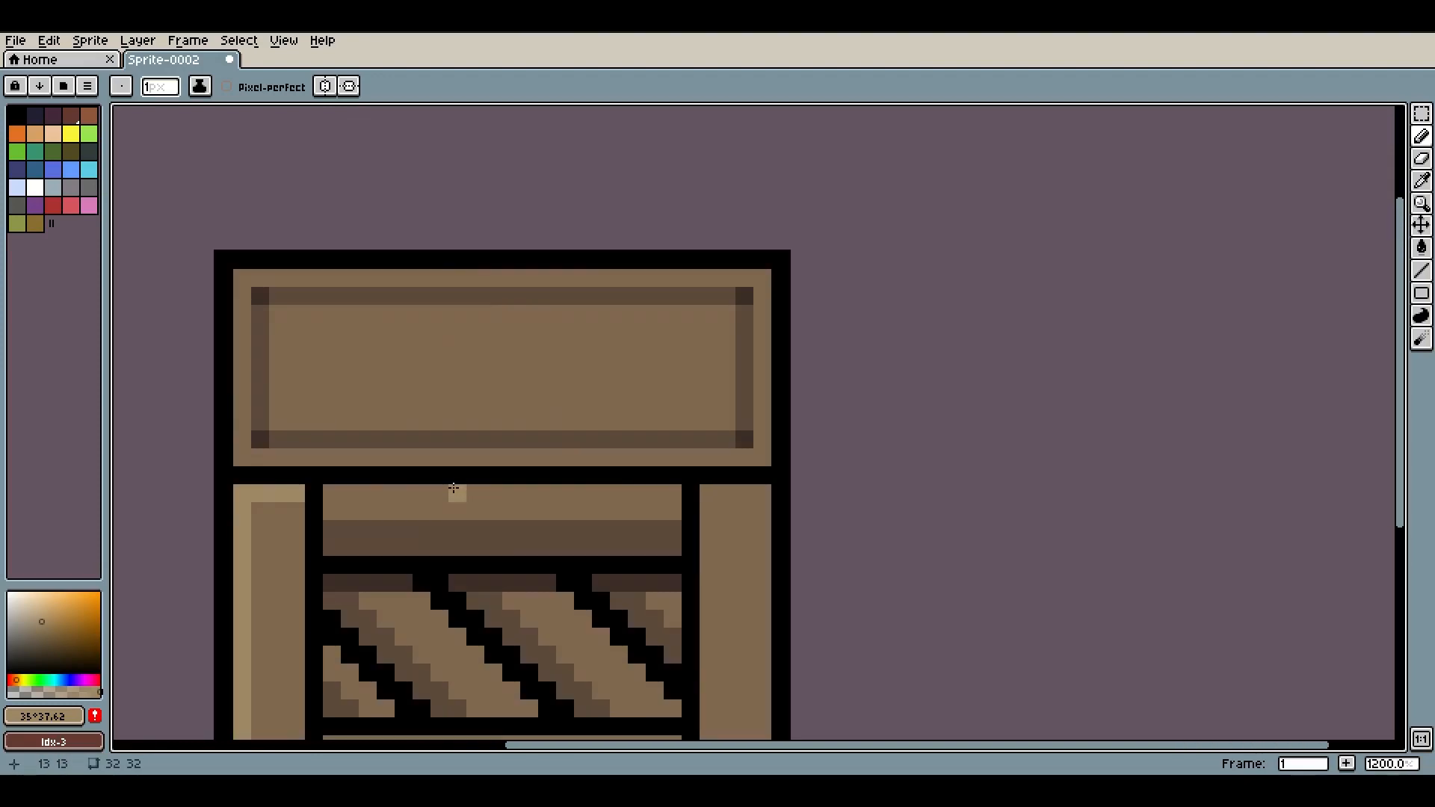
Add tan highlights along the top and left edges of the upper plank, right pillar and bottom plank
mouse_move(328, 487)
left_mouse_down()
mouse_move(683, 496)
mouse_move(669, 497)
mouse_move(707, 531)
mouse_move(733, 266)
mouse_move(725, 583)
left_mouse_up()
left_click_drag(744, 274, 778, 278)
left_click_drag(421, 222, 509, 408)
mouse_move(348, 426)
left_mouse_down()
mouse_move(349, 240)
mouse_move(894, 248)
left_mouse_up()
scroll(873, 248, "down", 7)
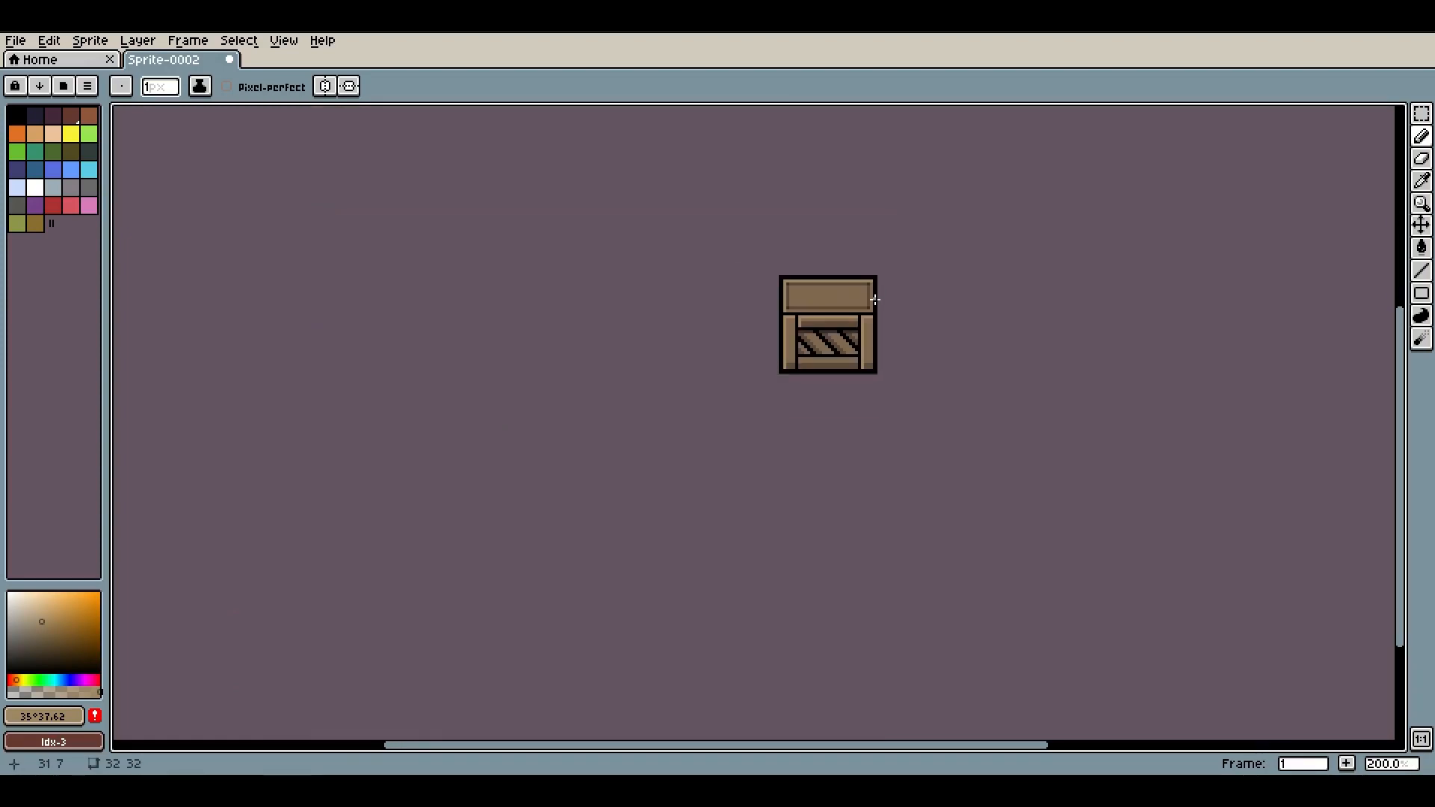
scroll(819, 297, "up", 7)
left_click(619, 579)
left_click(619, 533, "shift")
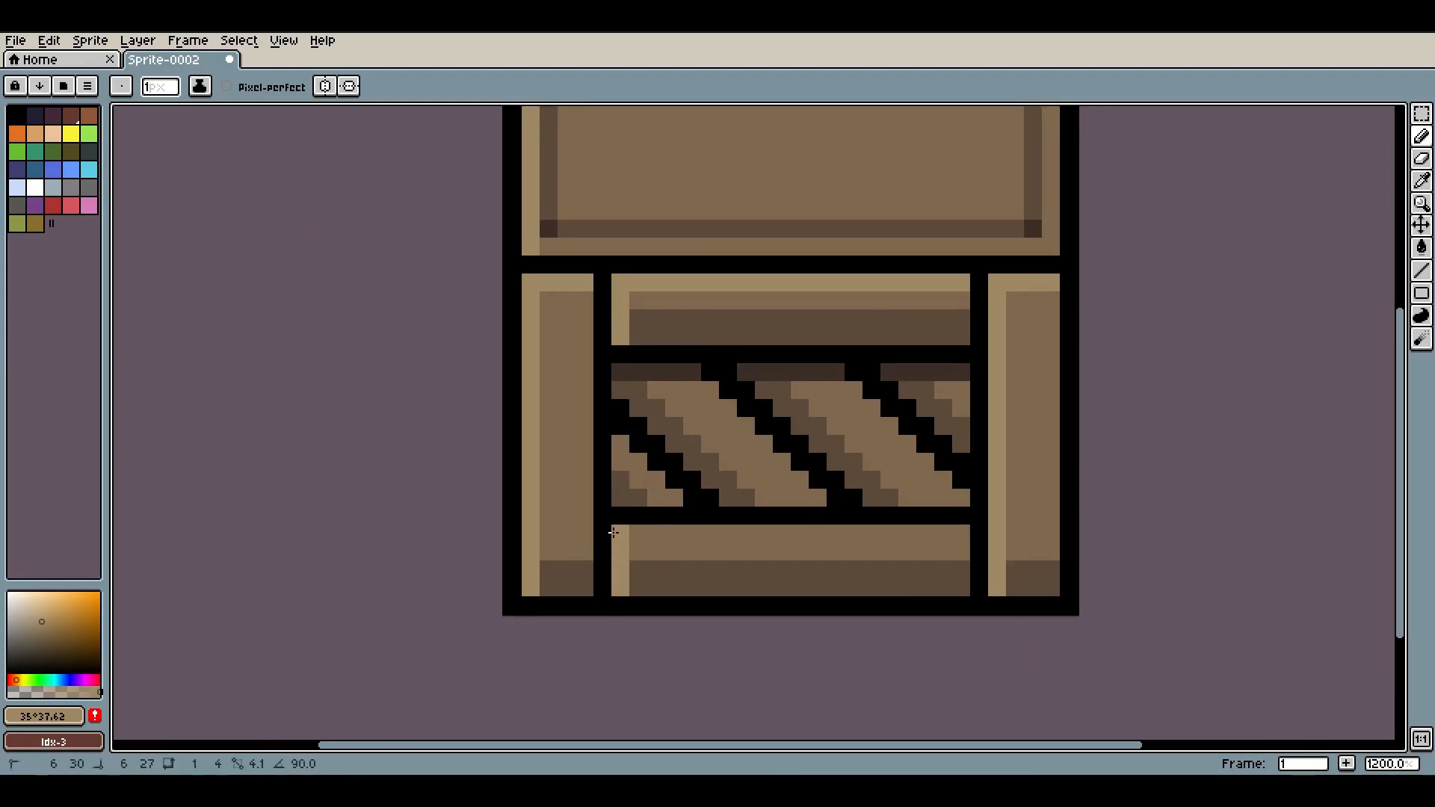
left_click(954, 535, "shift")
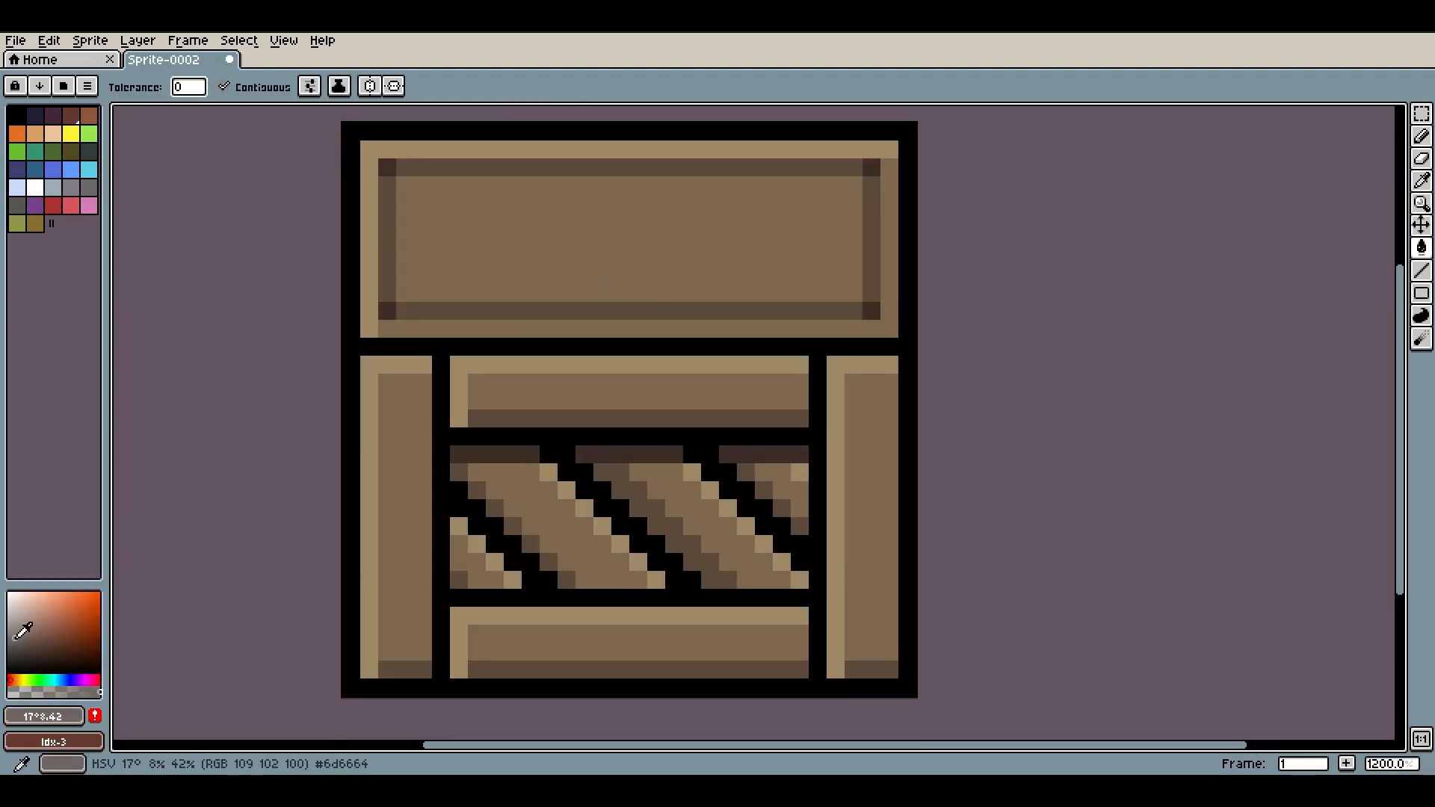
Pick a light grey and place a square nail near the top of the left pillar
left_click(65, 680)
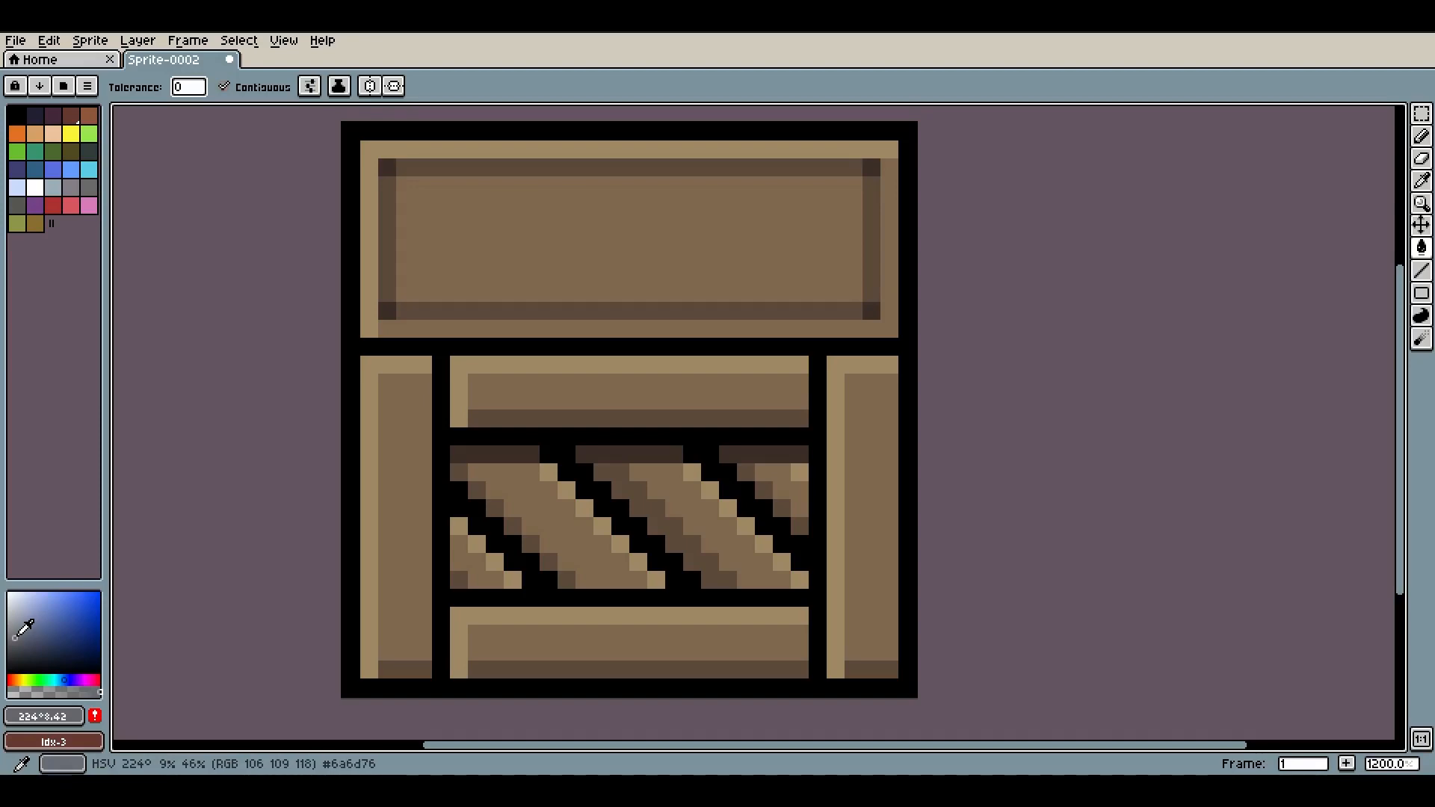
left_click(26, 609)
left_click(13, 613)
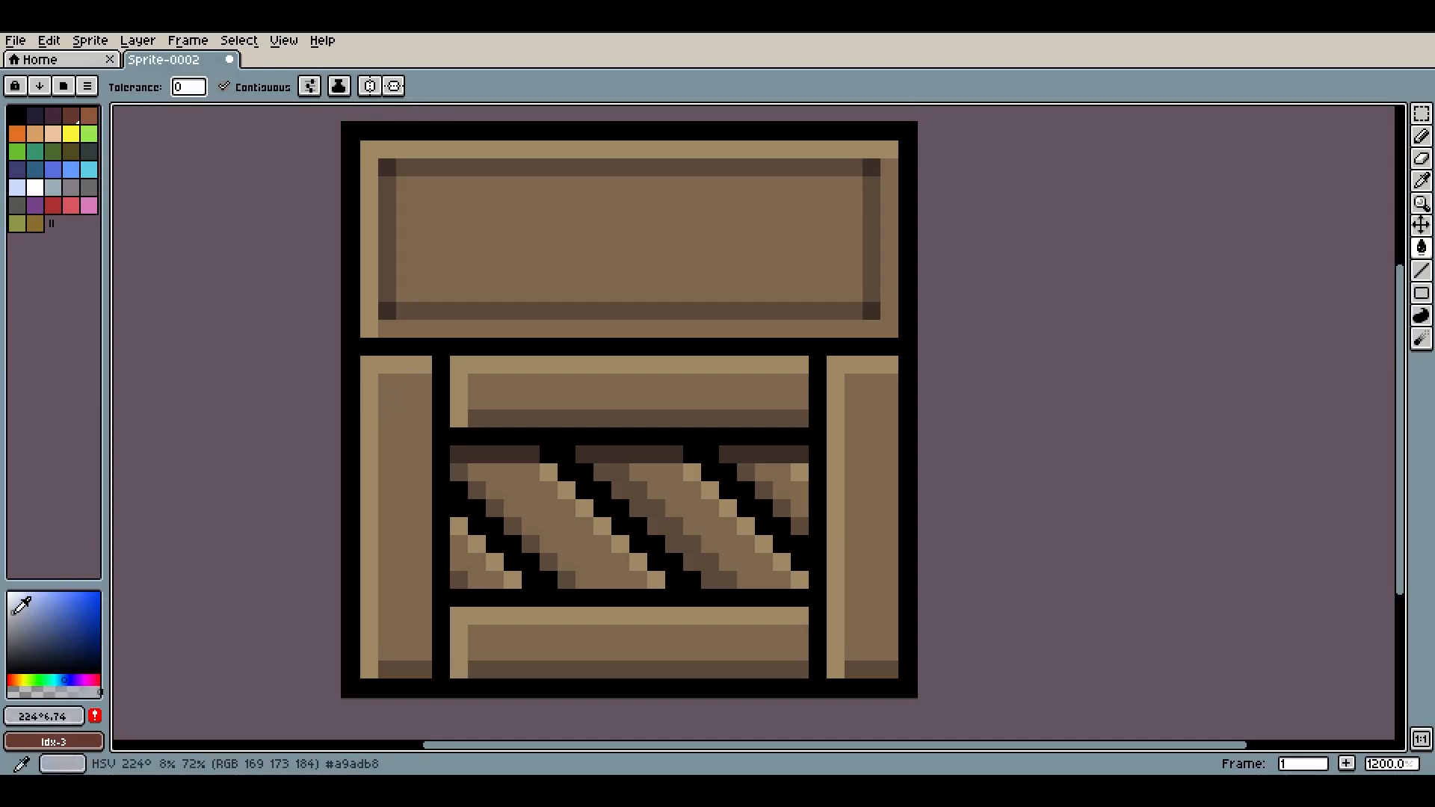
left_click(402, 401)
key("ctrl+z")
key("b")
left_click(394, 404)
key("minus")
Place another grey nail square near the right end of the bottom plank
scroll(749, 381, "up", 3)
scroll(814, 387, "down", 5)
scroll(809, 437, "up", 4)
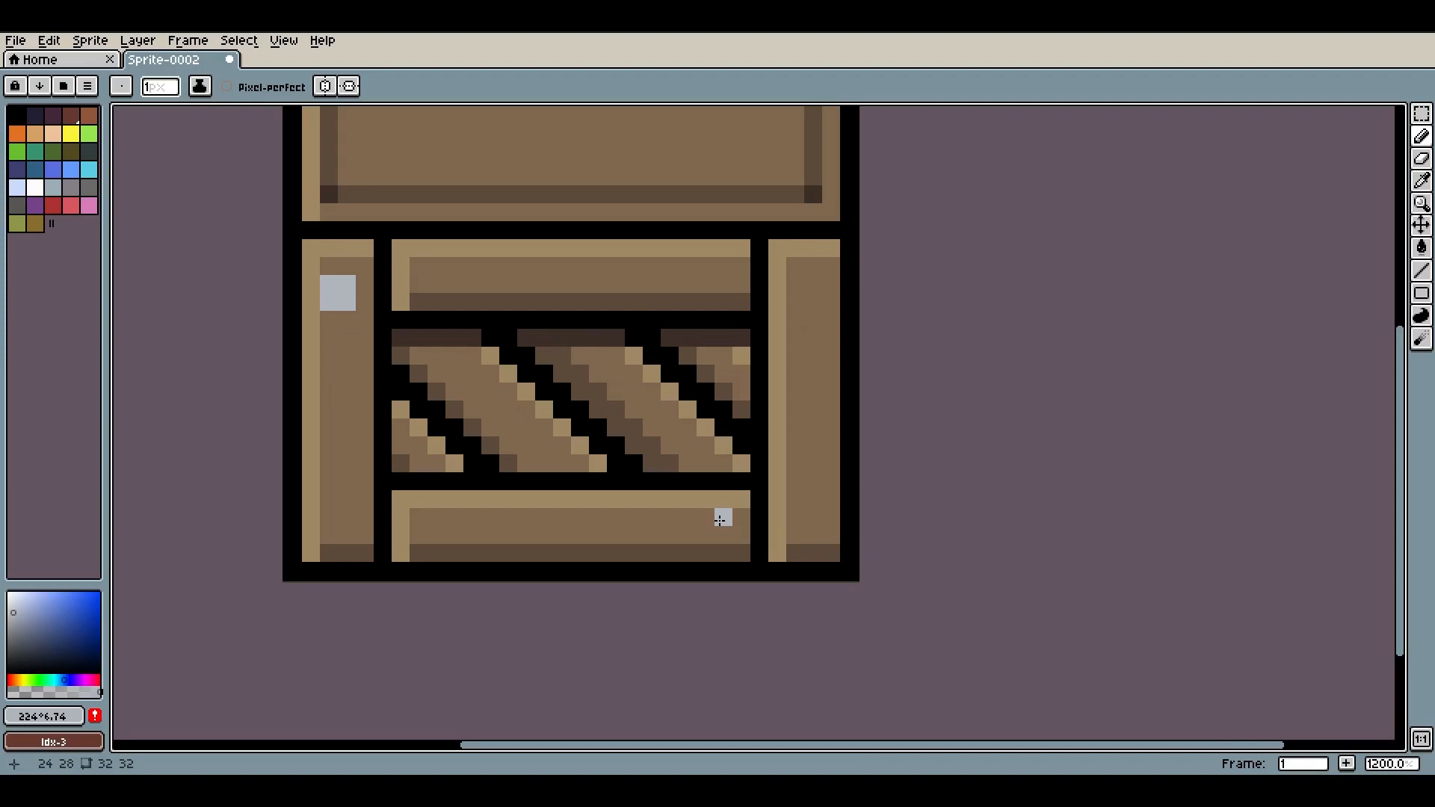
left_click_drag(720, 521, 719, 535)
Try adding grey nail squares on the lid, then undo them
left_click_drag(689, 266, 744, 448)
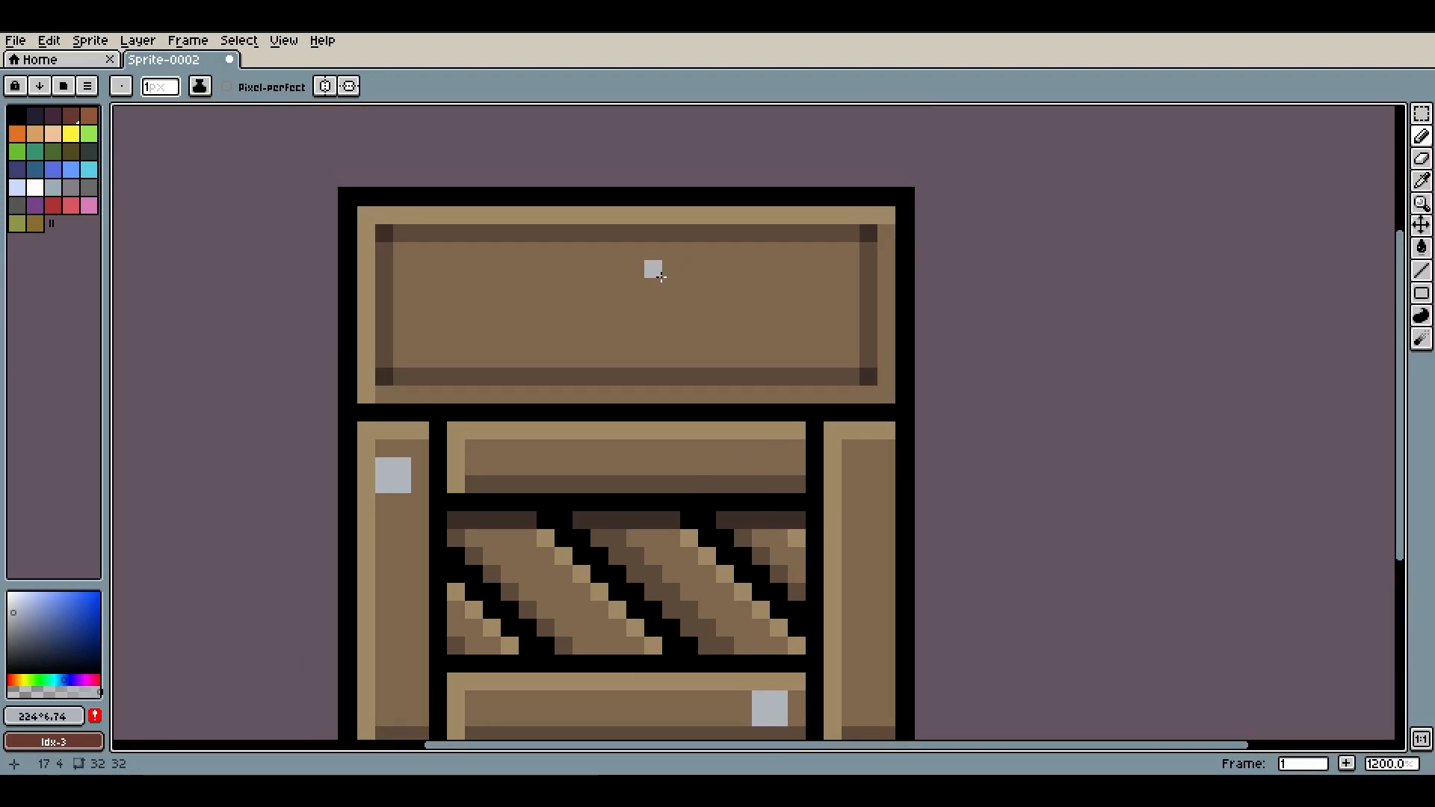
scroll(846, 369, "down", 6)
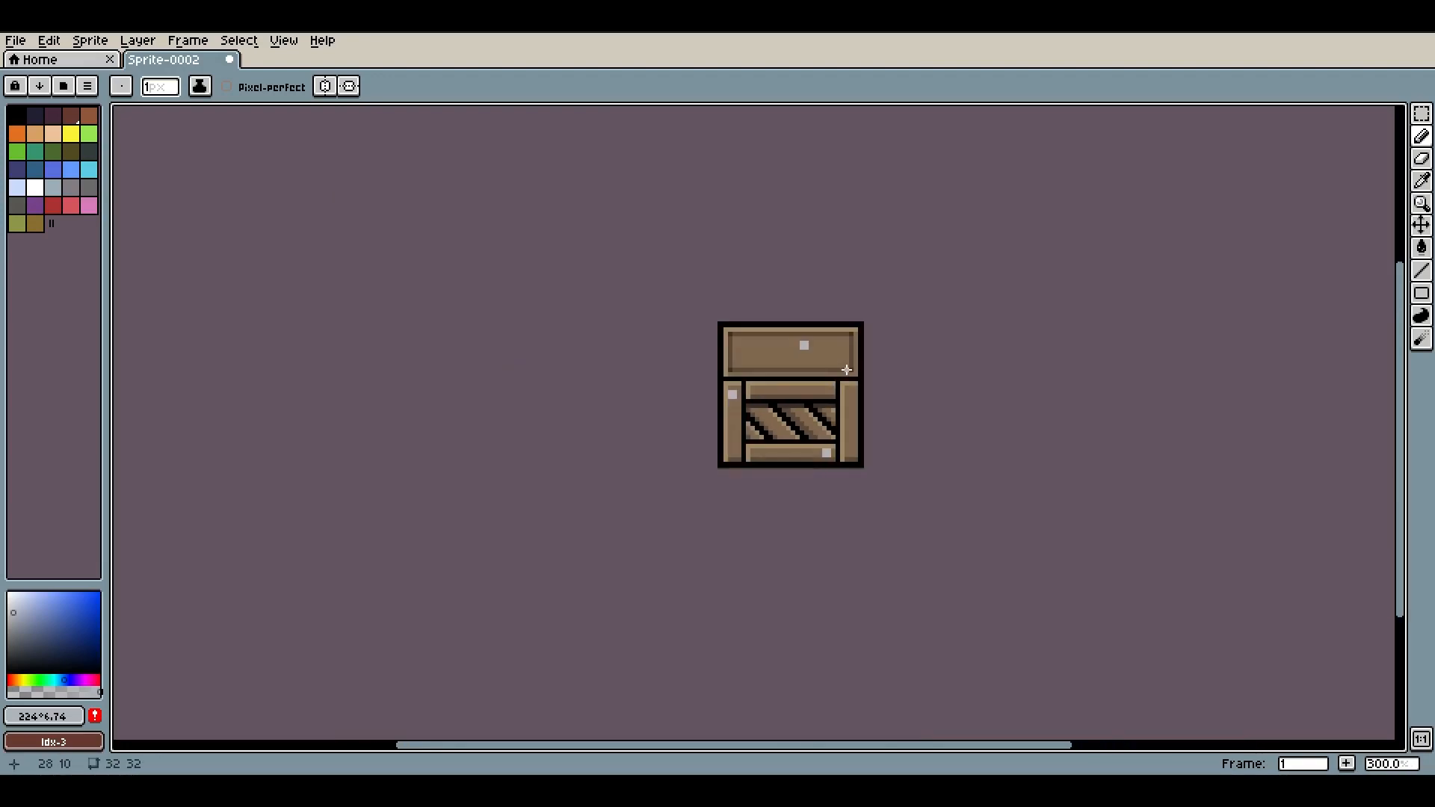
scroll(846, 365, "up", 6)
key("ctrl+z")
mouse_move(863, 390)
left_mouse_down()
mouse_move(880, 408)
mouse_move(882, 390)
left_mouse_up()
scroll(885, 284, "down", 6)
scroll(884, 283, "up", 6)
left_click_drag(875, 255, 864, 238)
scroll(939, 259, "down", 8)
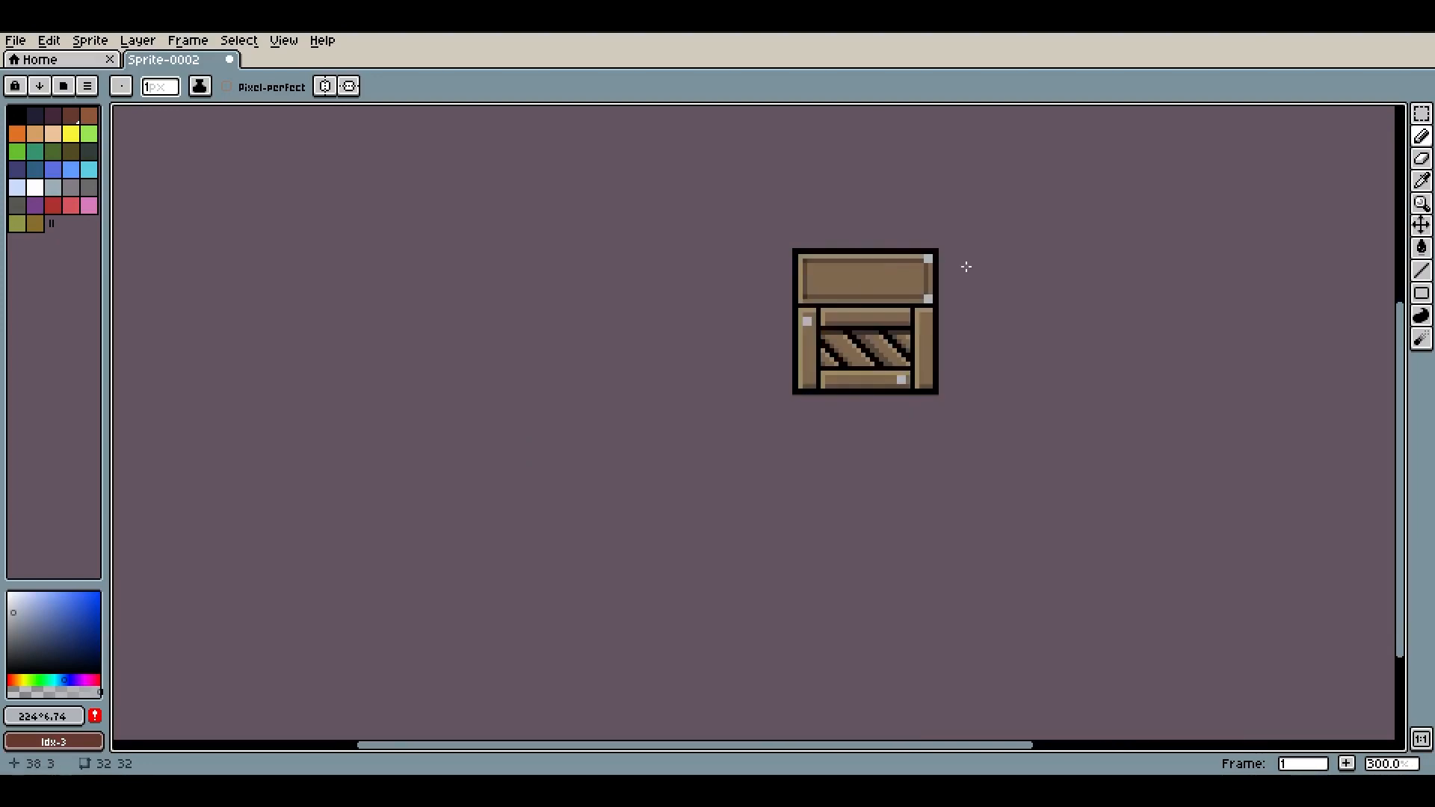
scroll(973, 257, "up", 9)
mouse_move(219, 266)
left_mouse_down()
mouse_move(196, 278)
mouse_move(220, 289)
left_mouse_up()
scroll(307, 247, "down", 2)
key("ctrl+z")
key("ctrl+z")
key("ctrl+z")
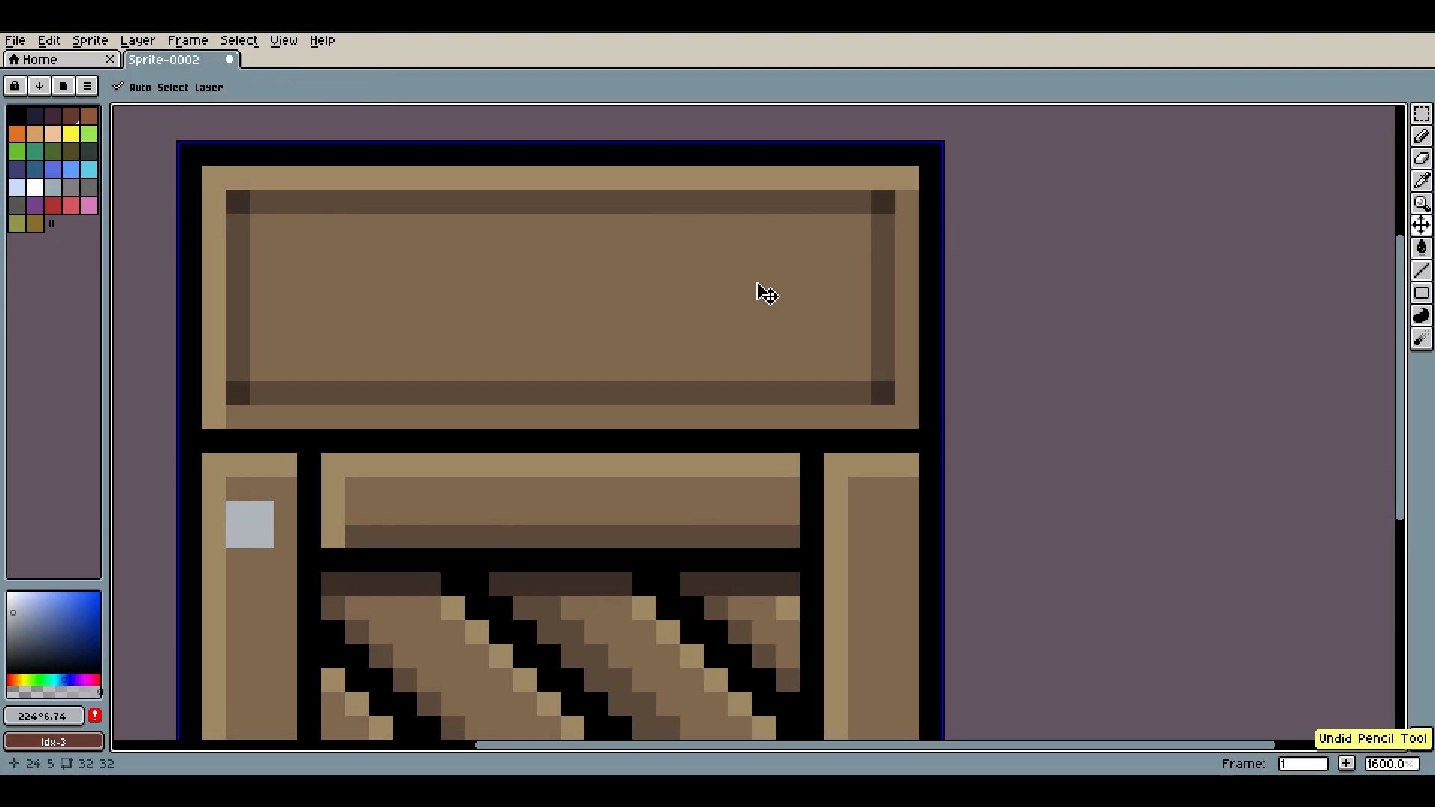
Add grey nail squares at the four inner corners of the lid frame
left_click_drag(261, 225, 237, 202)
left_click_drag(867, 202, 883, 226)
left_click(883, 393)
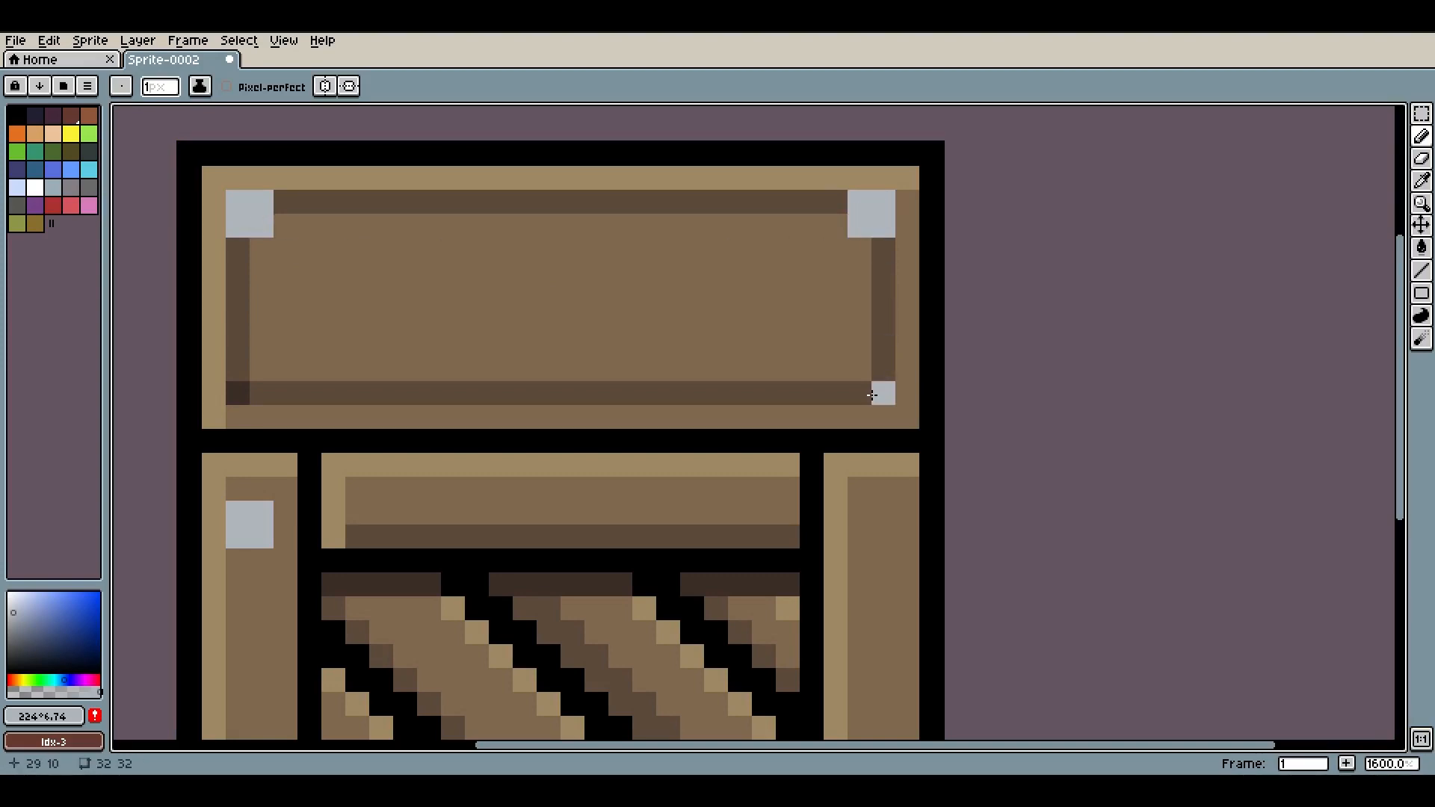
left_click_drag(859, 369, 876, 383)
left_click_drag(261, 369, 237, 393)
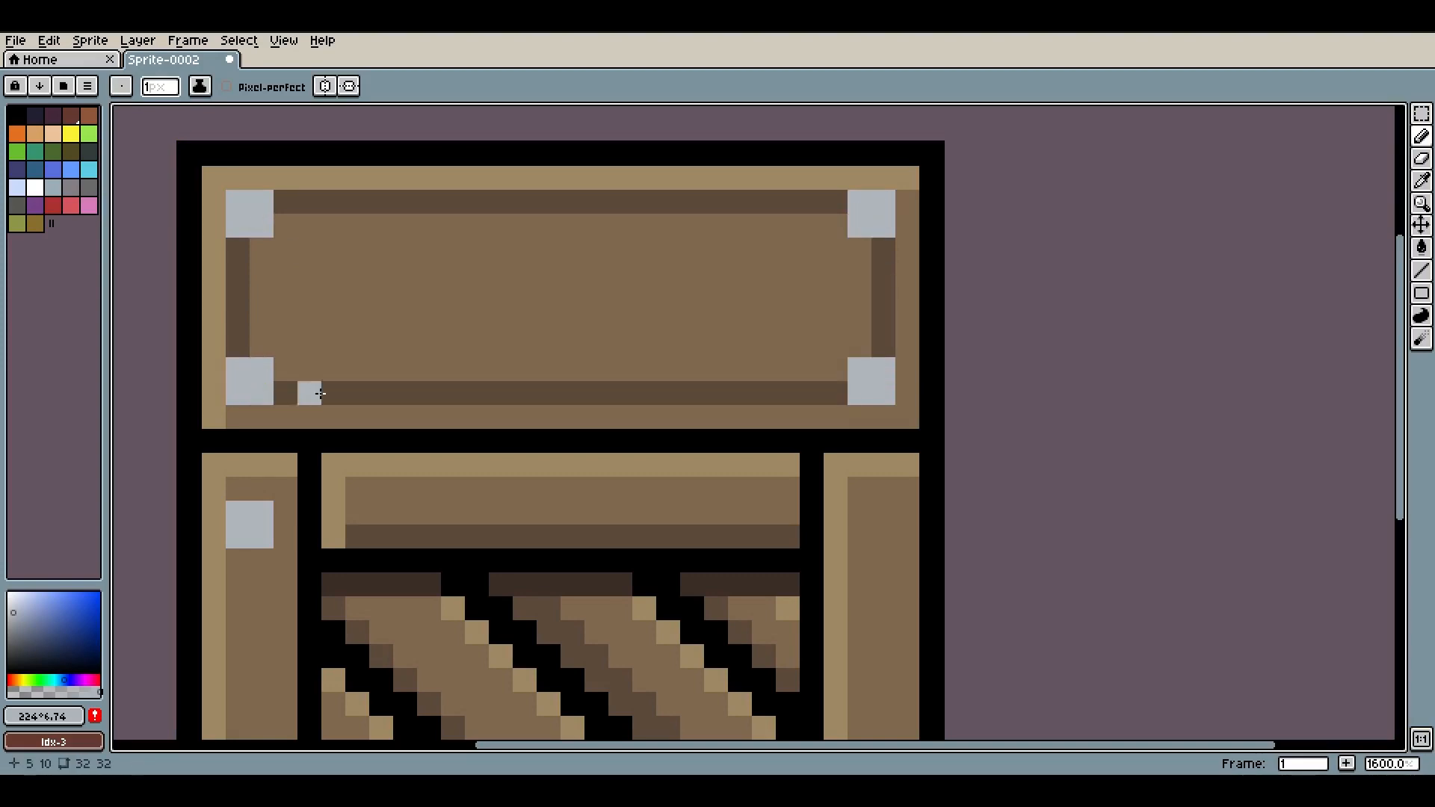
scroll(542, 408, "down", 6)
scroll(541, 407, "up", 6)
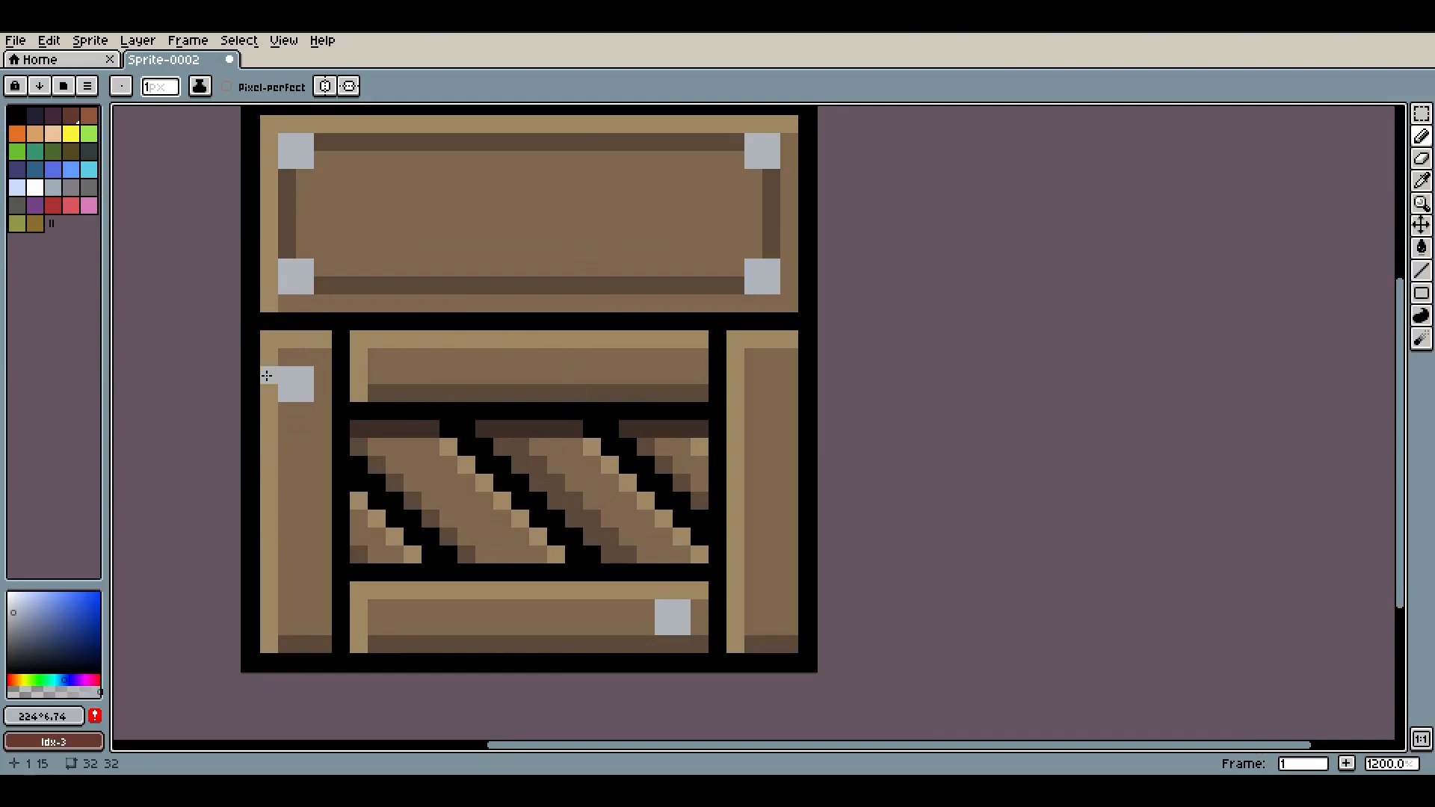
Pick a mid grey and shade the lower-right pixels of every nail
left_click(20, 625)
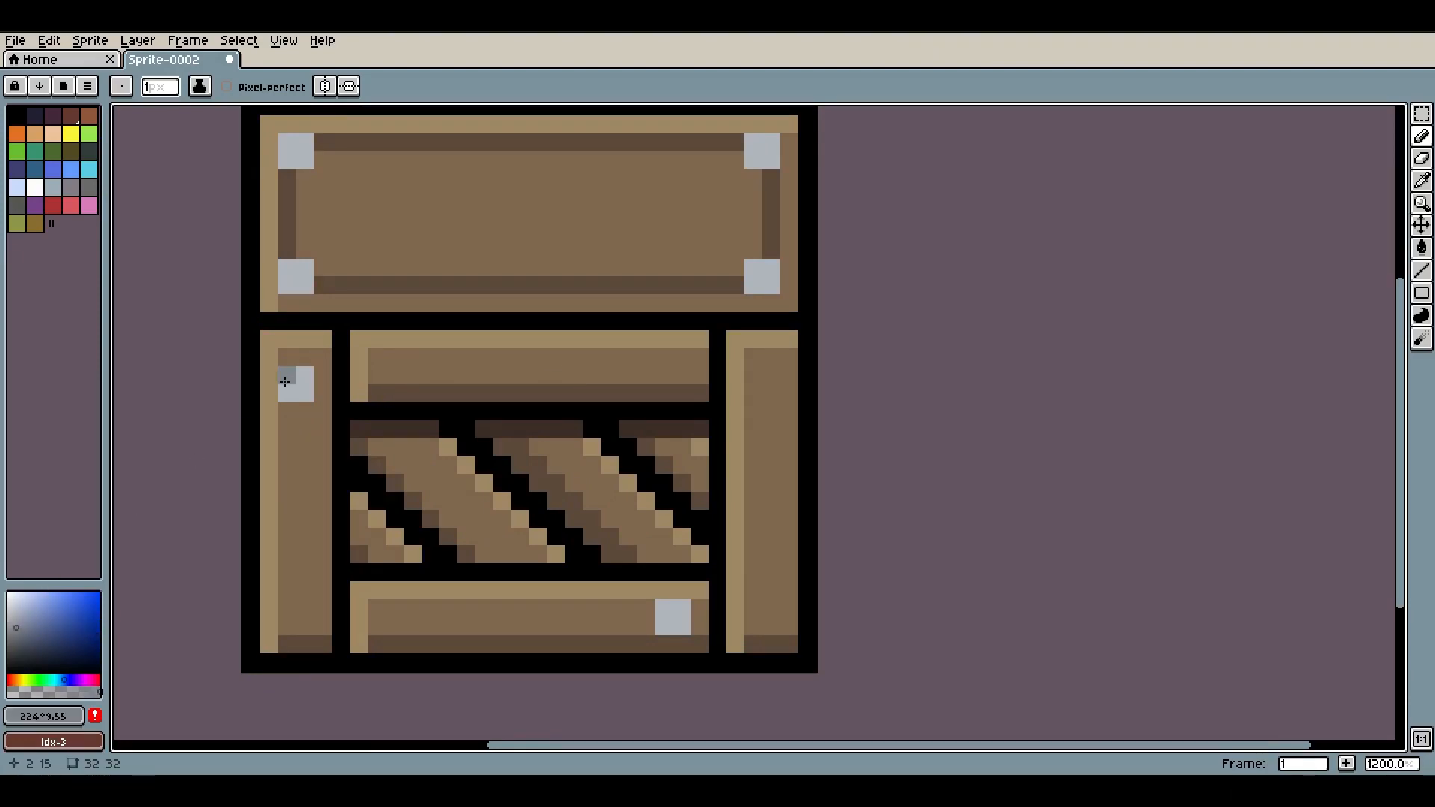
scroll(440, 446, "down", 4)
scroll(625, 548, "up", 4)
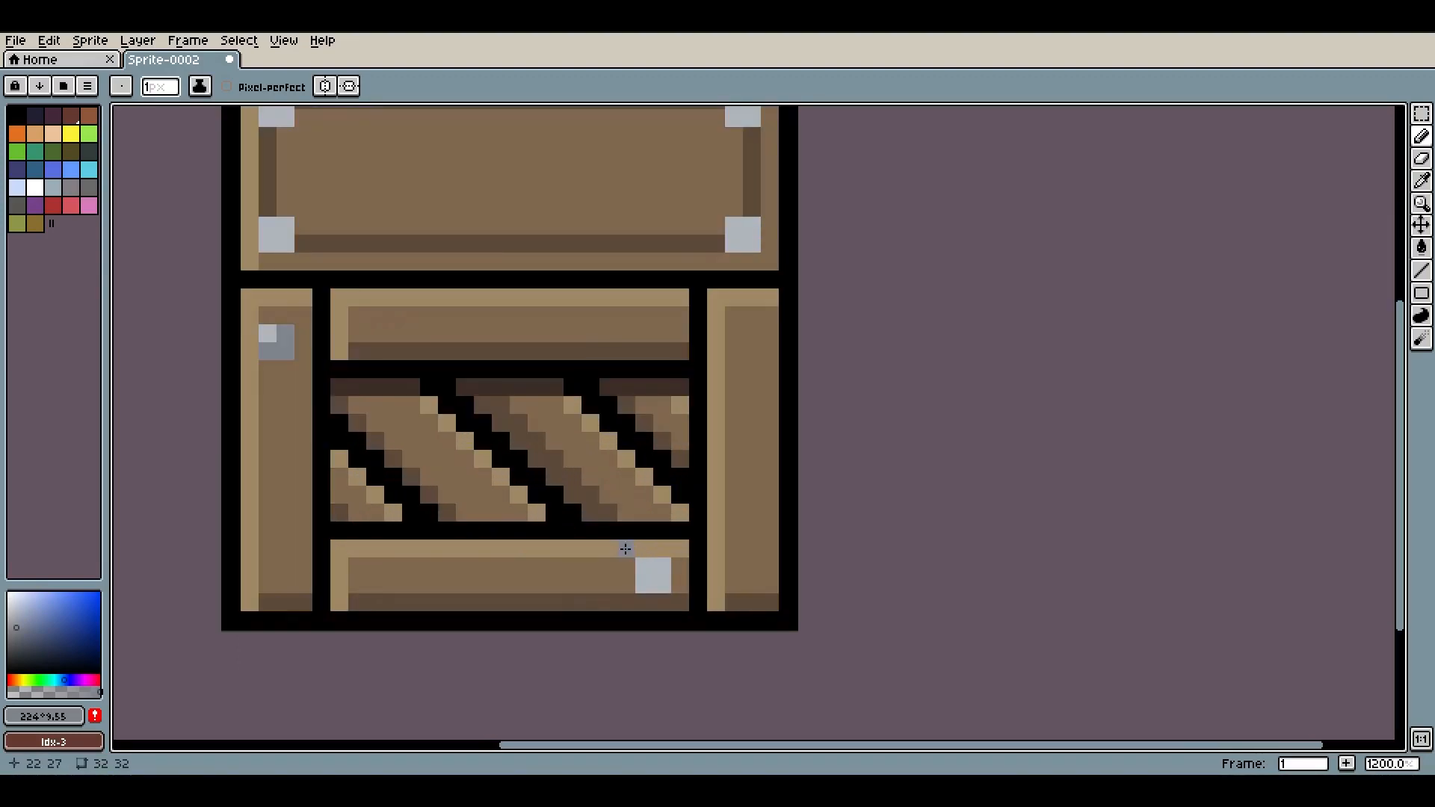
left_click_drag(735, 248, 752, 226)
mouse_move(770, 136)
left_mouse_down()
mouse_move(801, 330)
mouse_move(788, 310)
left_mouse_up()
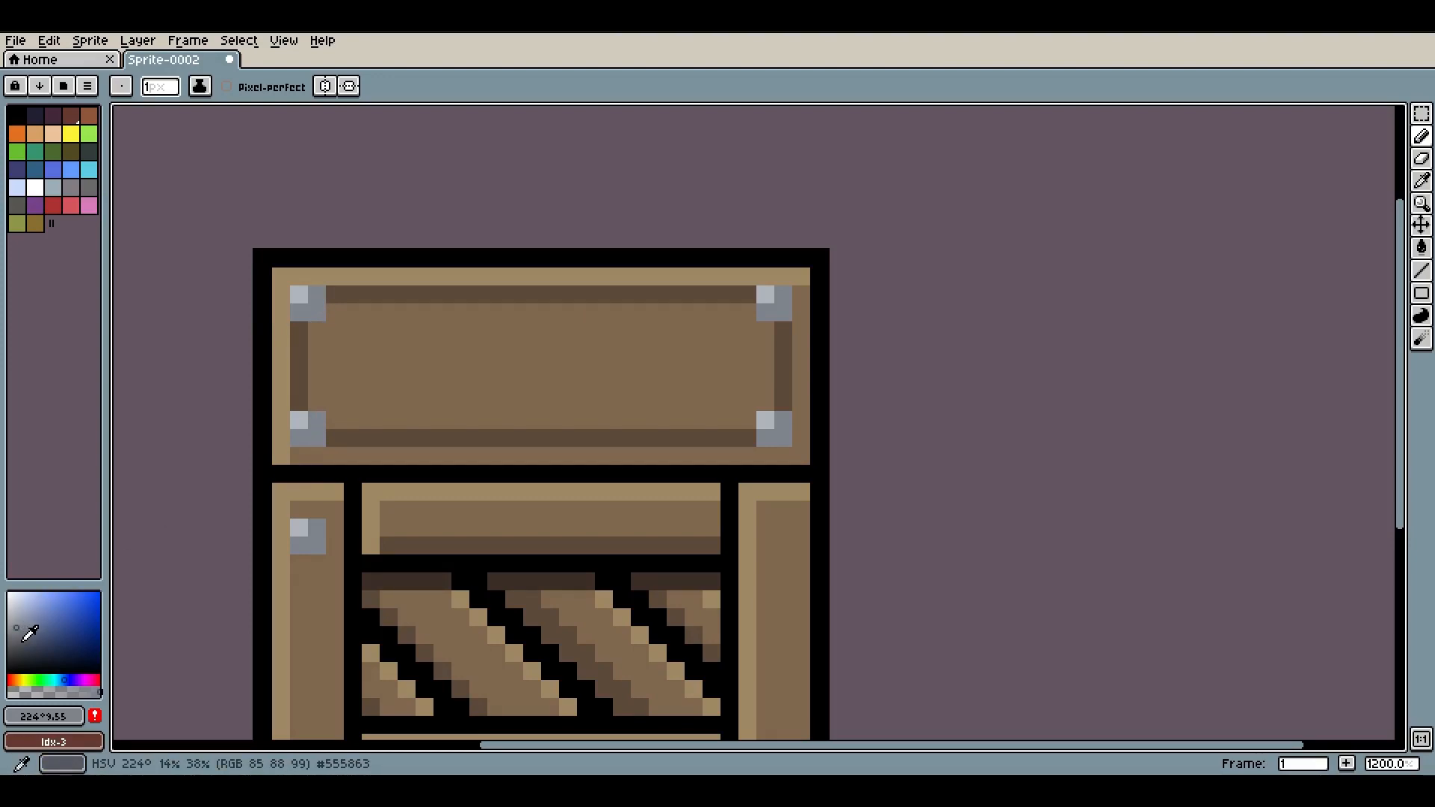
Pick the dark grey #555863 and add a darkest pixel to the bottom-right of each nail
left_click(21, 644)
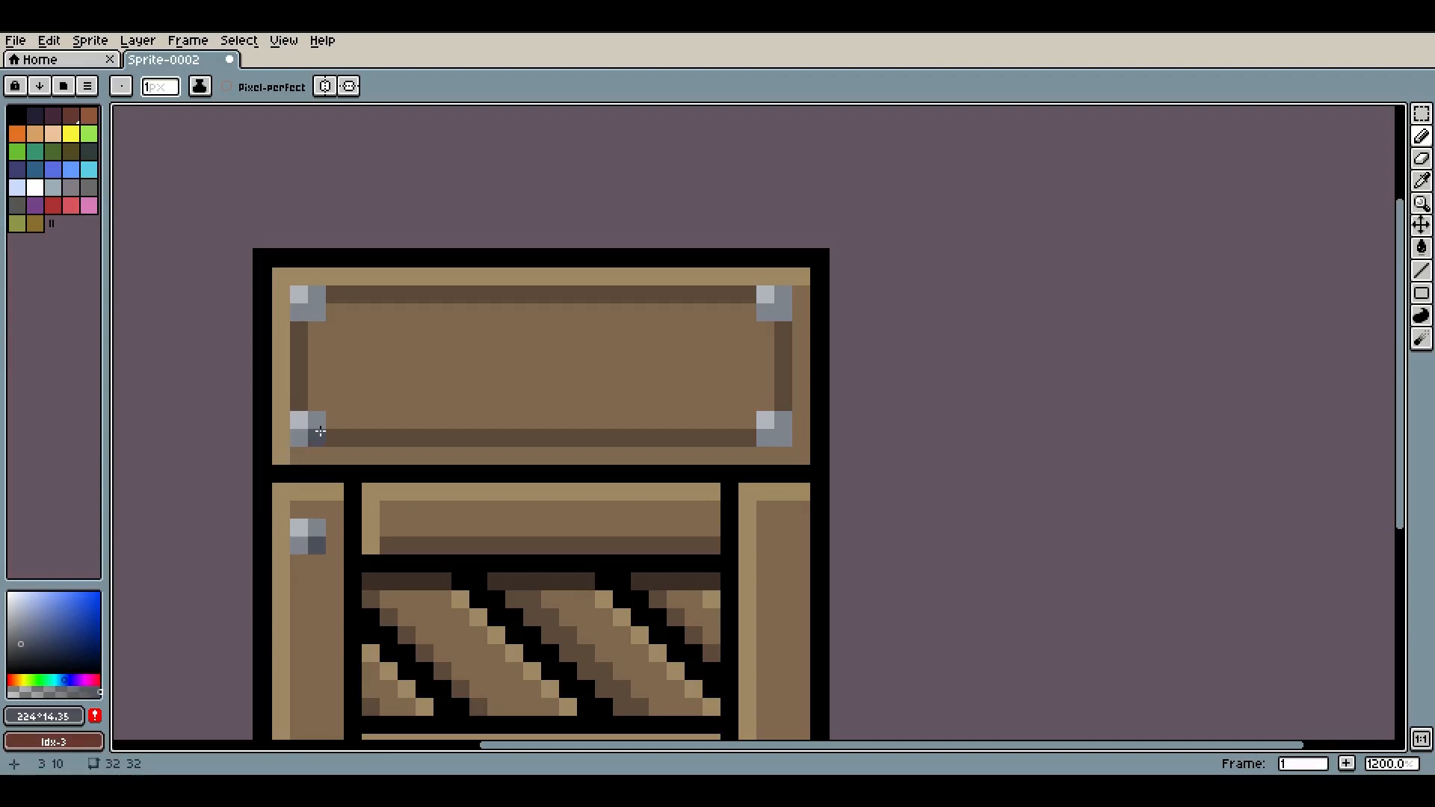
left_click(317, 312)
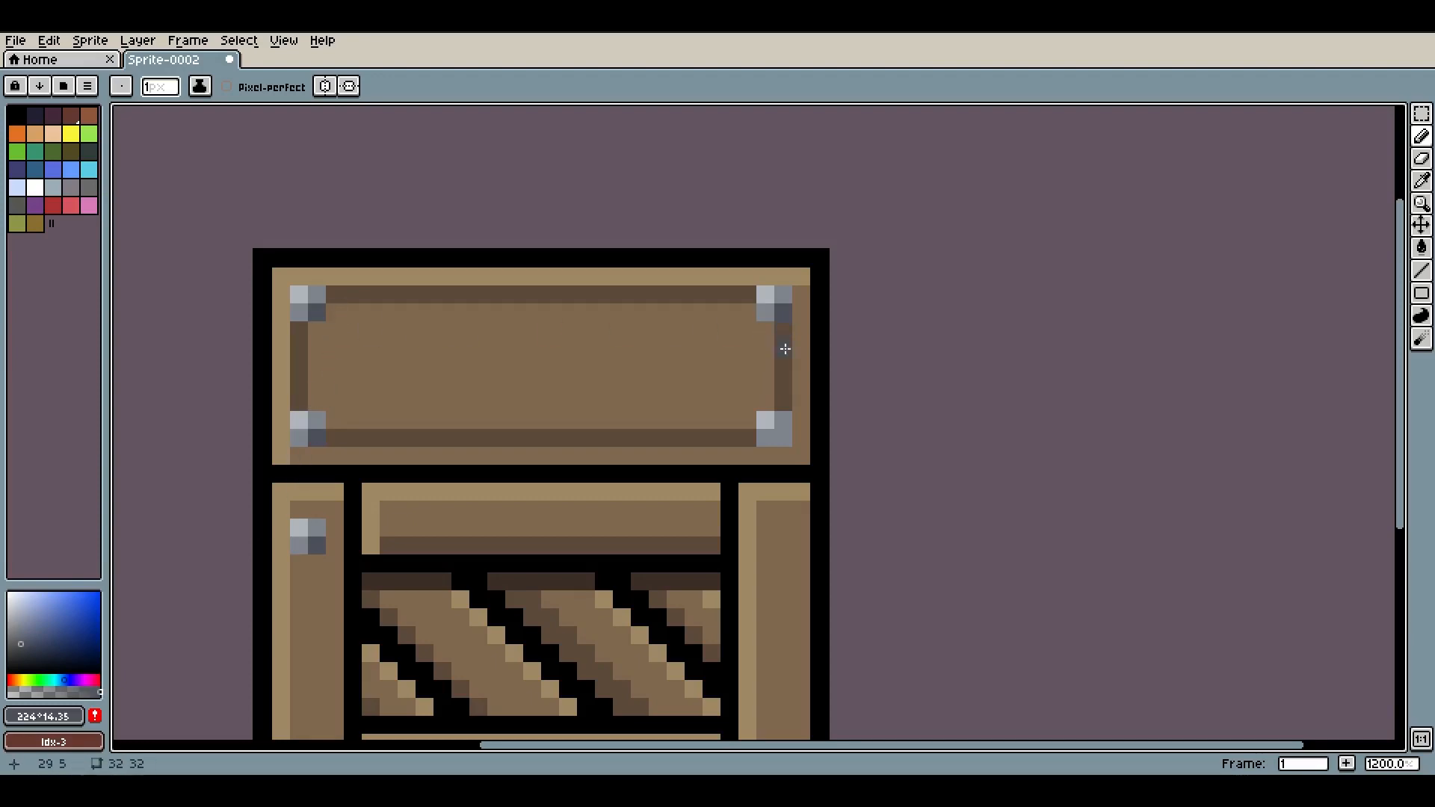
left_click_drag(781, 446, 826, 229)
left_click(739, 563)
Try drawing dark brown inner lines along the lid's left and top edges, then undo them
scroll(795, 506, "down", 5)
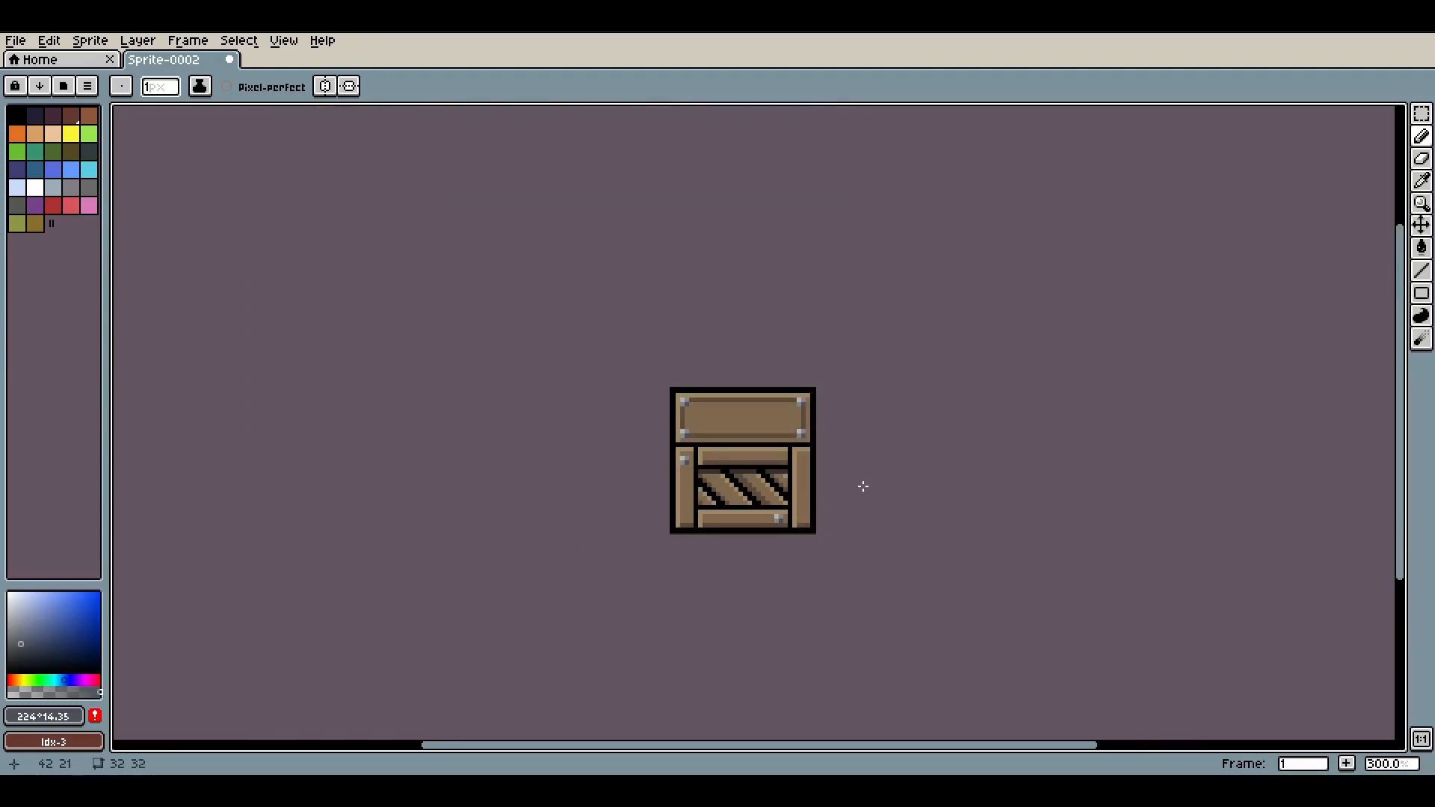
scroll(890, 455, "down", 2)
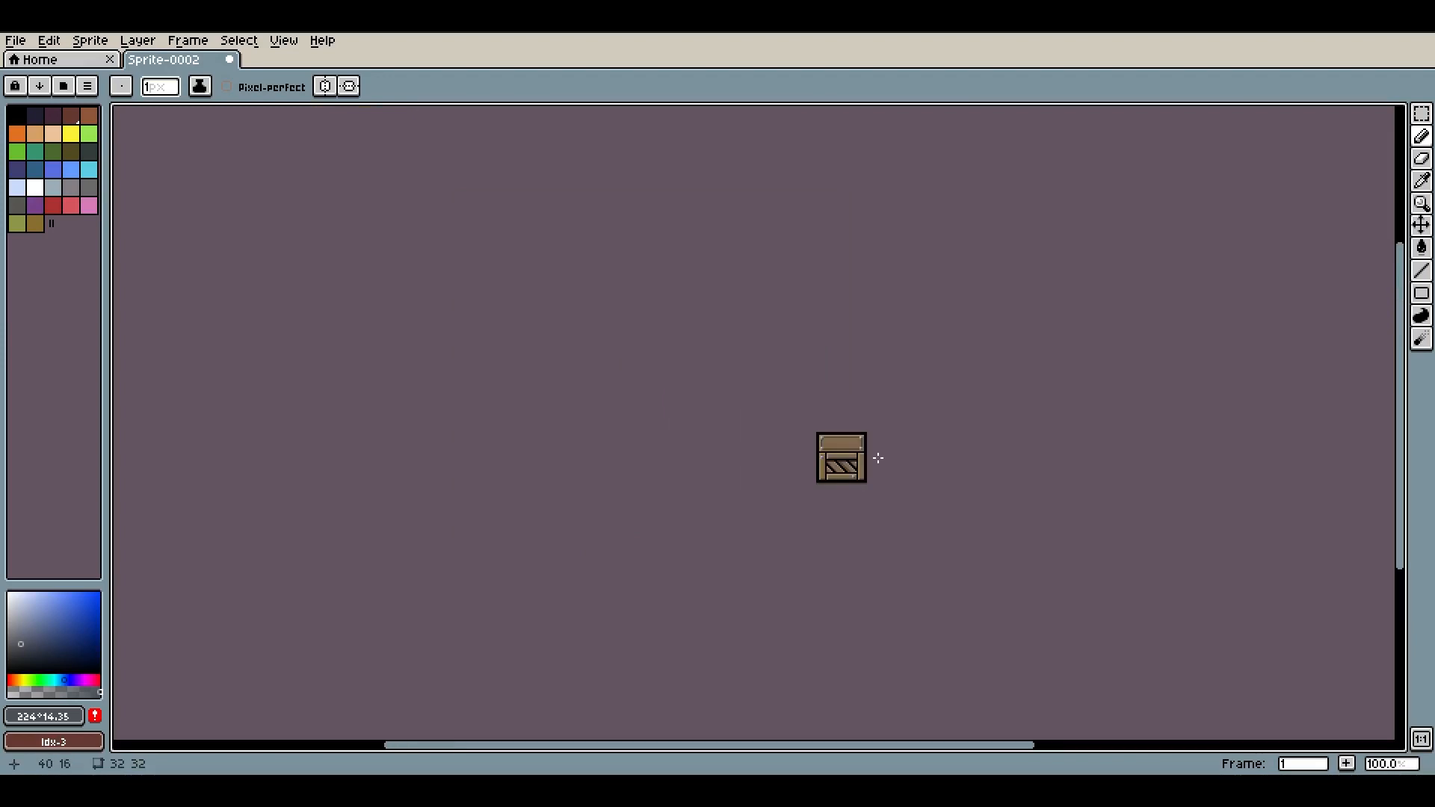
scroll(878, 457, "up", 8)
scroll(666, 416, "down", 3)
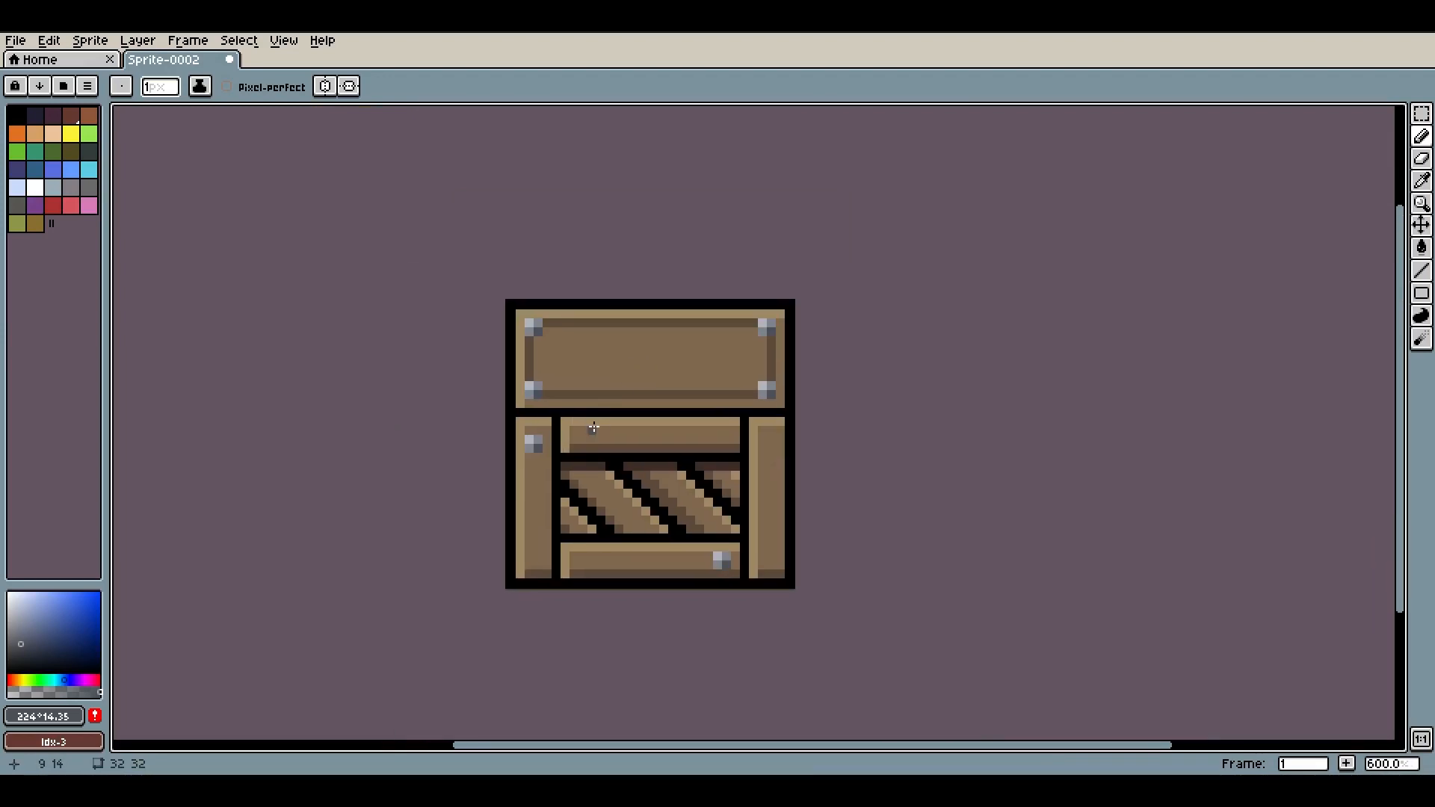
left_click(603, 450, "alt")
scroll(527, 355, "up", 4)
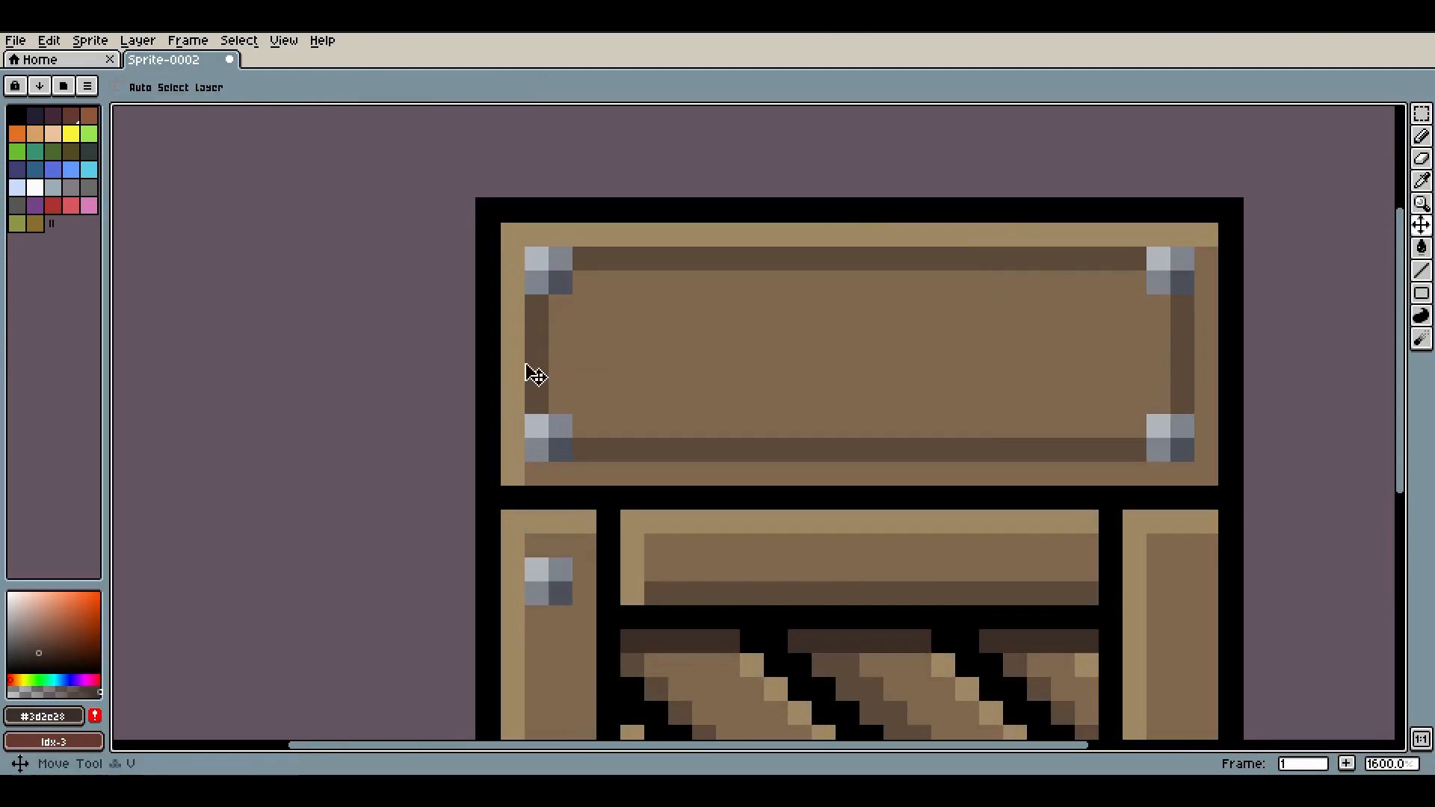
key("b")
left_click(560, 402)
left_click(562, 302, "shift")
left_click(585, 284, "shift")
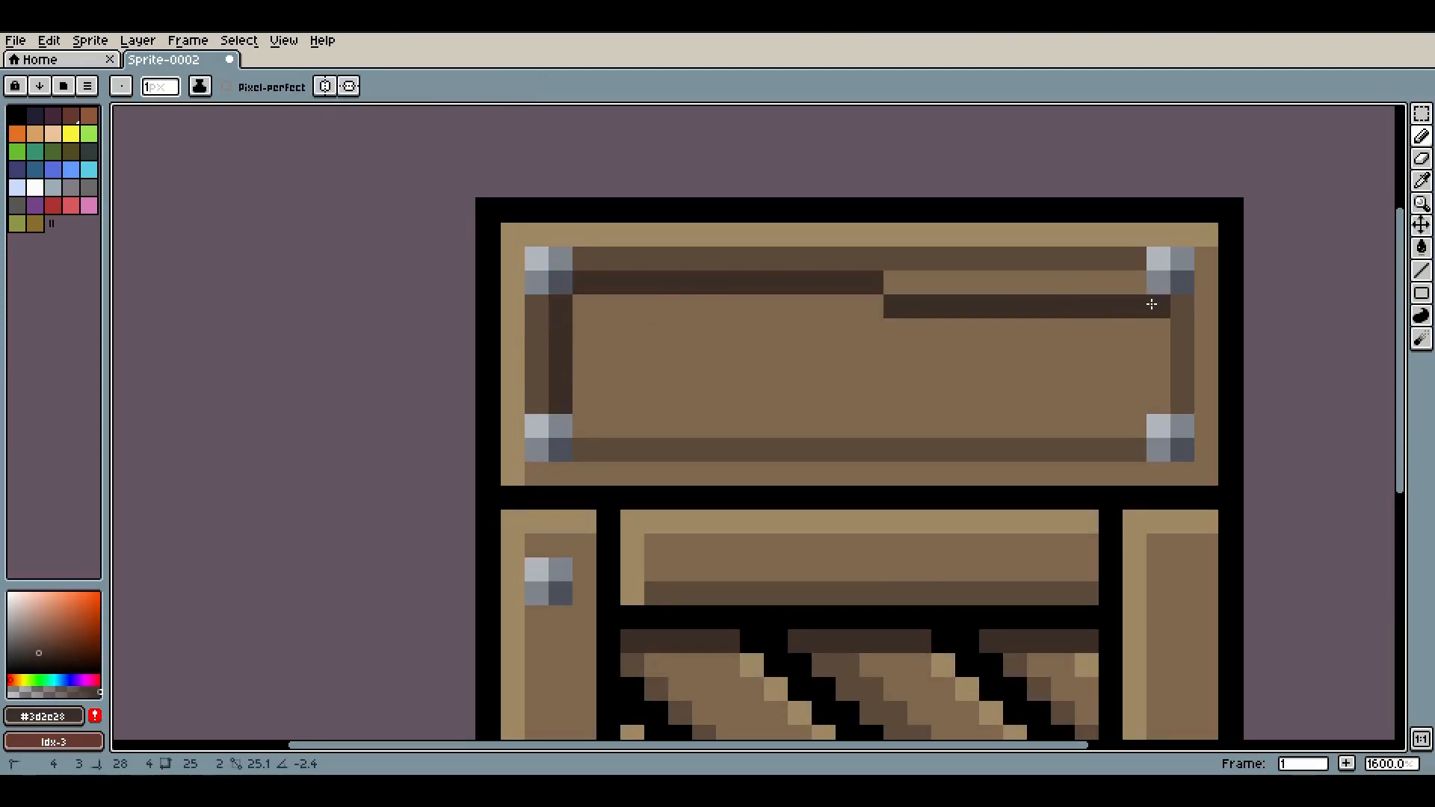
scroll(1136, 284, "down", 8)
scroll(1066, 278, "down", 1)
scroll(1066, 278, "up", 1)
scroll(1051, 281, "up", 4)
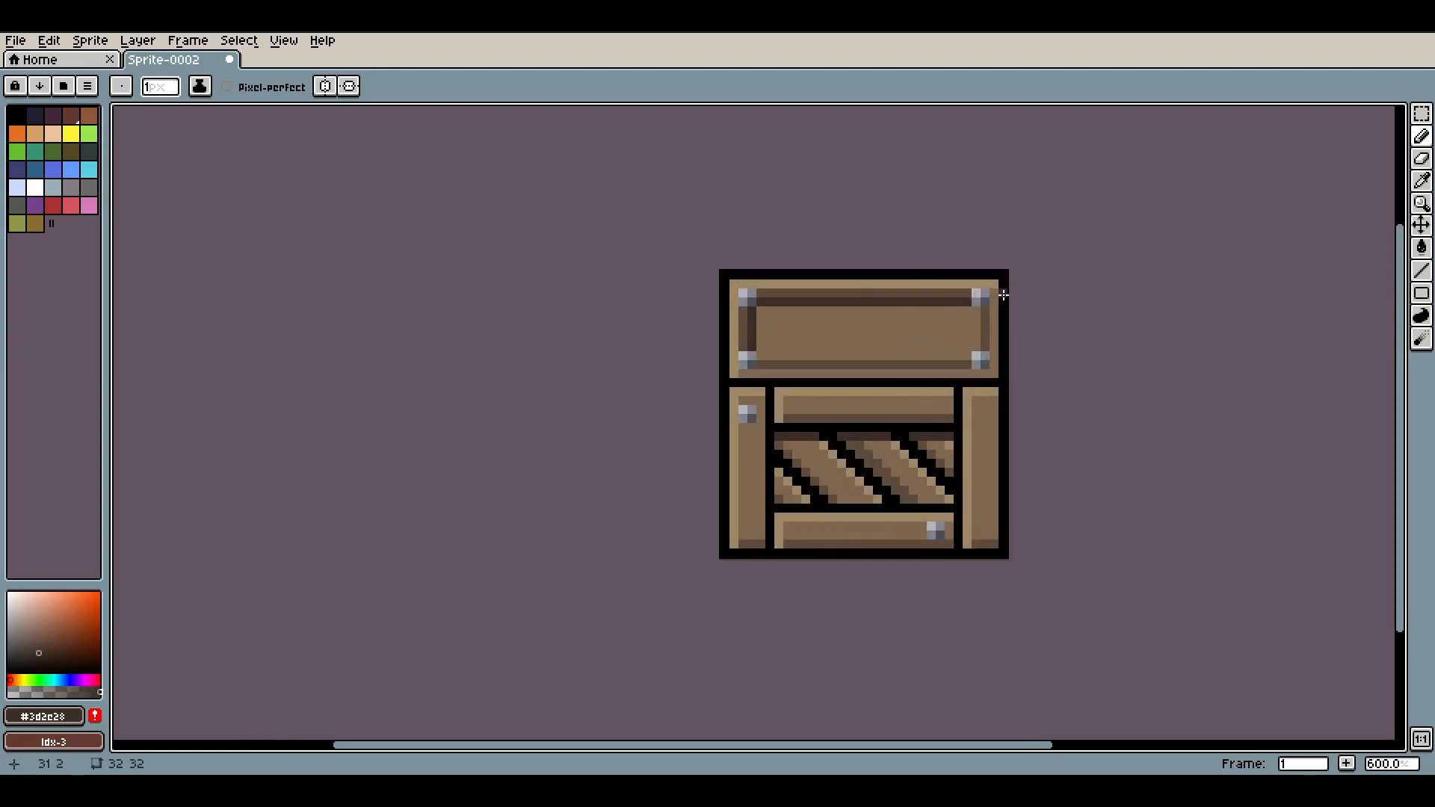
key("ctrl+z")
key("ctrl+z")
Try filling the lid panel with dark brown, then undo the fill
key("g")
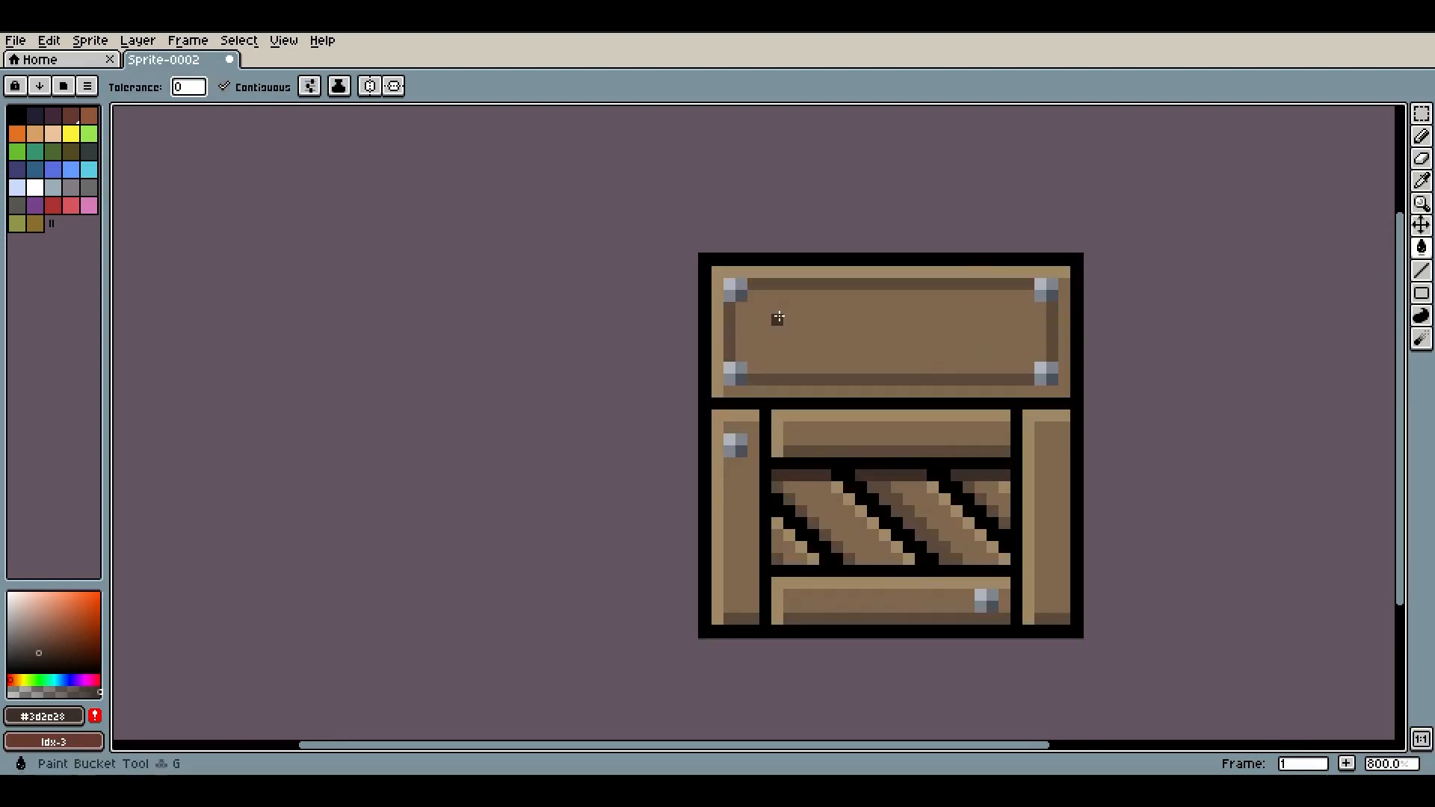
left_click(773, 317)
scroll(1050, 318, "down", 5)
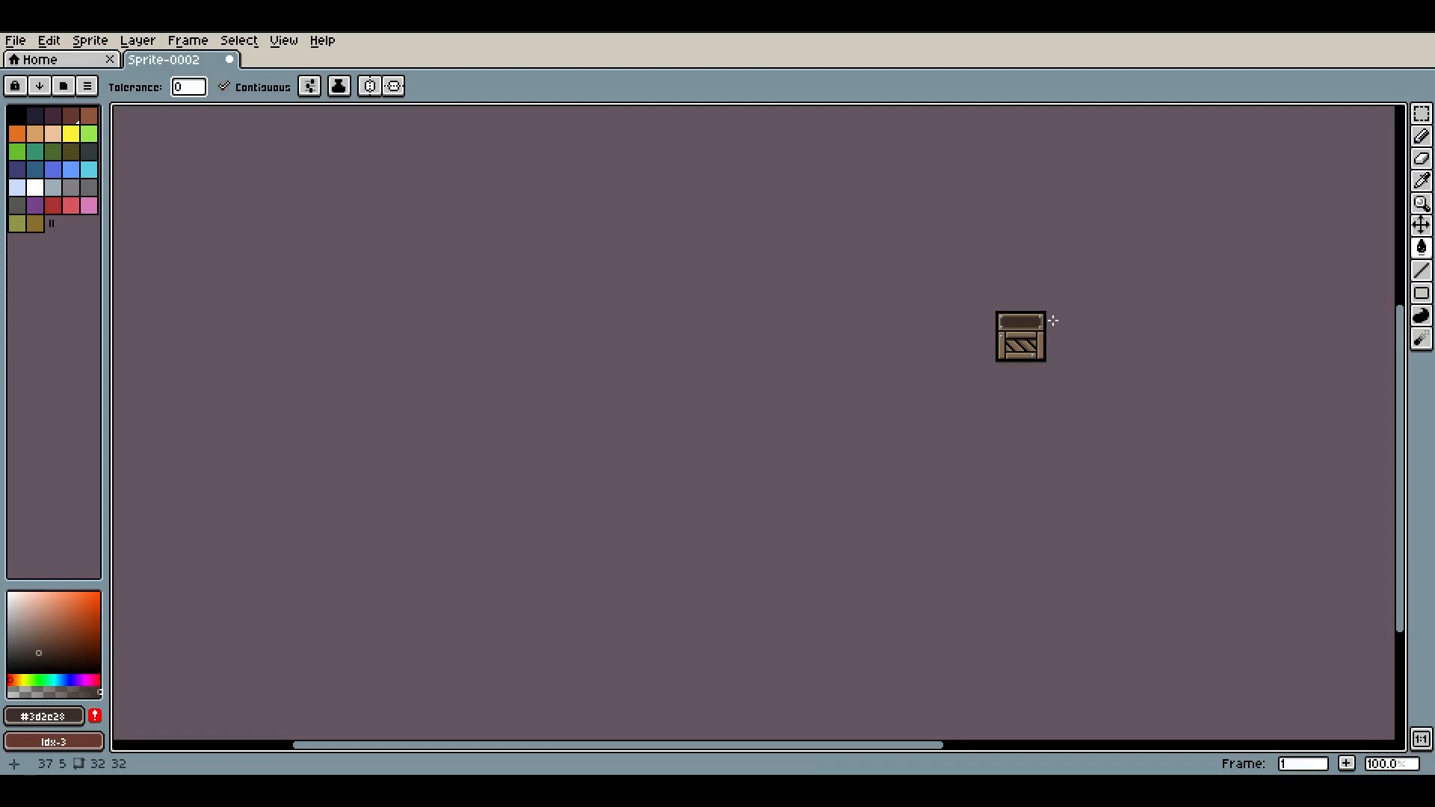
scroll(1054, 320, "up", 4)
key("ctrl+z")
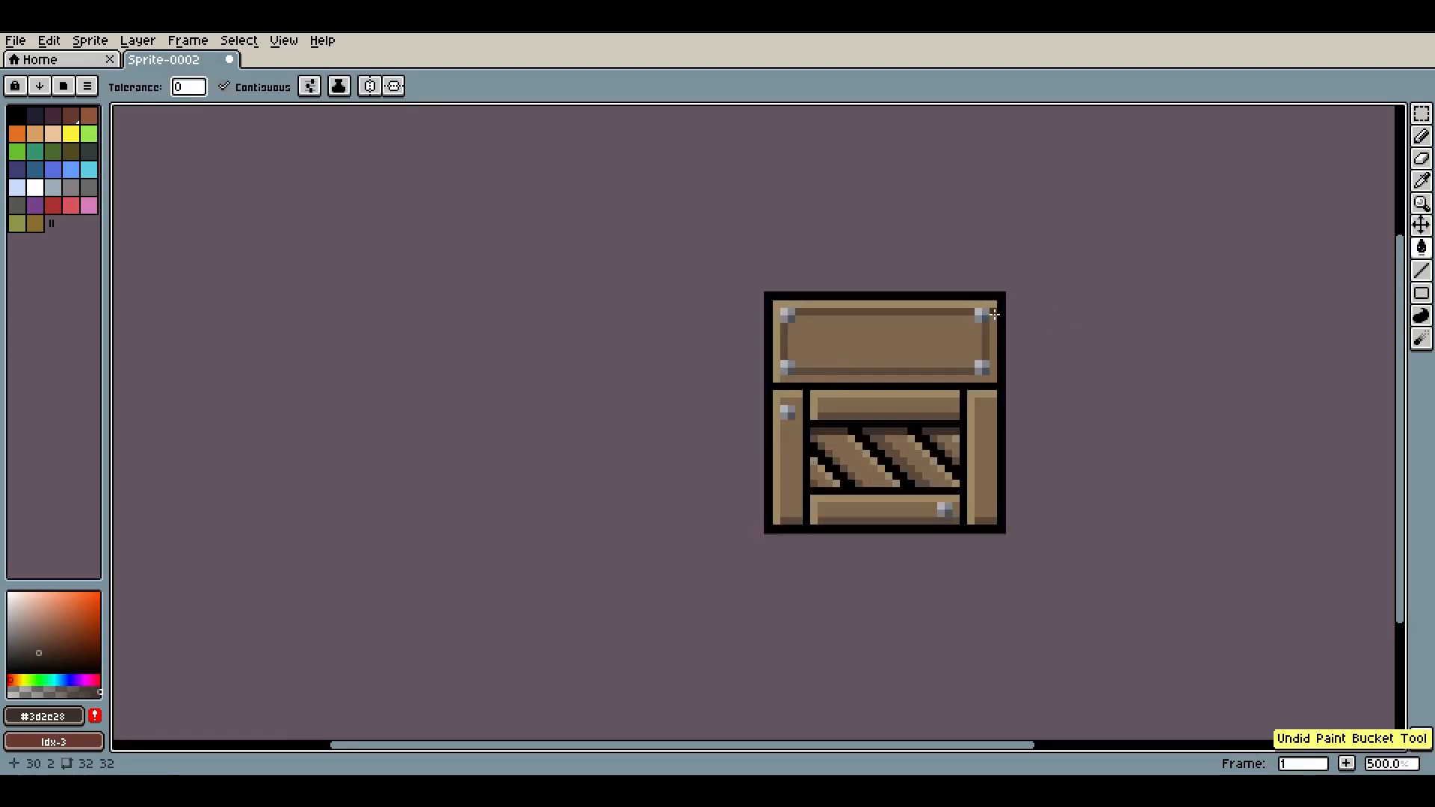
Sample the dark plank brown #5e4a3c and draw two vertical dividing lines down the lid panel
scroll(1055, 321, "up", 4)
scroll(1033, 373, "down", 3)
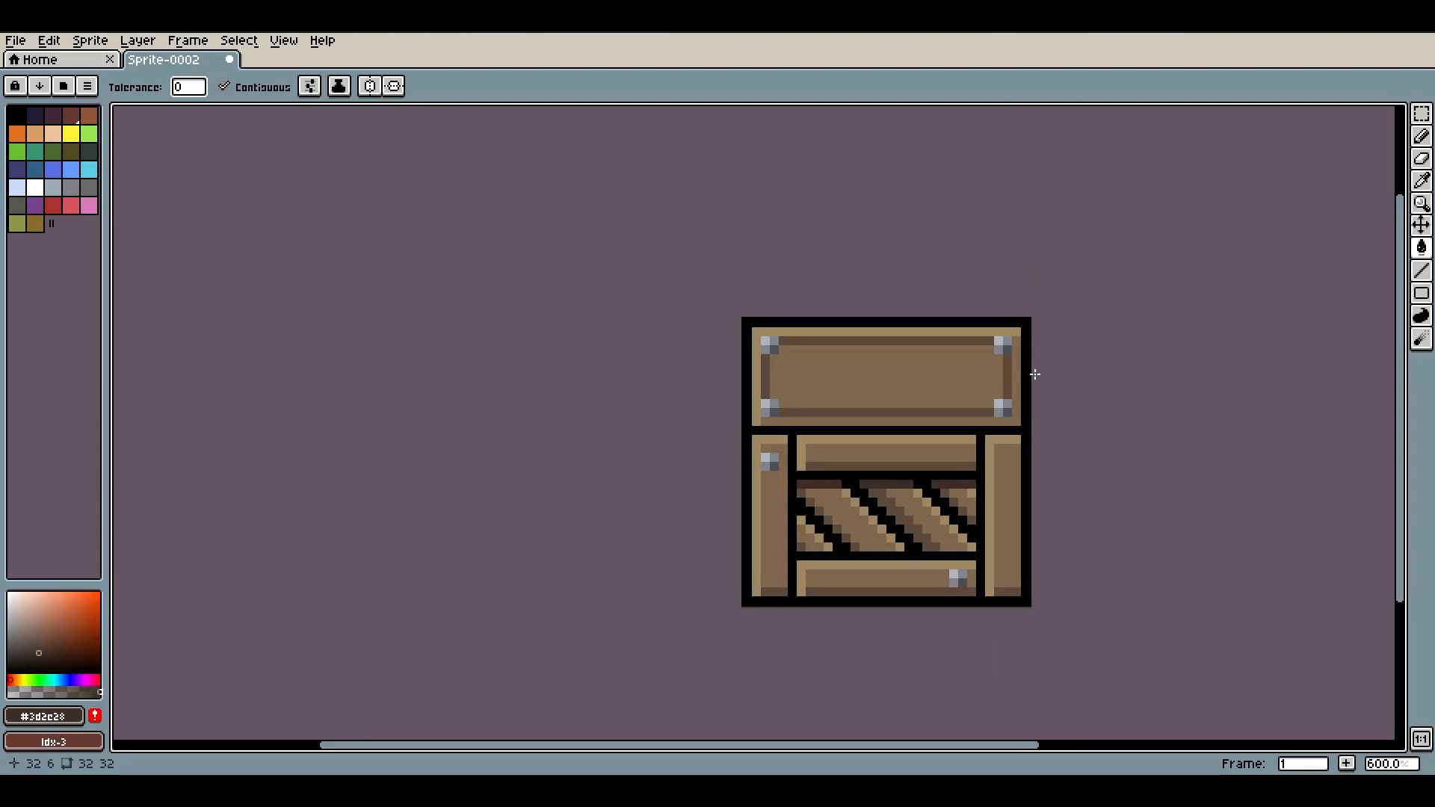
scroll(863, 374, "up", 4)
key("i")
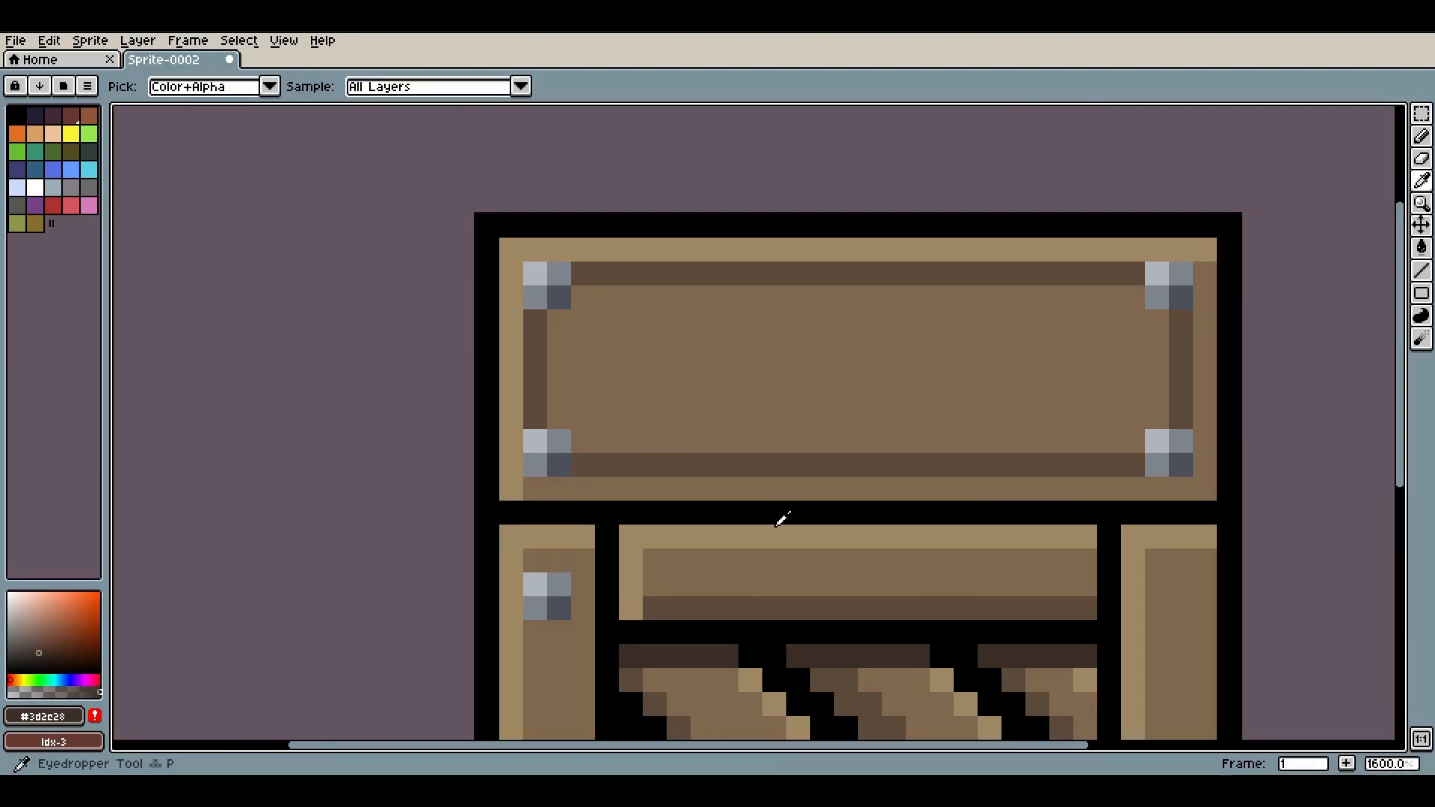
left_click(723, 603)
key("b")
left_click_drag(629, 296, 630, 445)
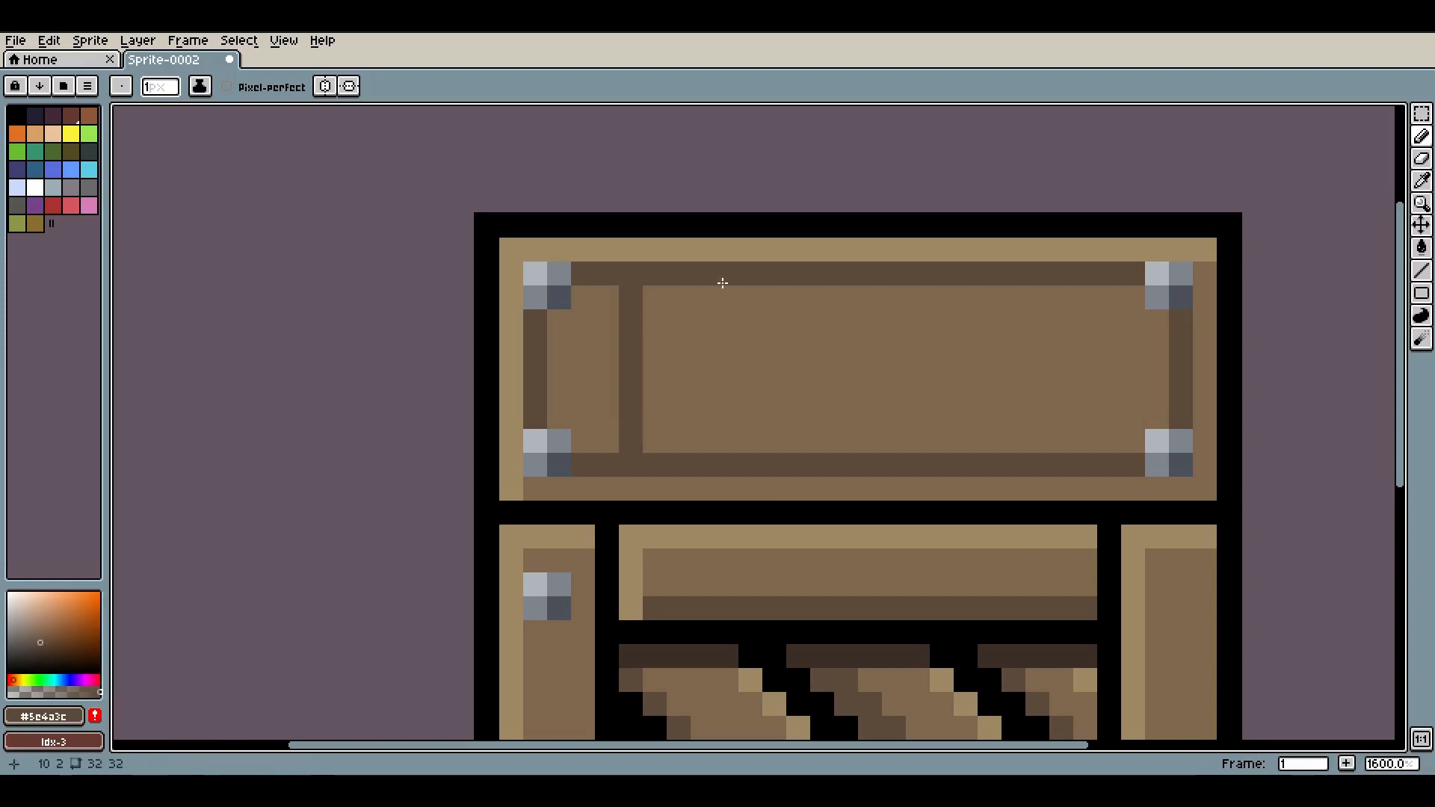
left_click_drag(727, 294, 720, 441)
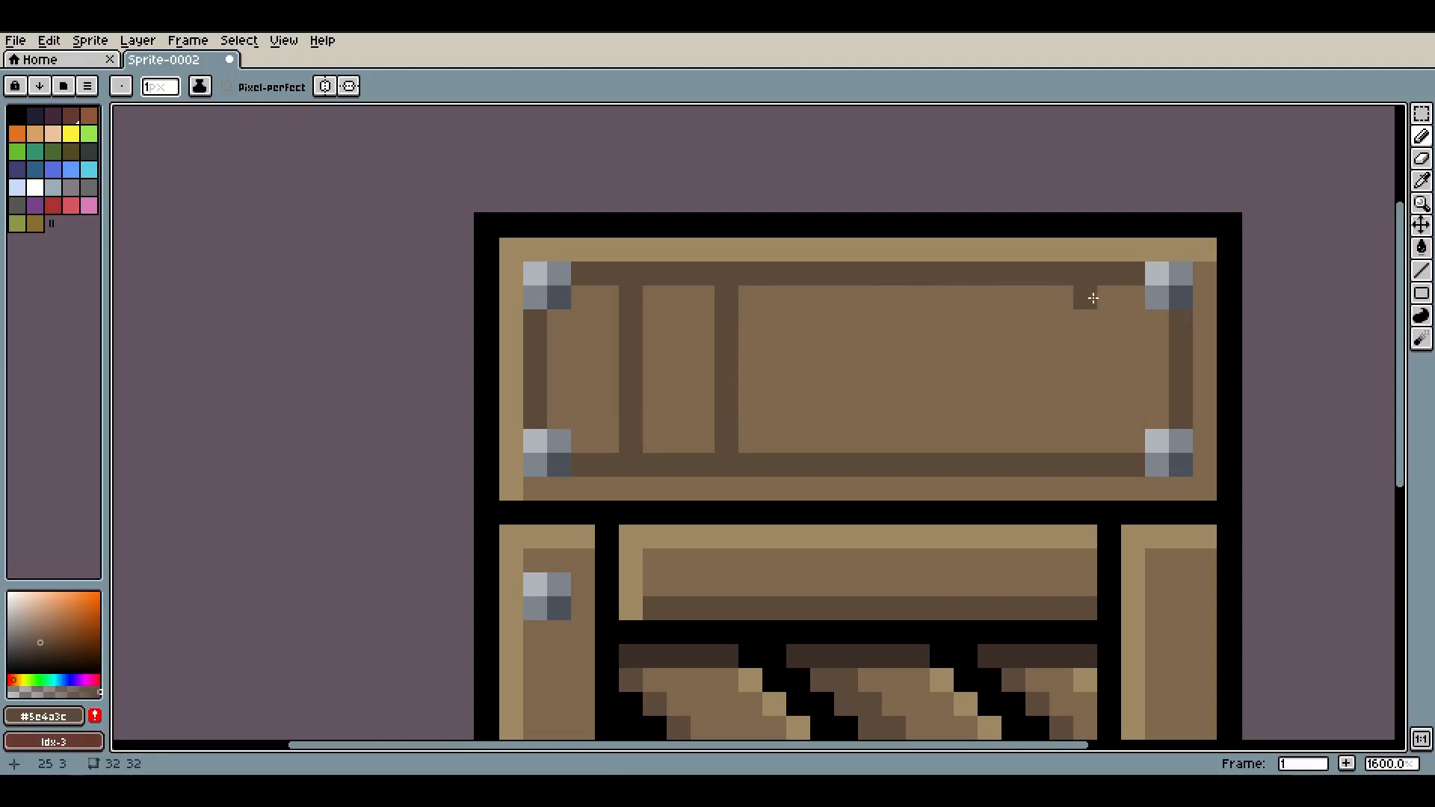
Draw three more vertical dividing lines down the lid panel in the dark plank brown, then undo the last one
left_click_drag(1084, 296, 1079, 442)
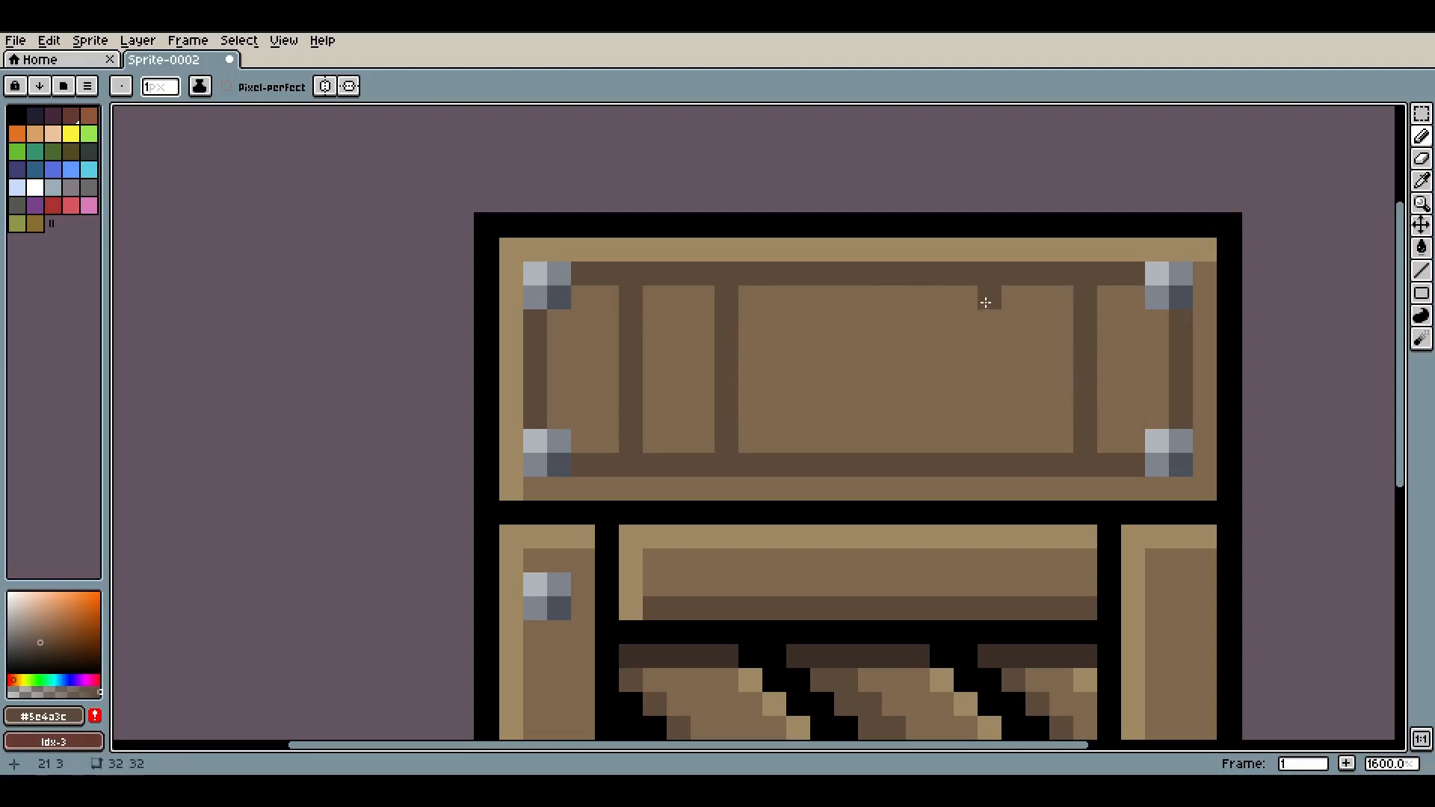
left_click_drag(988, 298, 992, 439)
left_click_drag(900, 298, 894, 441)
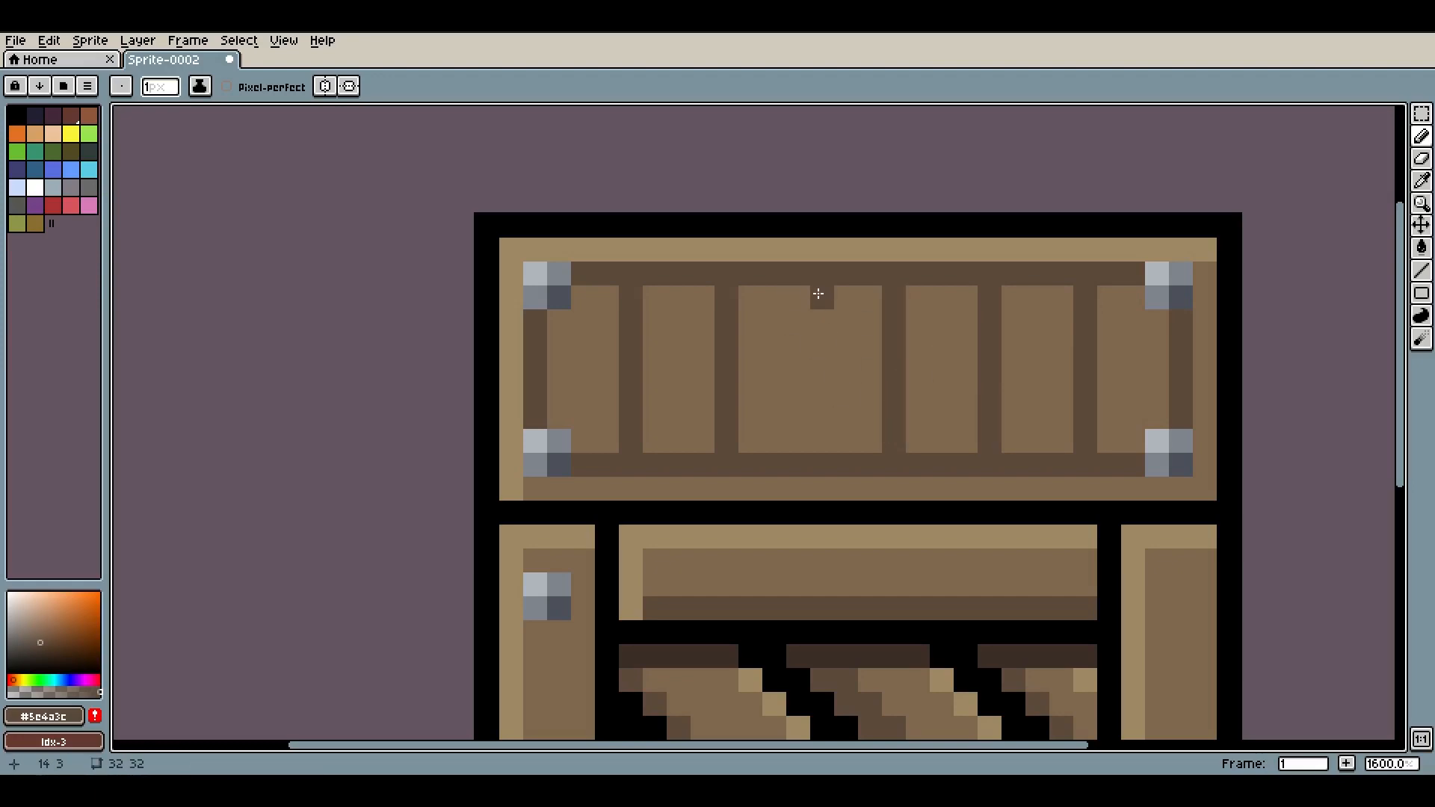
key("ctrl+z")
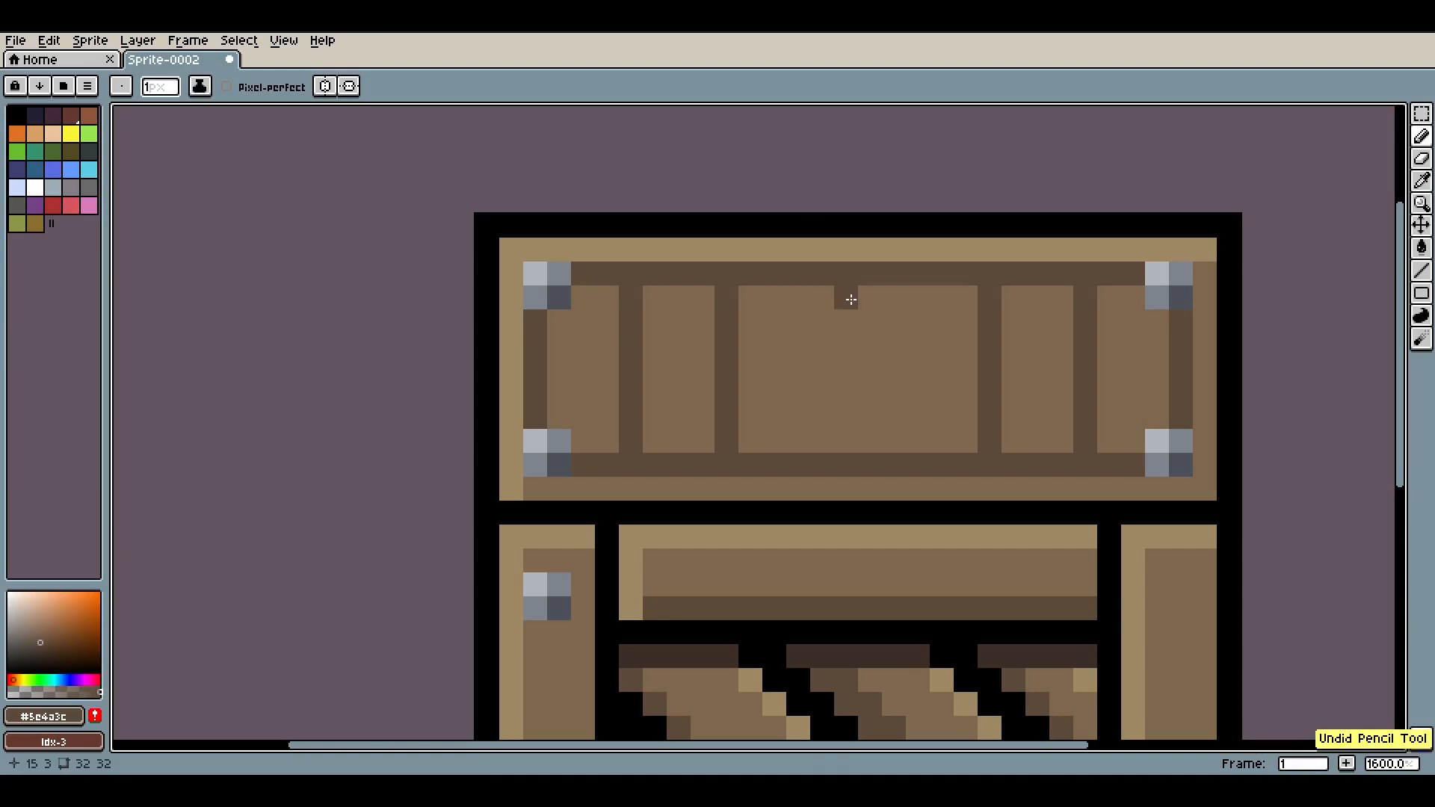
key("ctrl+z")
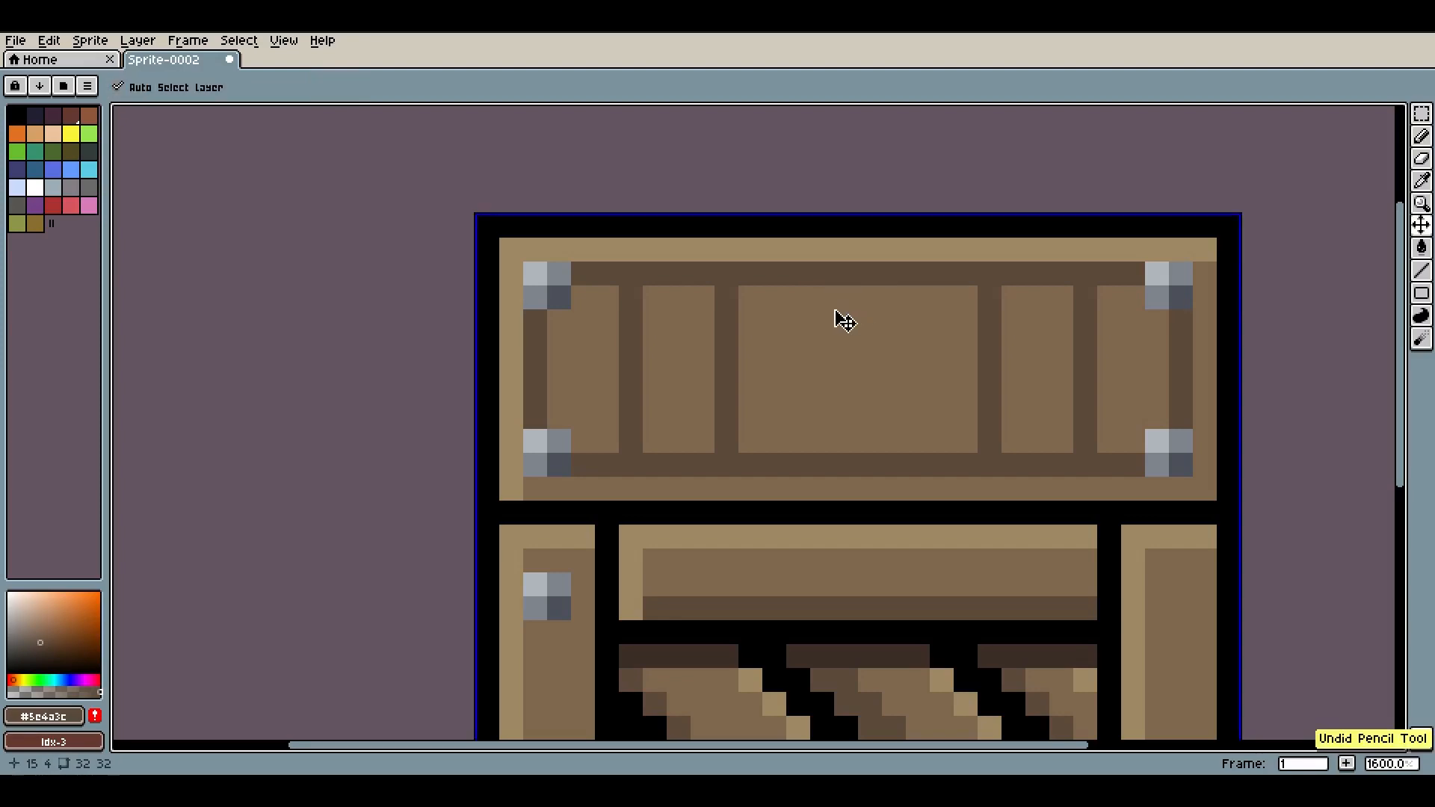
Draw two more vertical dividing lines through the middle of the lid panel
left_click(821, 299)
left_click(819, 458, "shift")
left_click(895, 305)
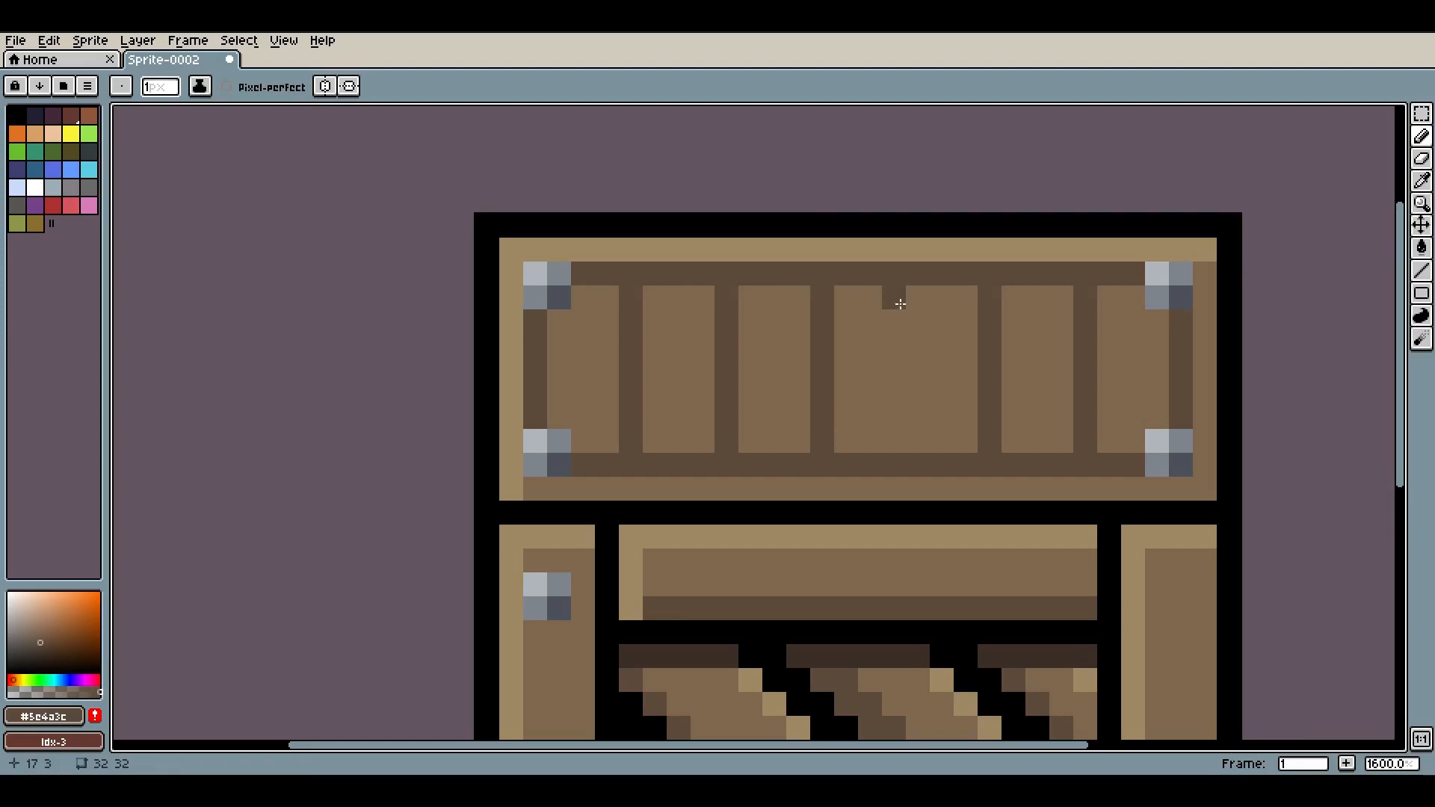
left_click(895, 458, "shift")
Add short horizontal rungs between the two central lid lines to form a ladder-like strap
scroll(904, 404, "down", 5)
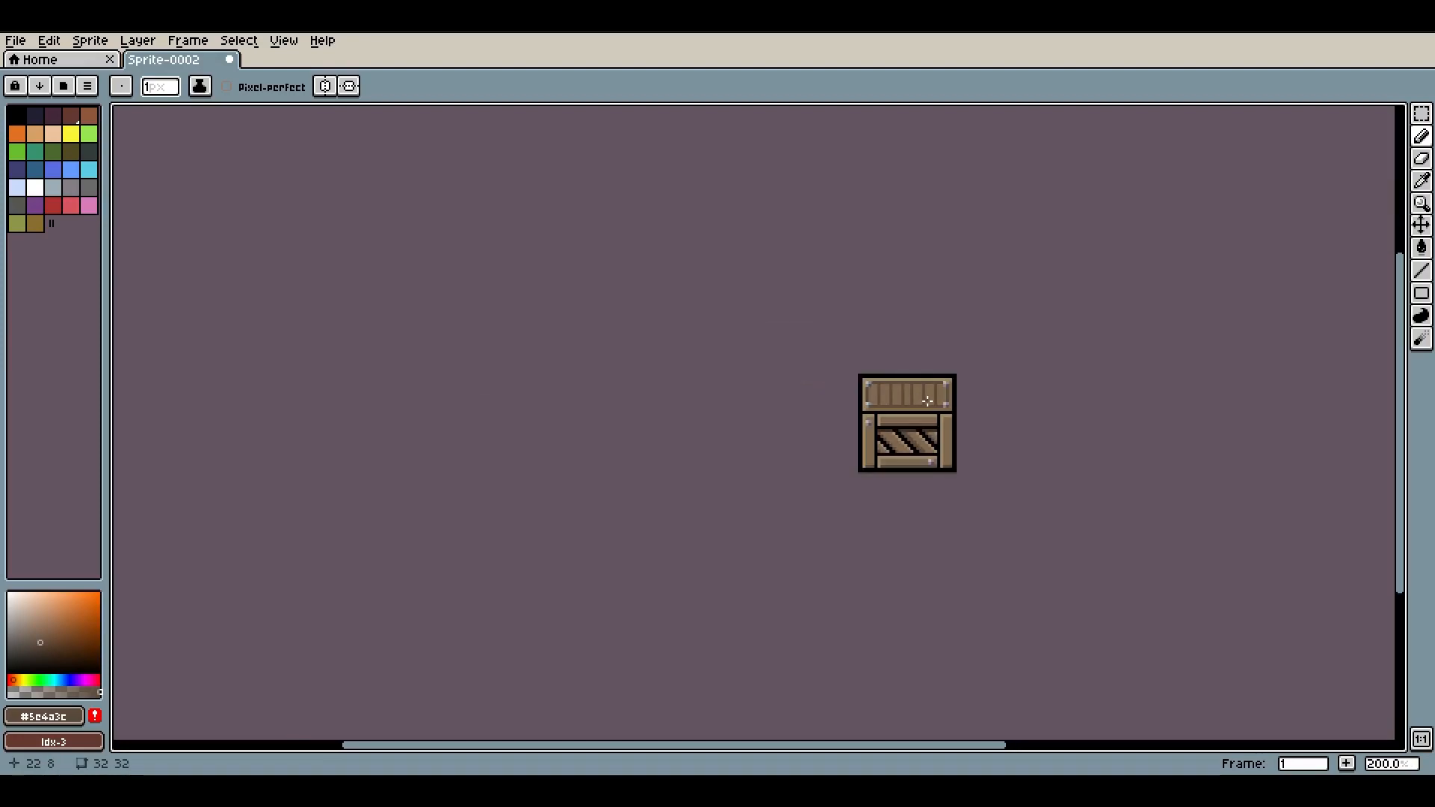
scroll(916, 396, "up", 3)
scroll(911, 396, "up", 1)
scroll(916, 384, "down", 1)
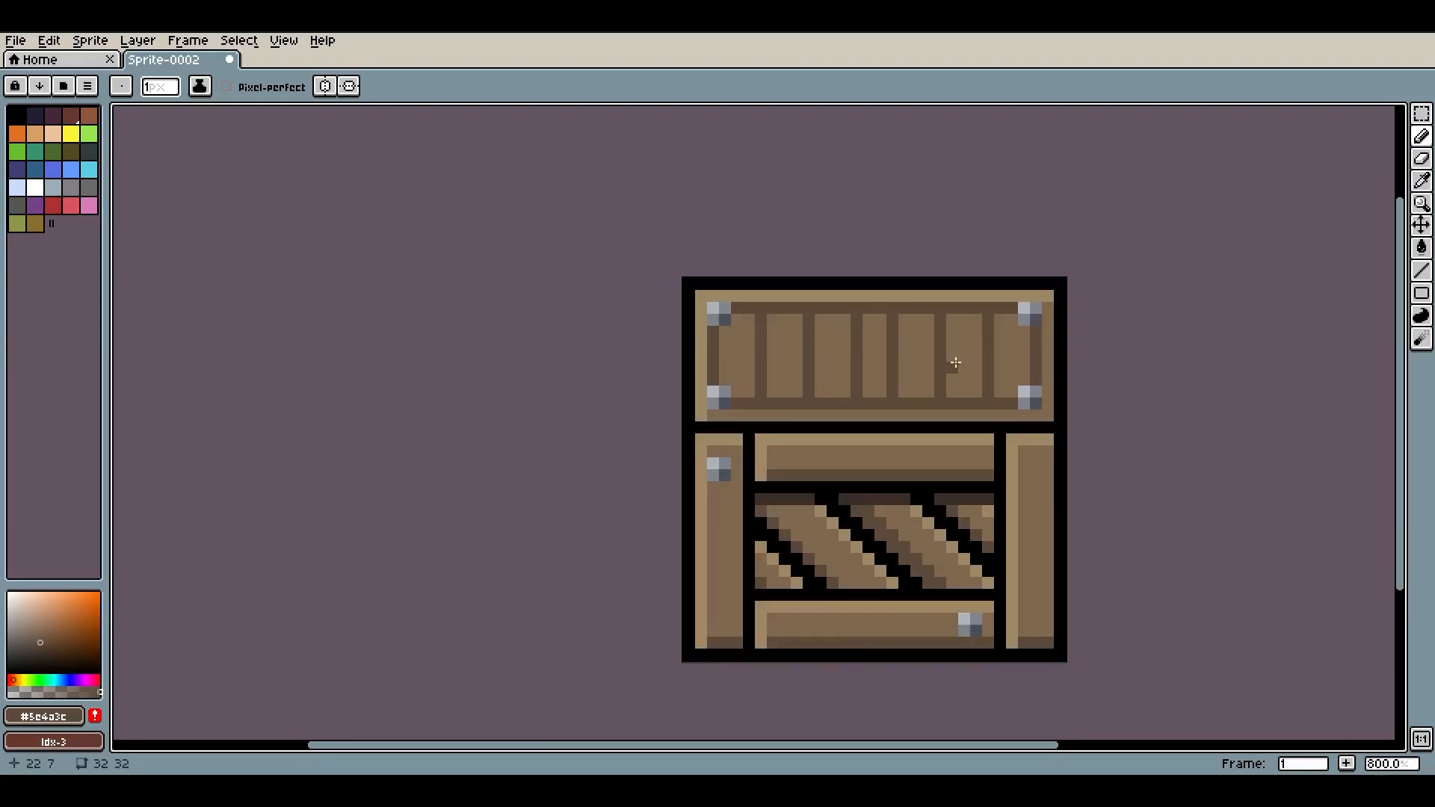
scroll(882, 342, "up", 2)
left_click(846, 328)
left_click_drag(854, 374, 860, 377)
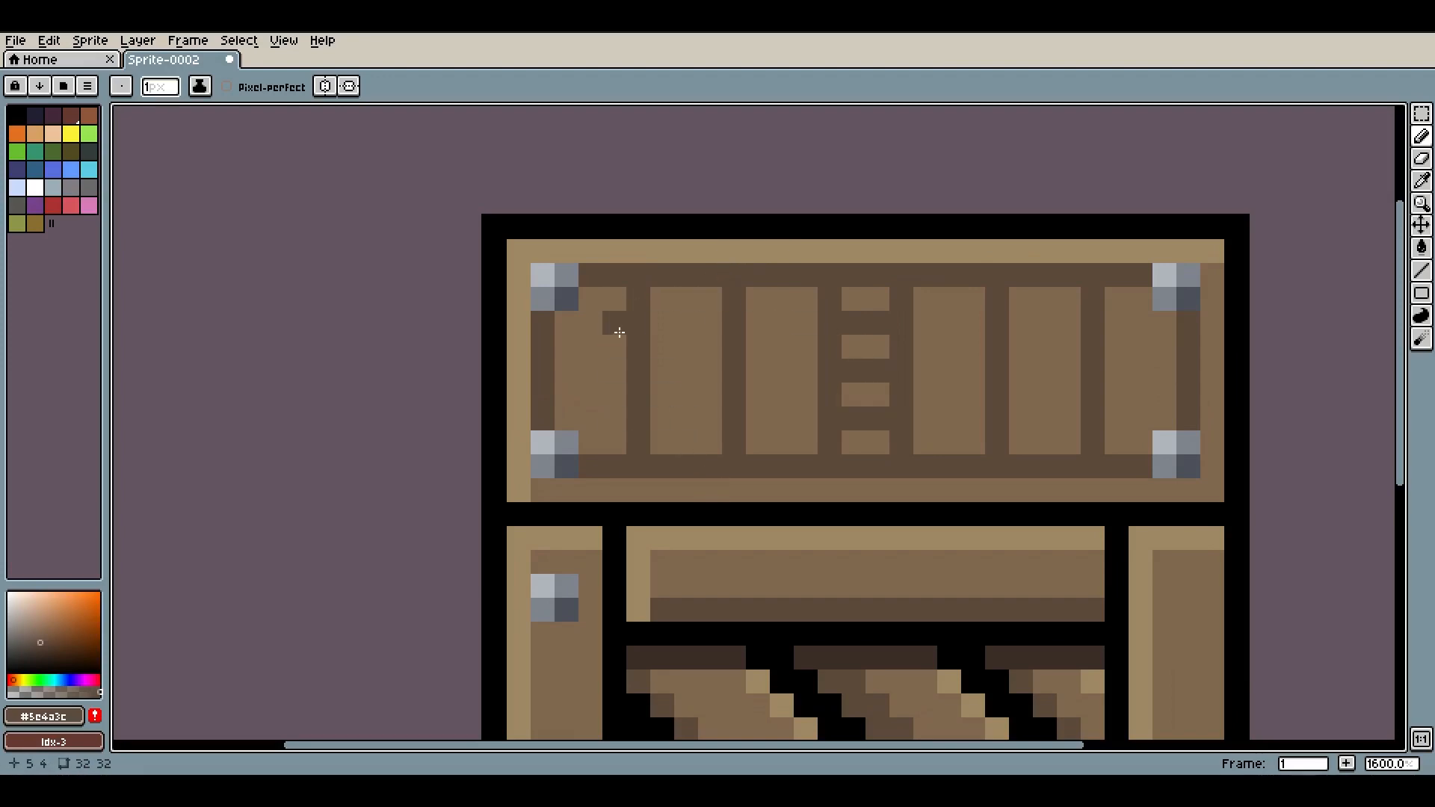
Sample the darkest brown #3d2e28 and darken the ladder strap's edges and the ends of the lid's dividing lines
scroll(1043, 359, "down", 4)
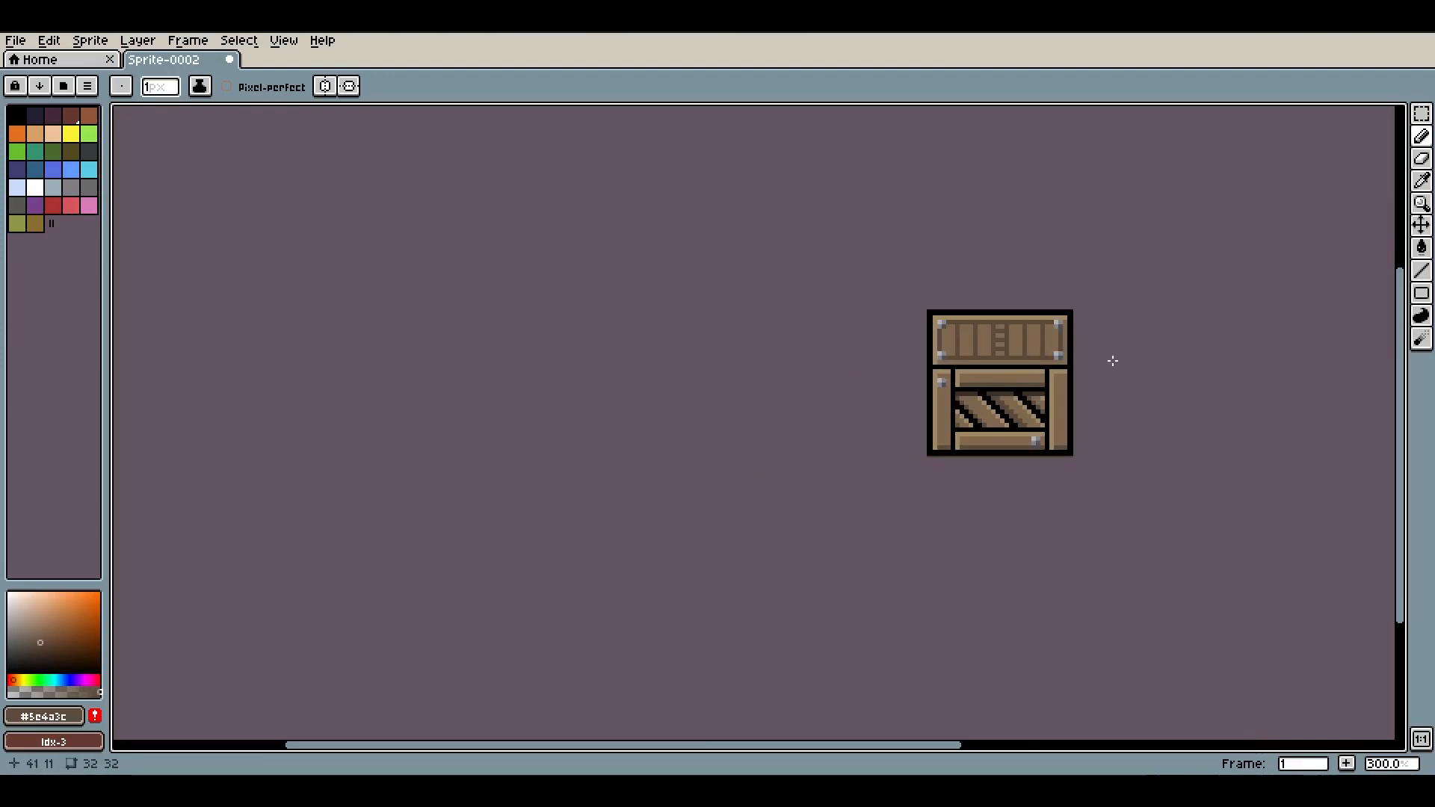
scroll(1111, 359, "up", 3)
scroll(991, 345, "up", 4)
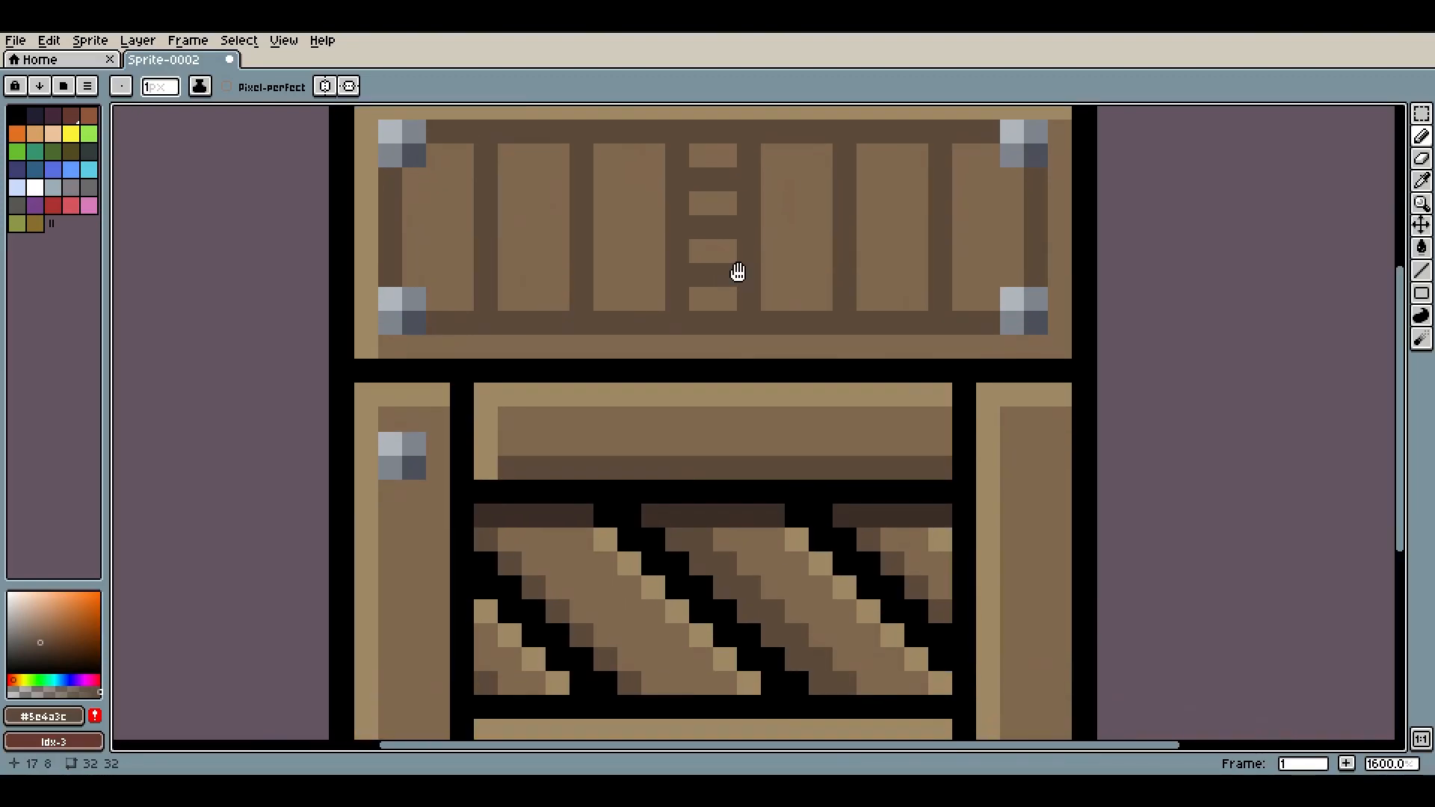
key("i")
left_click(553, 497)
key("b")
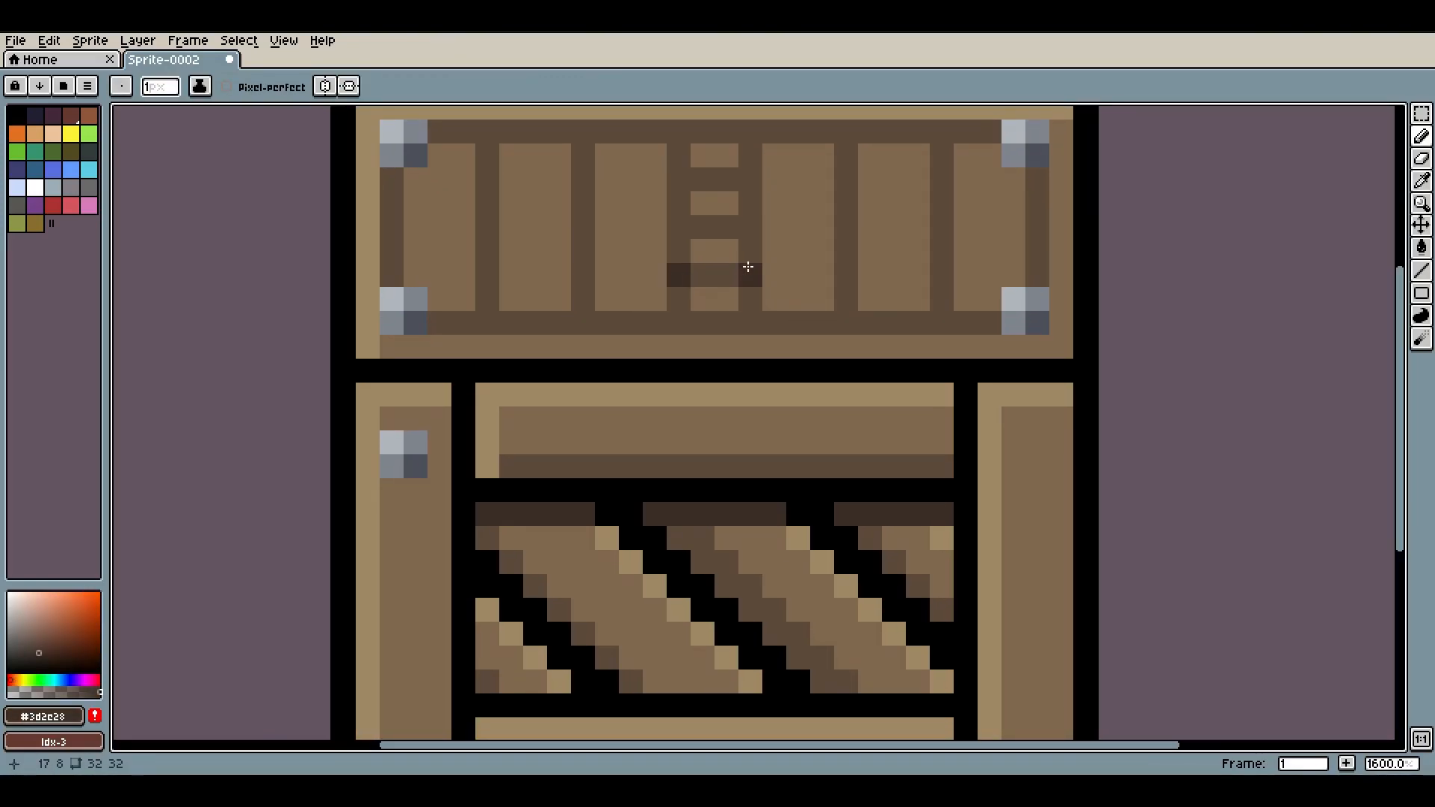
left_click(747, 227)
left_click(680, 226)
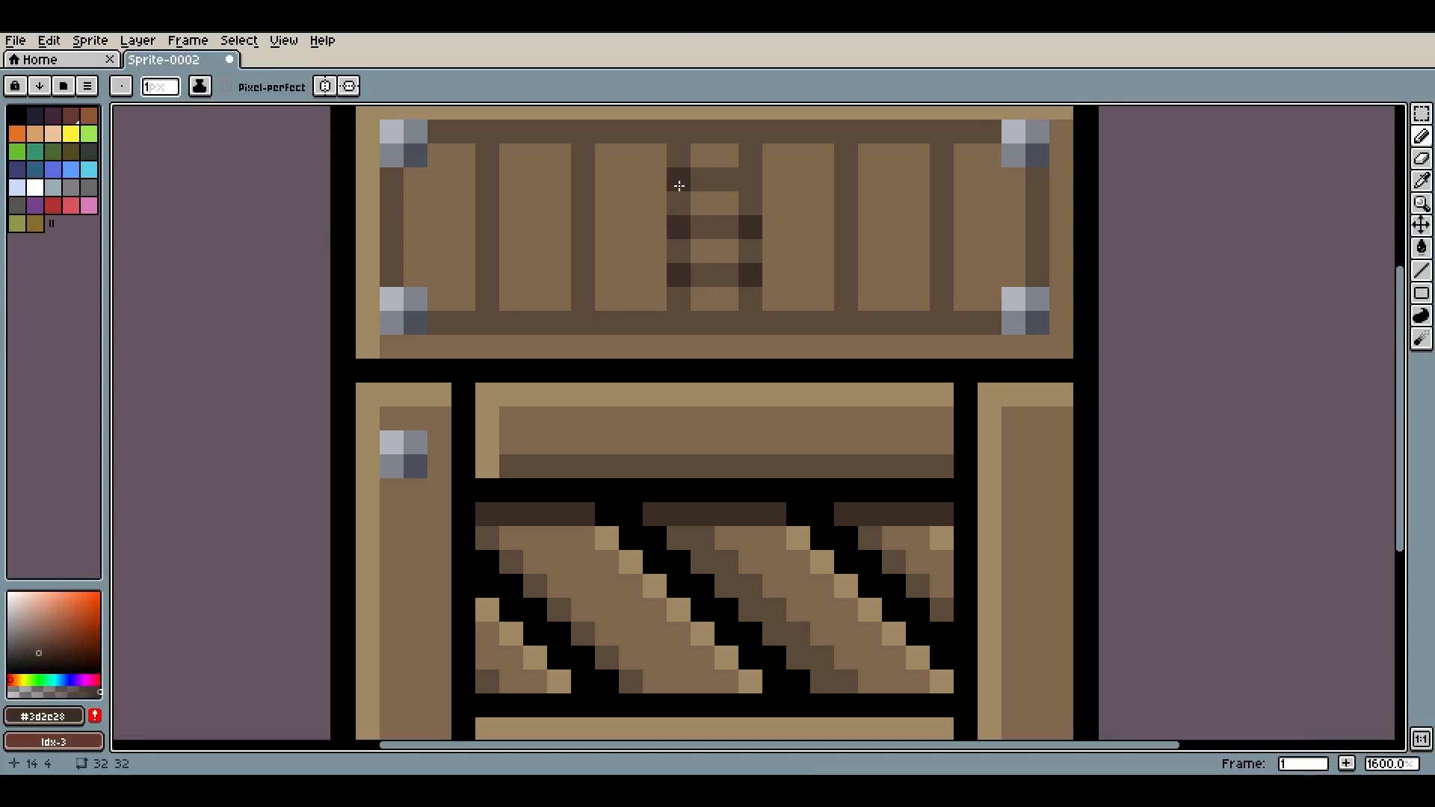
left_click(674, 136)
left_click(677, 326)
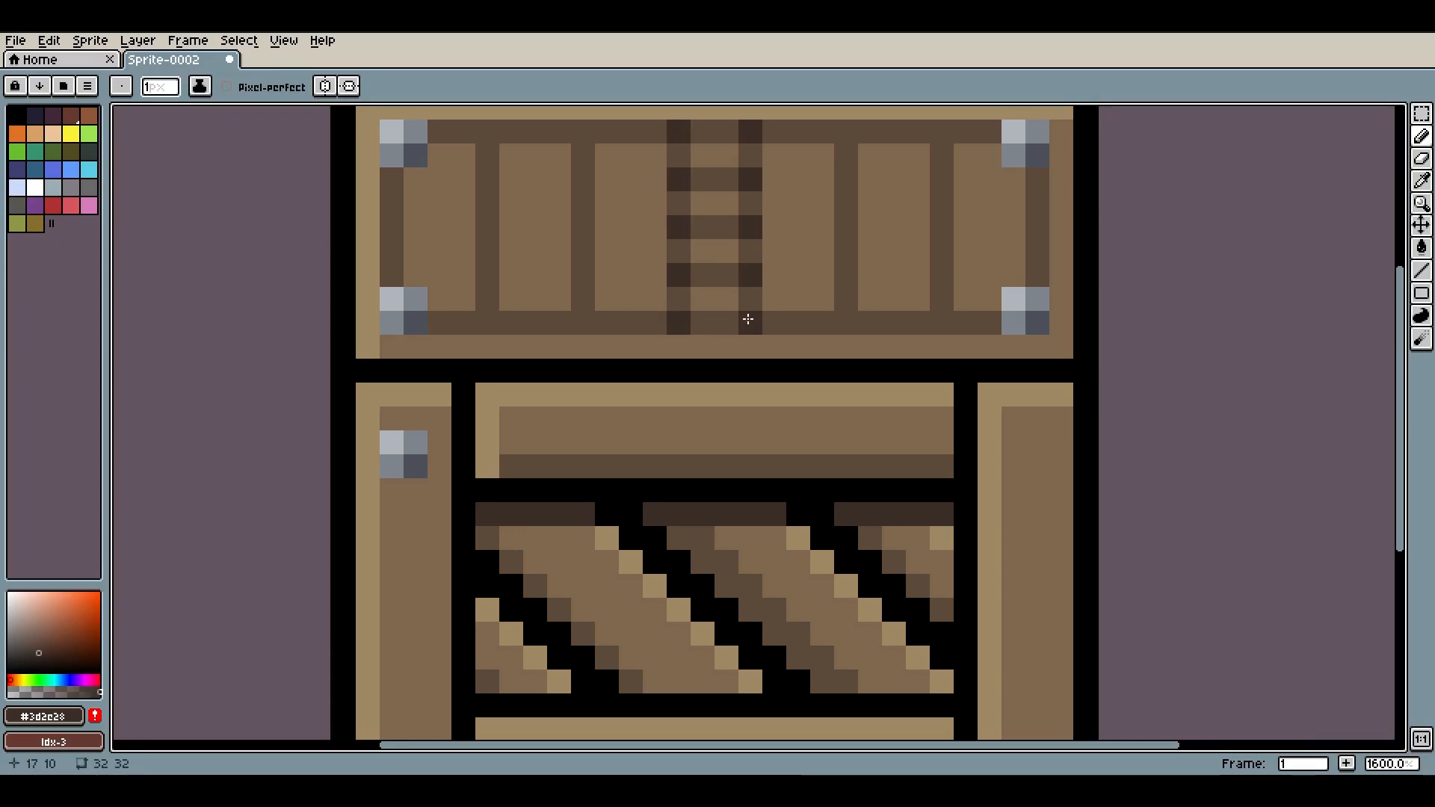
left_click(941, 132)
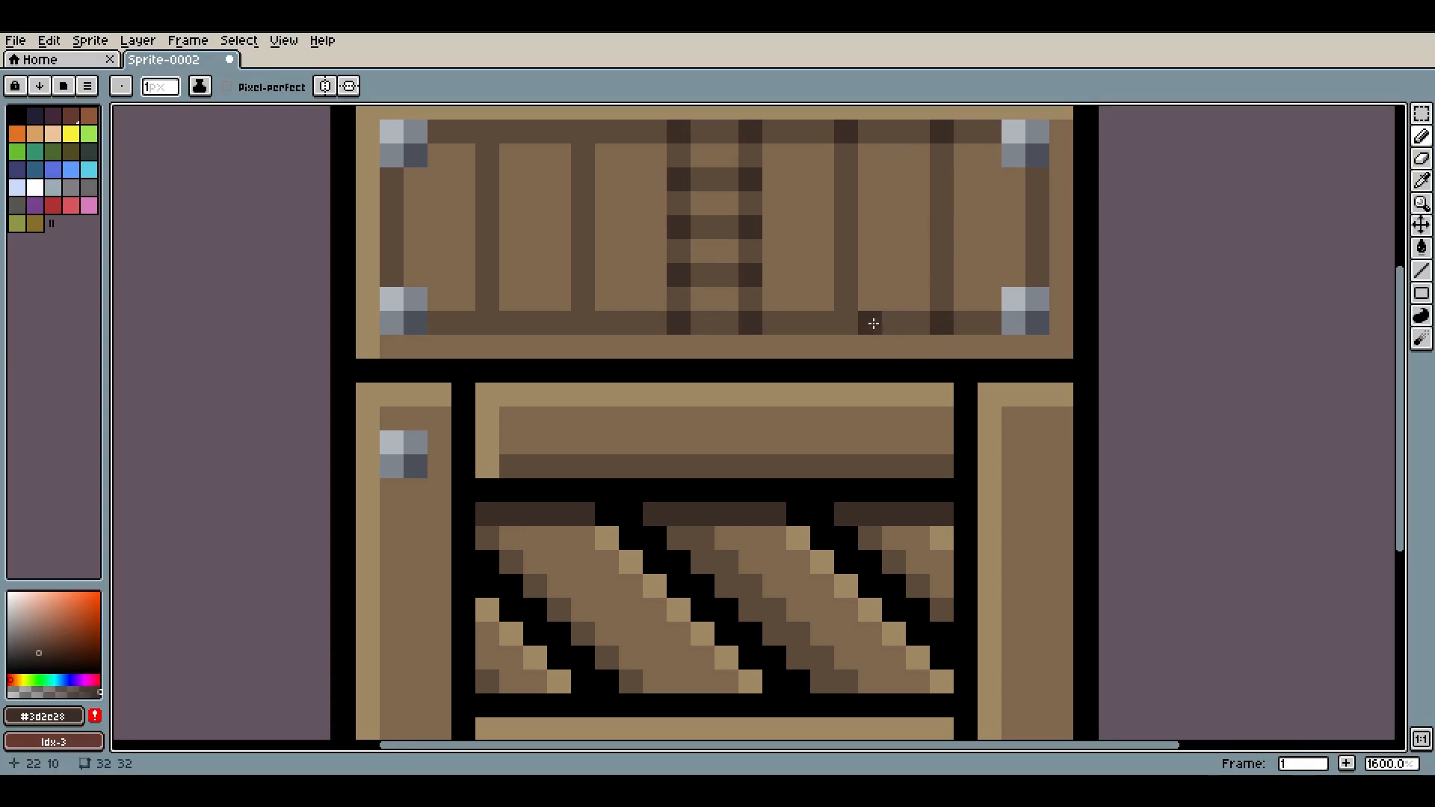
left_click(853, 323)
Paint #79614b wood-grain streaks along the side posts, bottom plank and diagonal braces
scroll(810, 469, "up", 4)
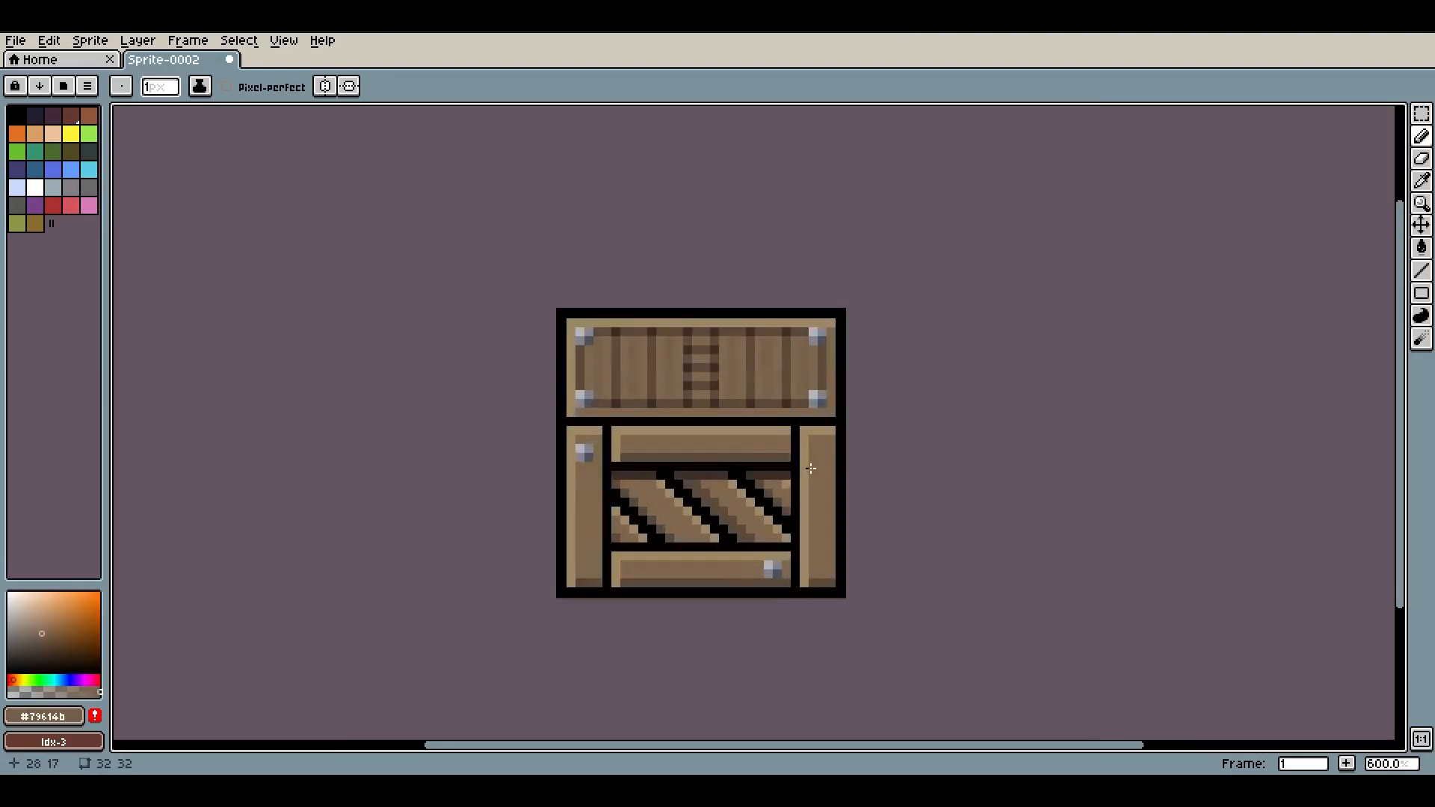
mouse_move(826, 410)
left_mouse_down()
mouse_move(826, 273)
mouse_move(845, 456)
mouse_move(835, 543)
left_mouse_up()
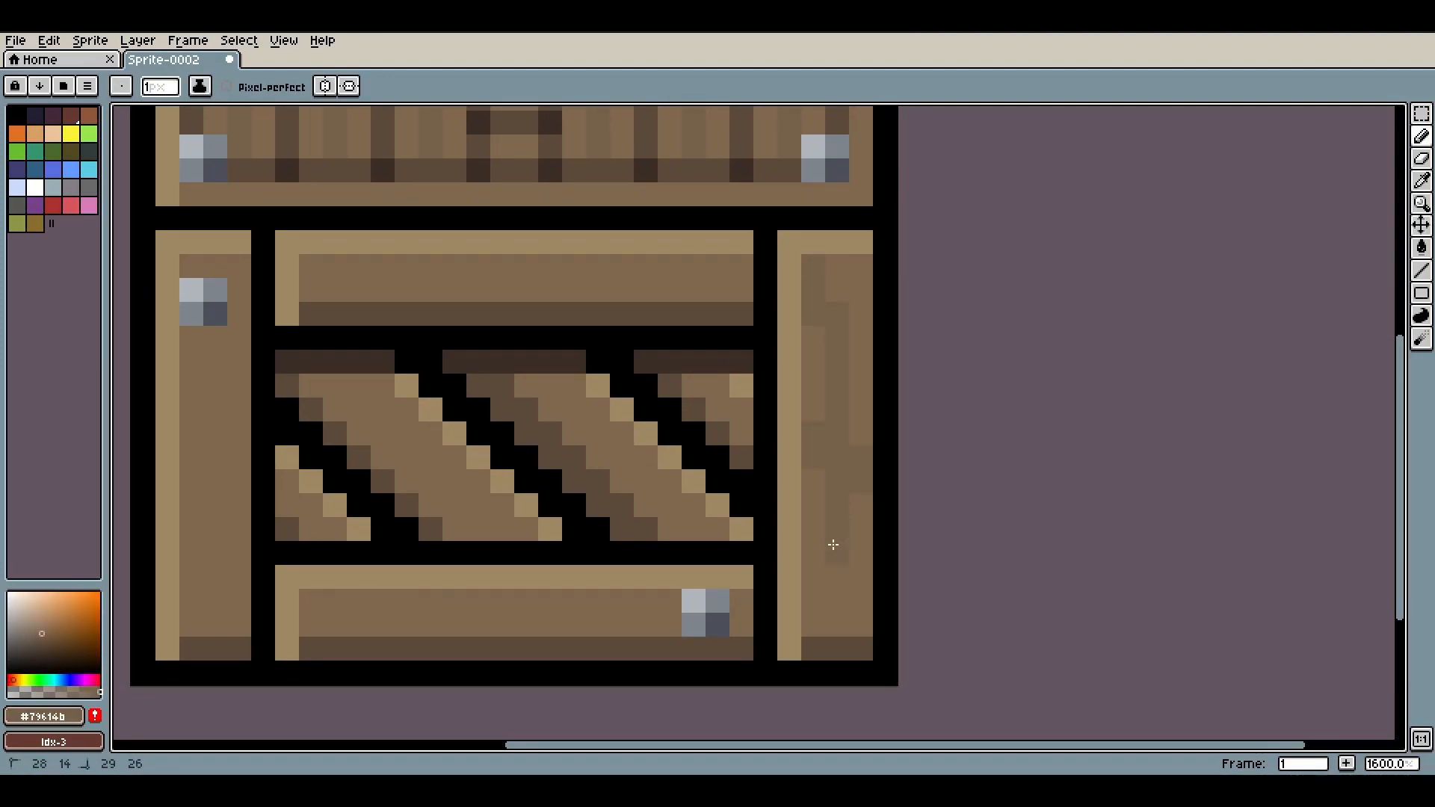
left_click_drag(586, 485, 781, 464)
mouse_move(516, 598)
left_mouse_down()
mouse_move(711, 593)
mouse_move(720, 579)
mouse_move(838, 591)
left_mouse_up()
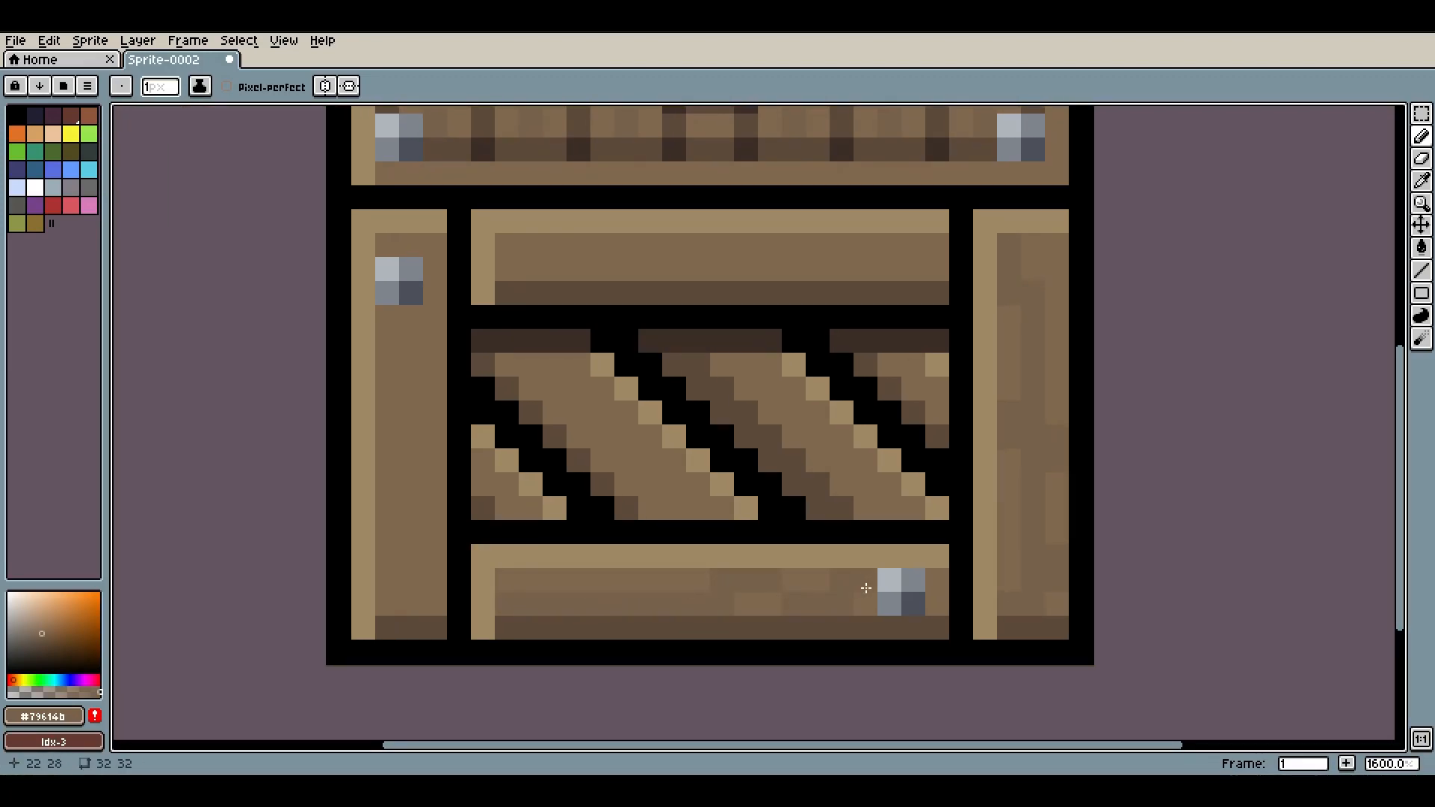
mouse_move(407, 607)
left_mouse_down()
mouse_move(423, 523)
mouse_move(443, 358)
mouse_move(397, 321)
mouse_move(428, 306)
mouse_move(433, 251)
left_mouse_up()
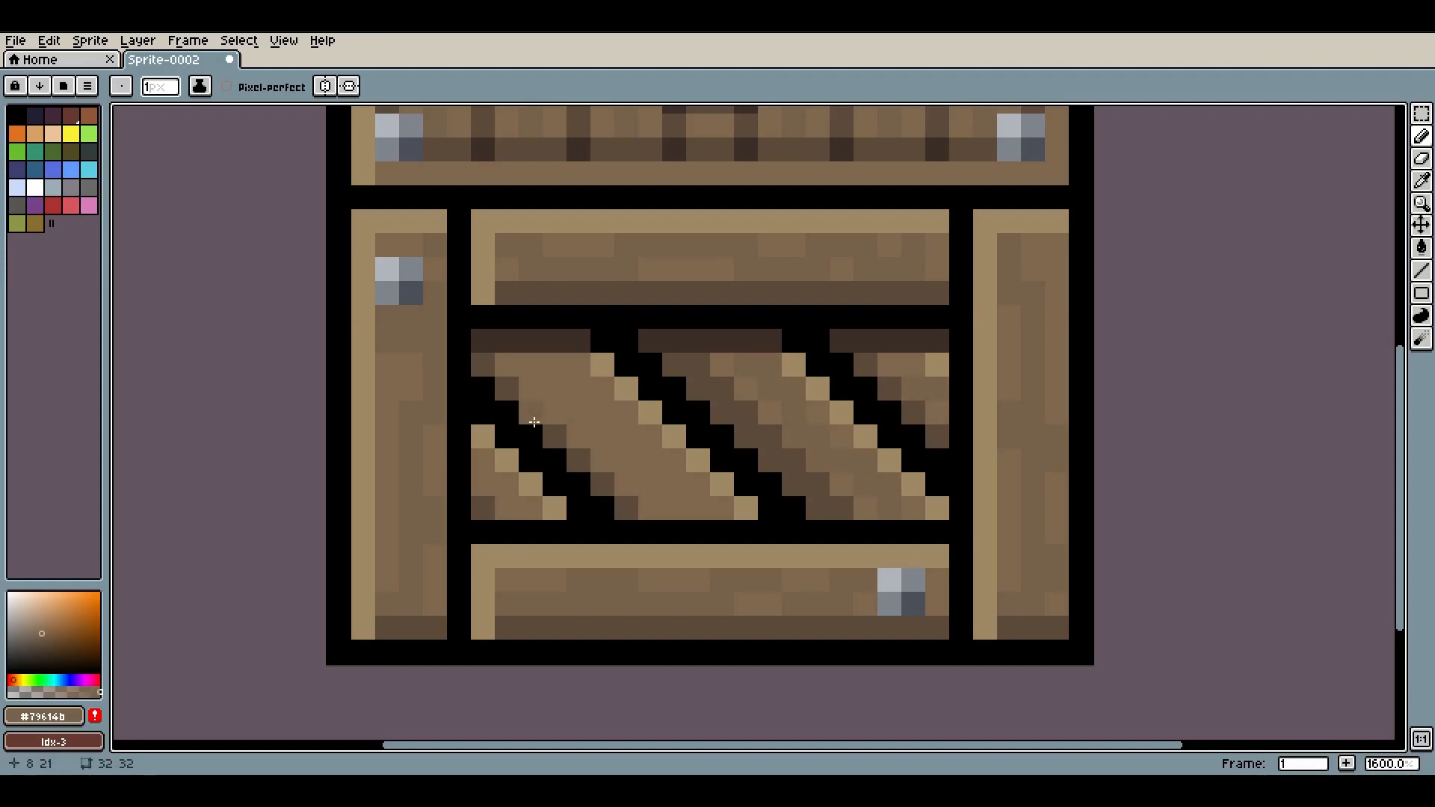
left_click(696, 461)
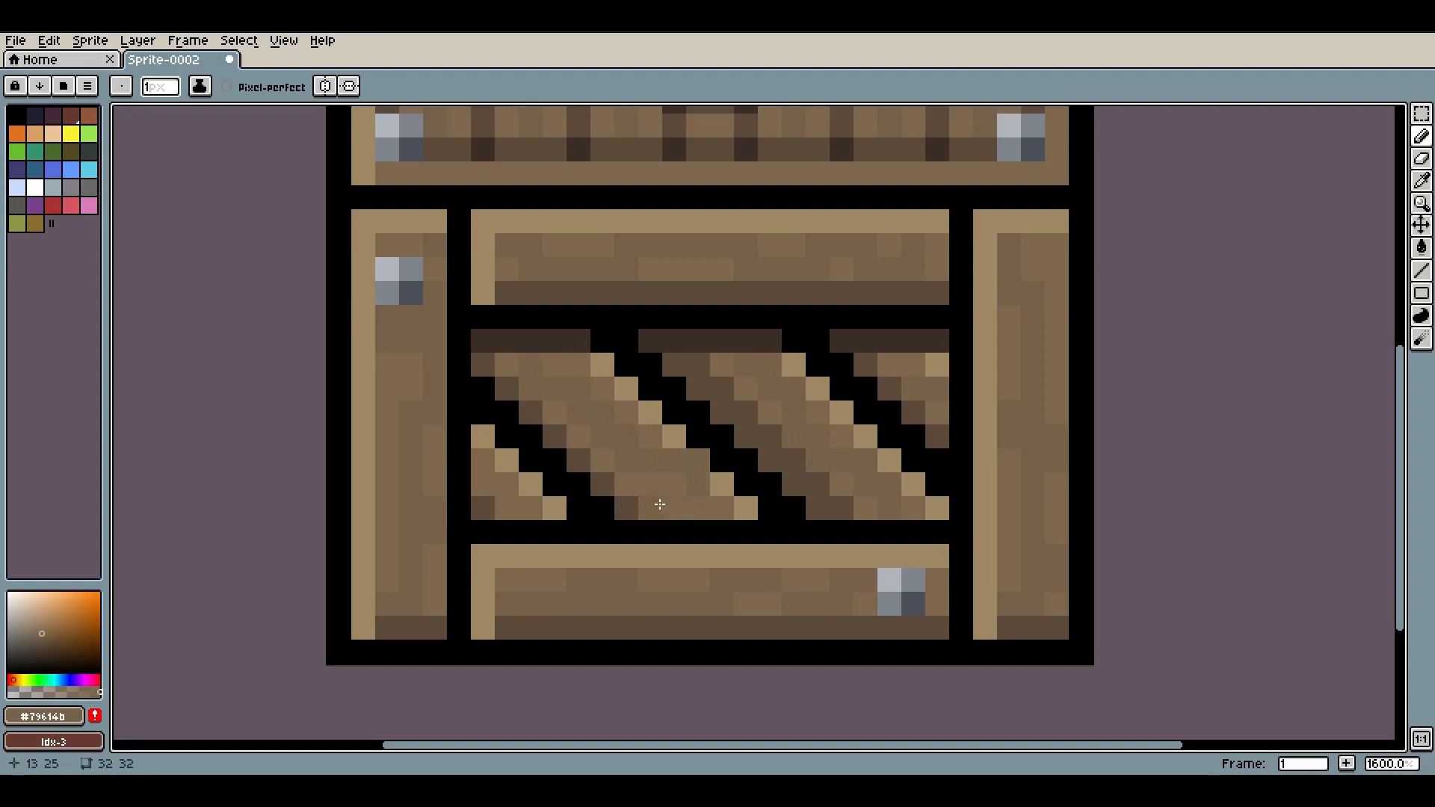
left_click(722, 484, "alt")
Use Replace Color to change the black #000000 outline into a very dark brown #241c17
scroll(695, 459, "down", 6)
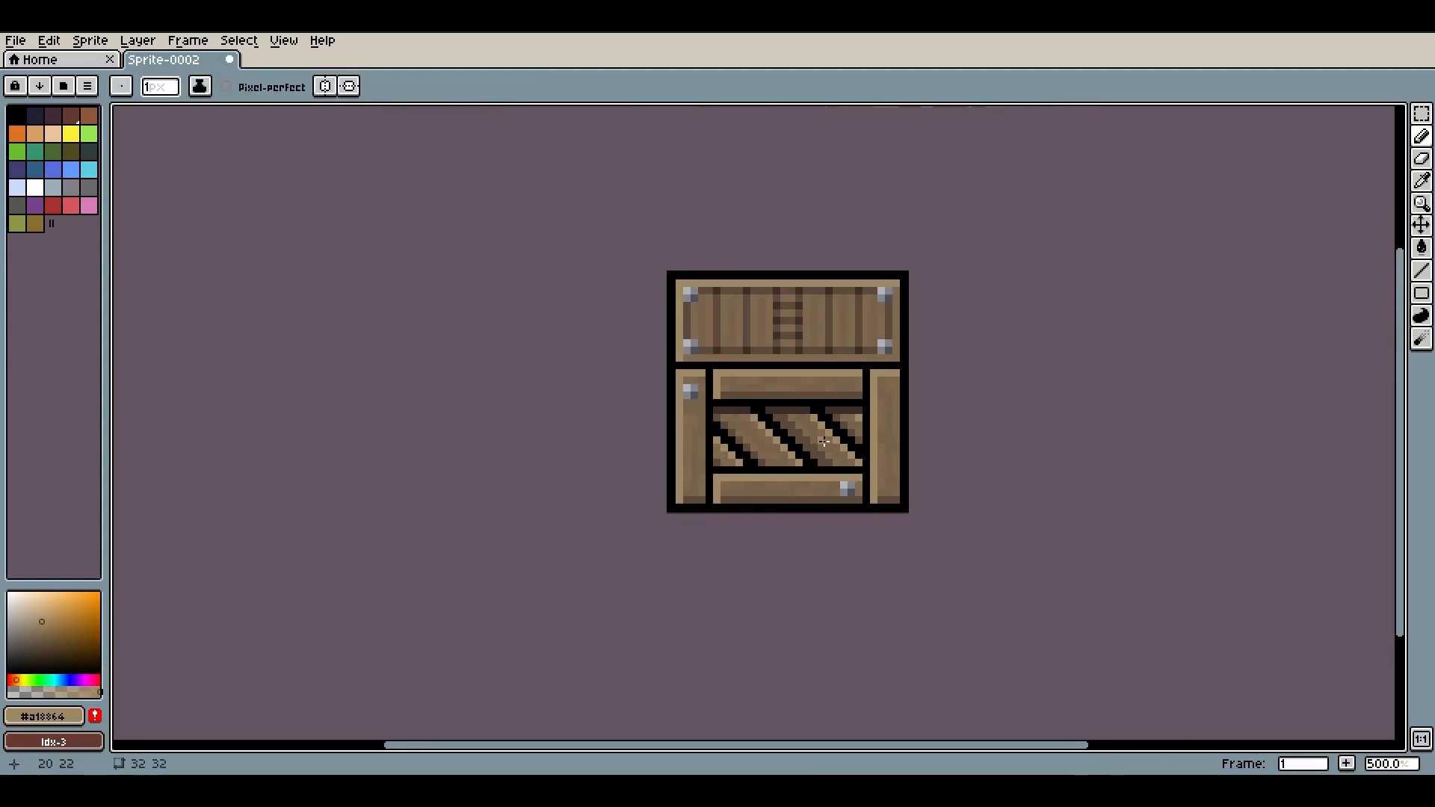
scroll(873, 437, "up", 3)
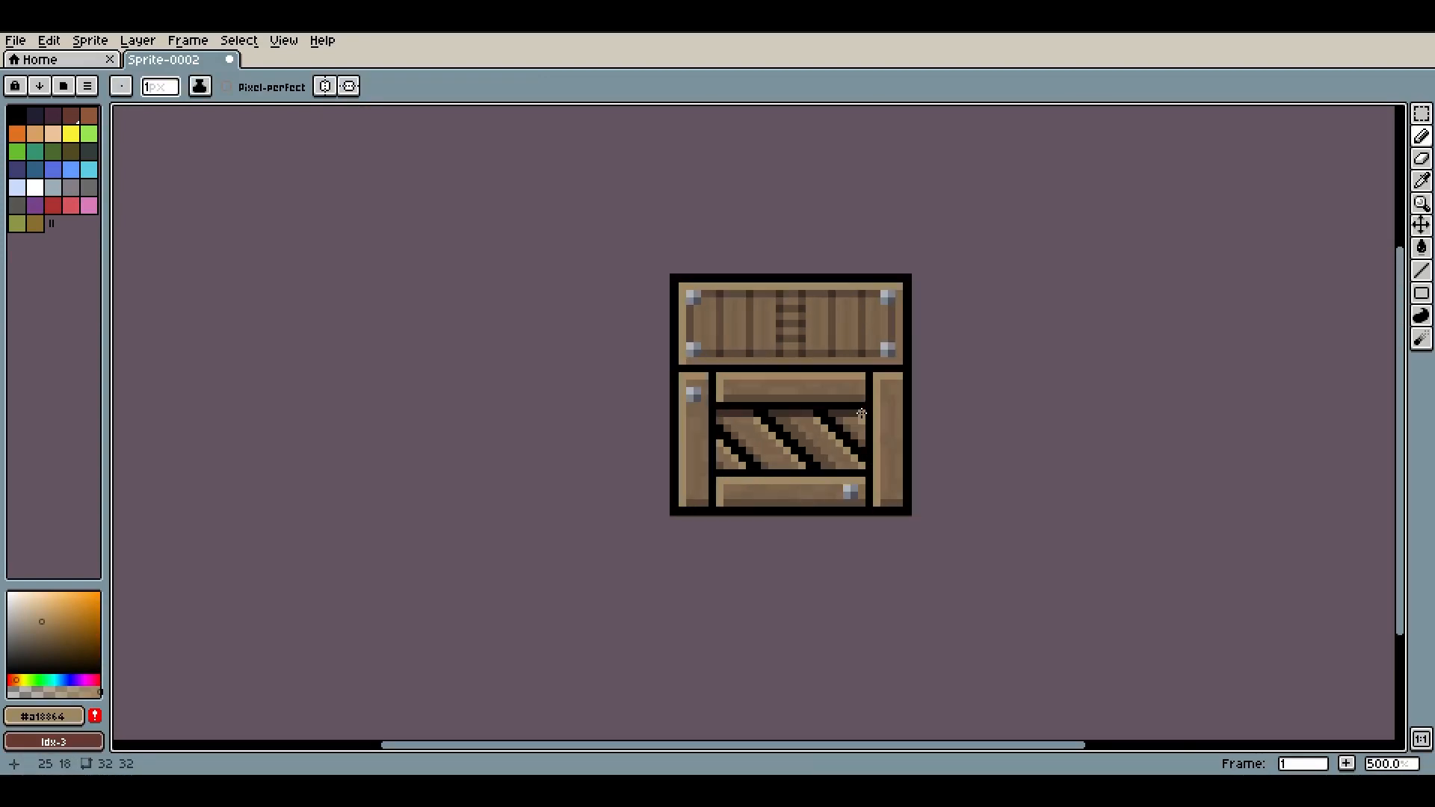
scroll(769, 337, "up", 2)
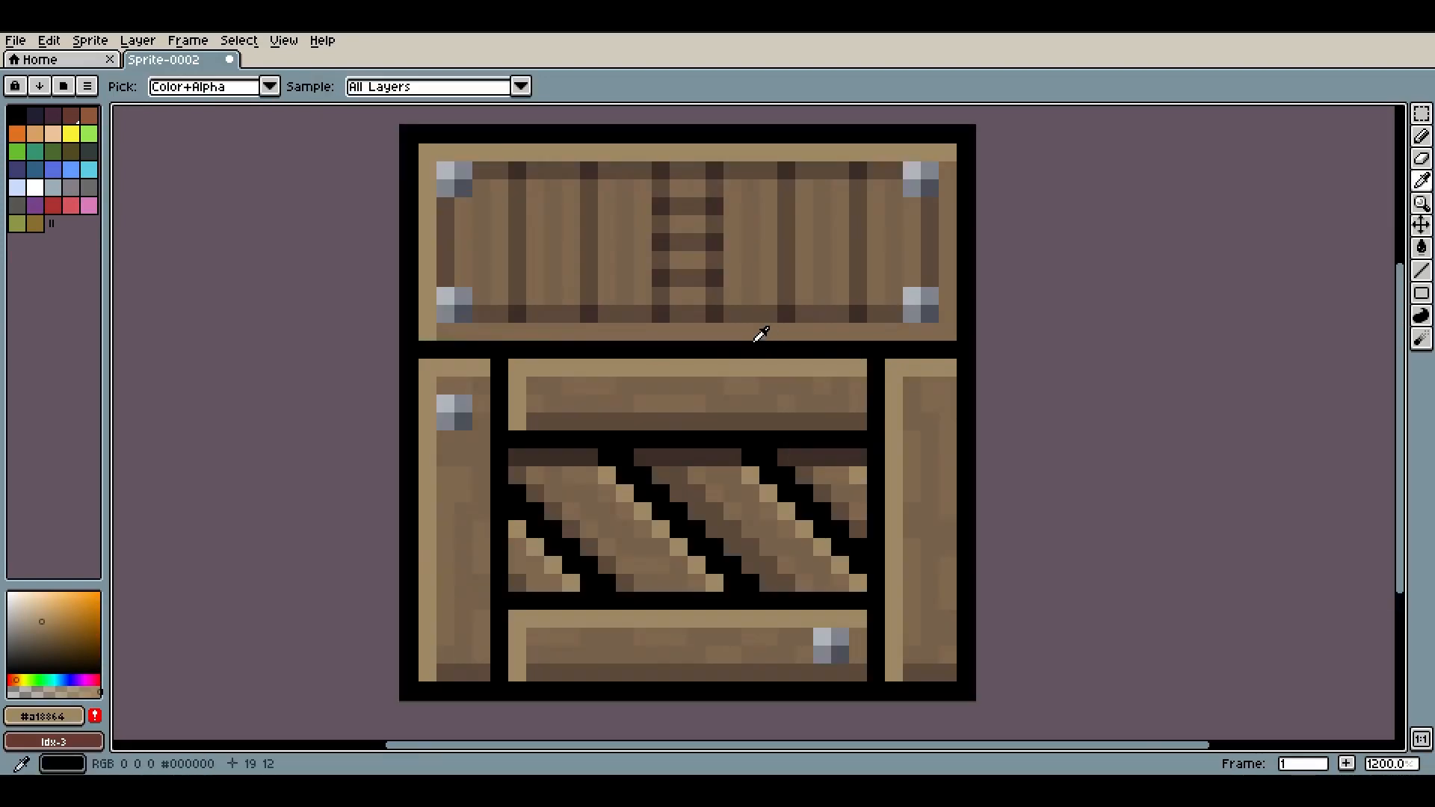
key("alt+e")
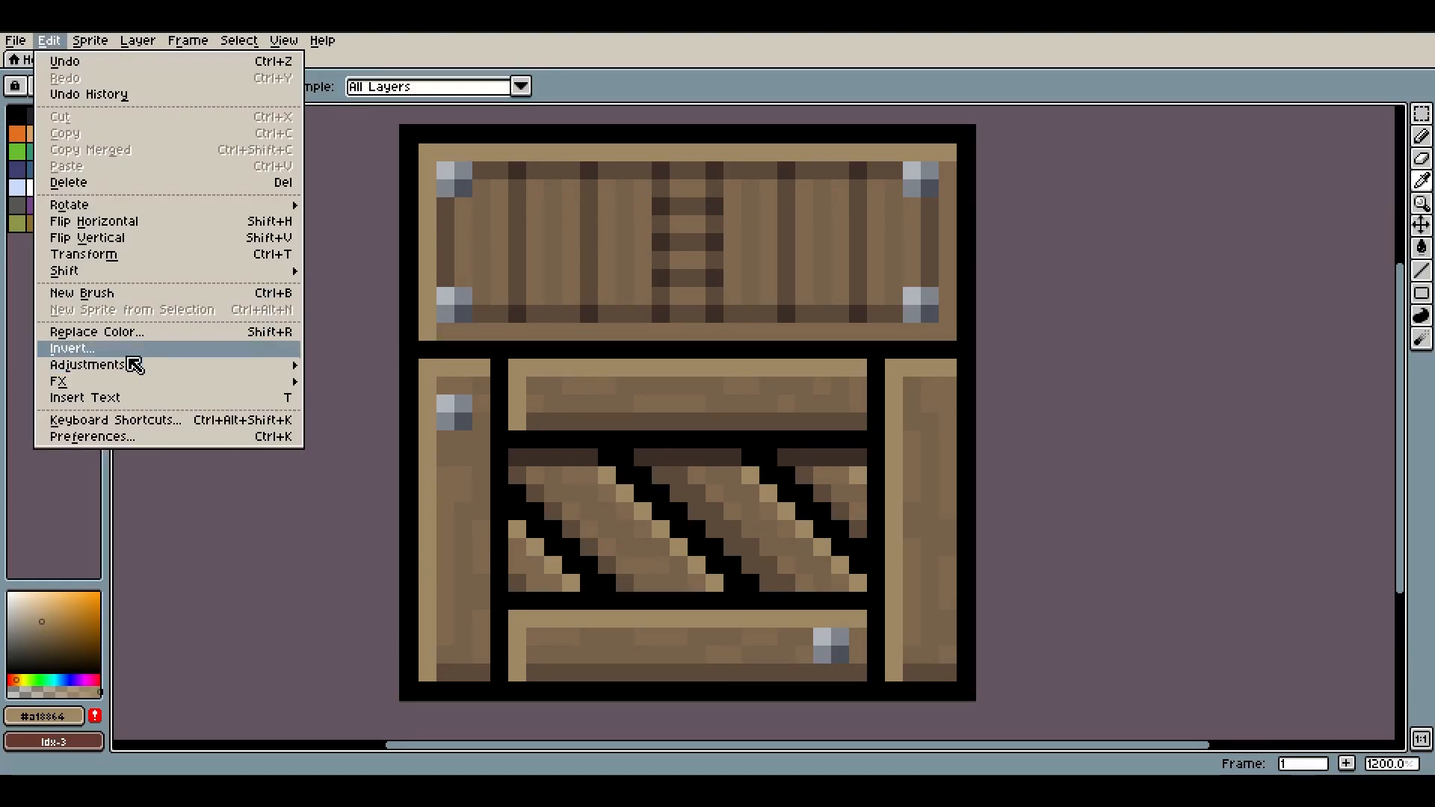
left_click(138, 331)
left_click_drag(671, 373, 542, 341)
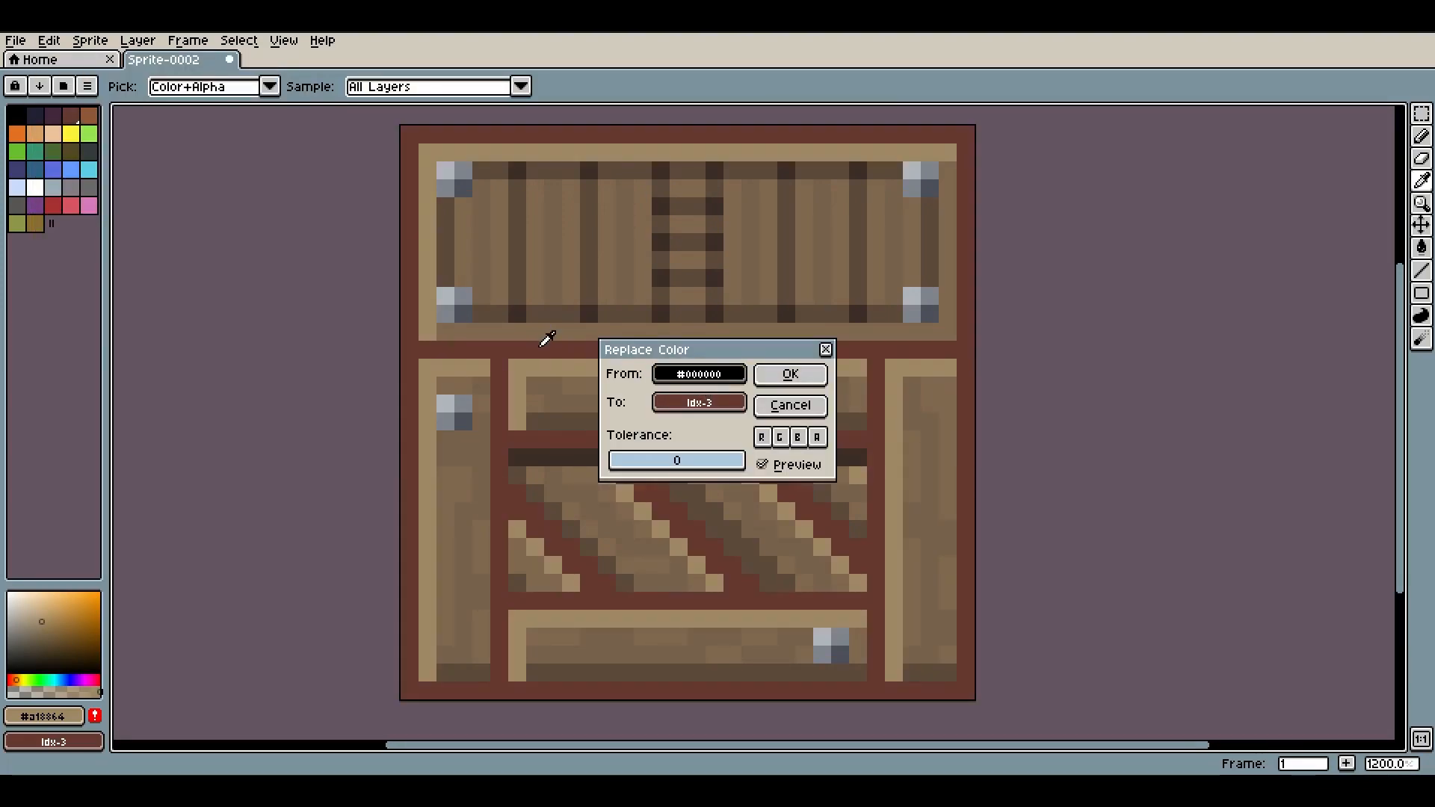
left_click_drag(683, 404, 511, 345)
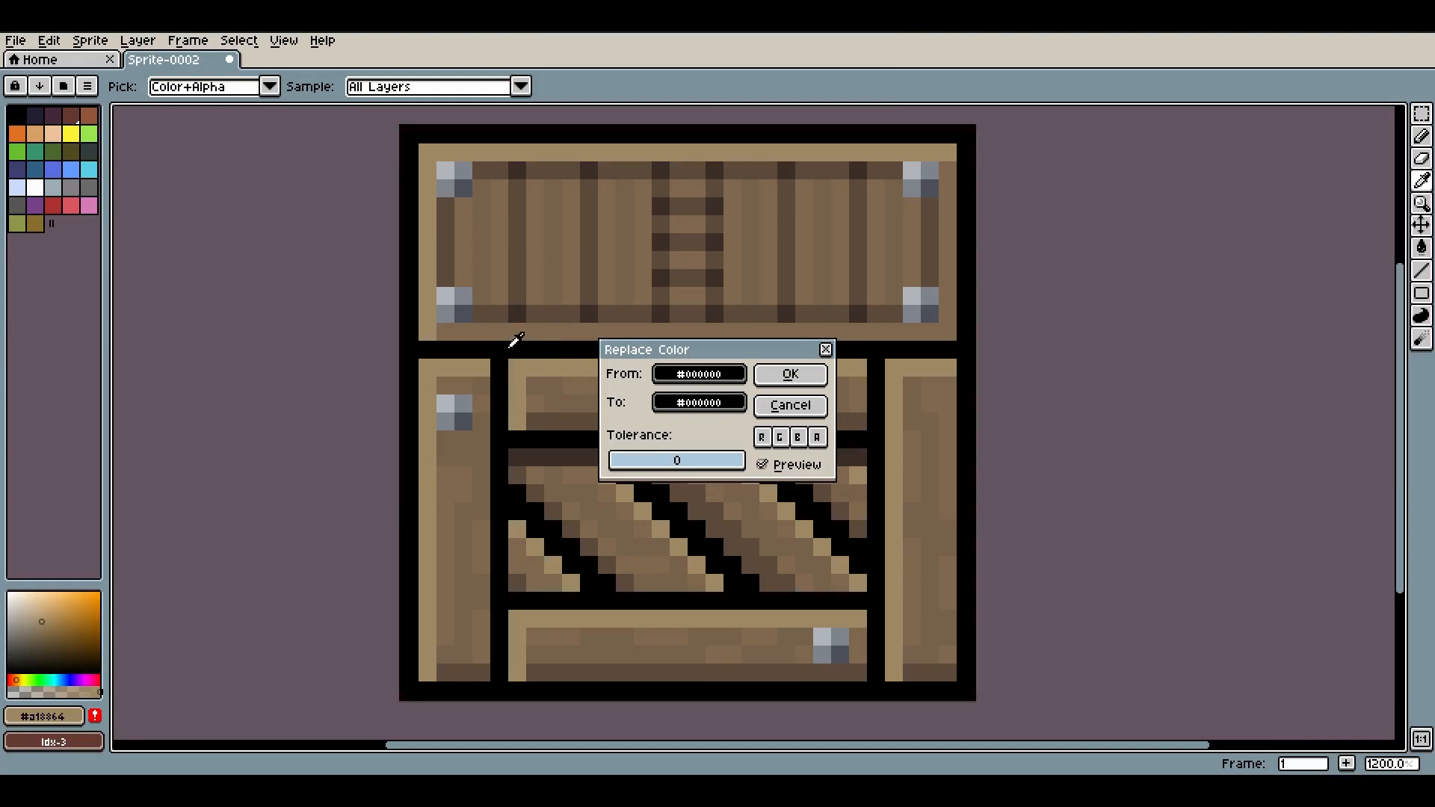
left_click(708, 404)
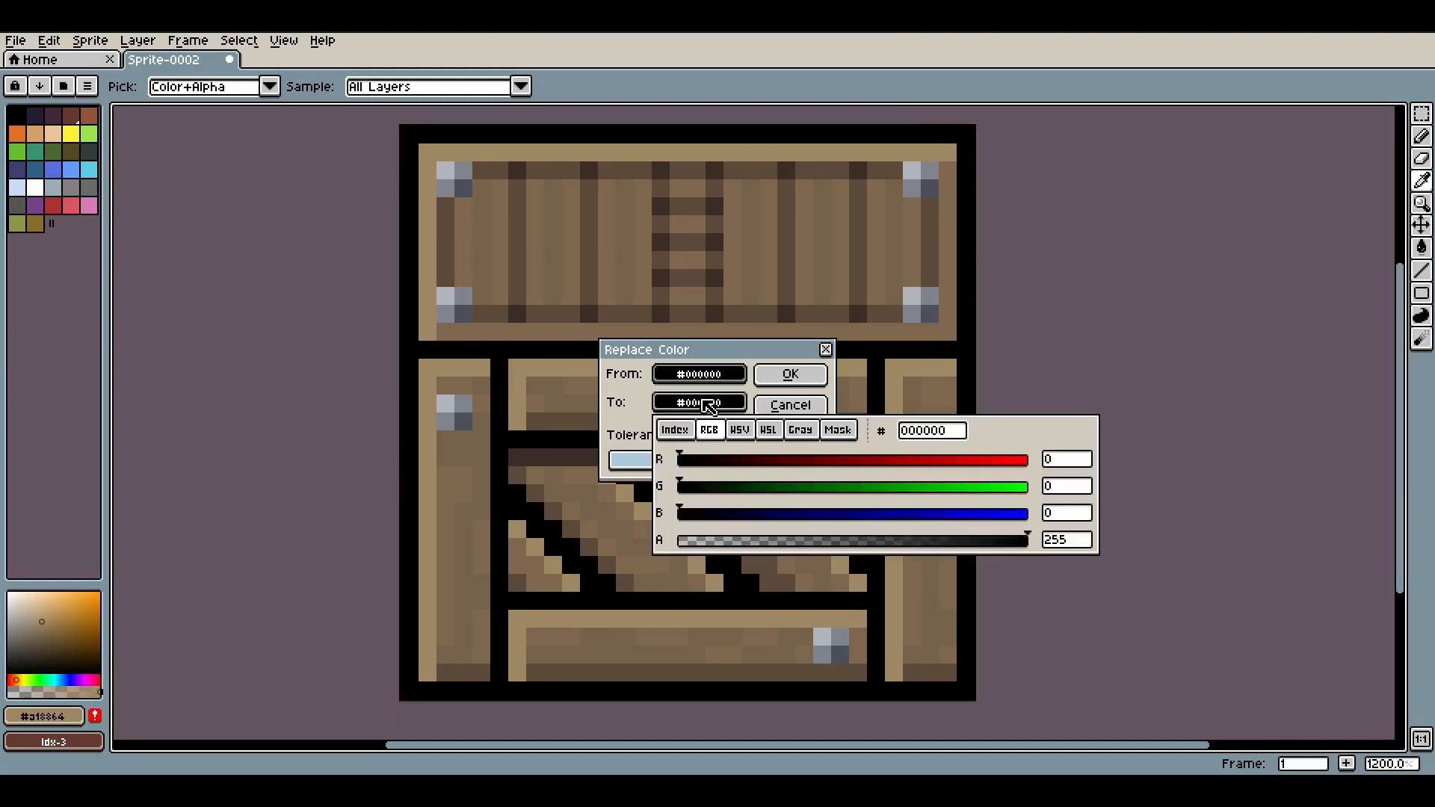
left_click(740, 429)
left_click_drag(716, 516, 820, 495)
left_click_drag(698, 461, 703, 461)
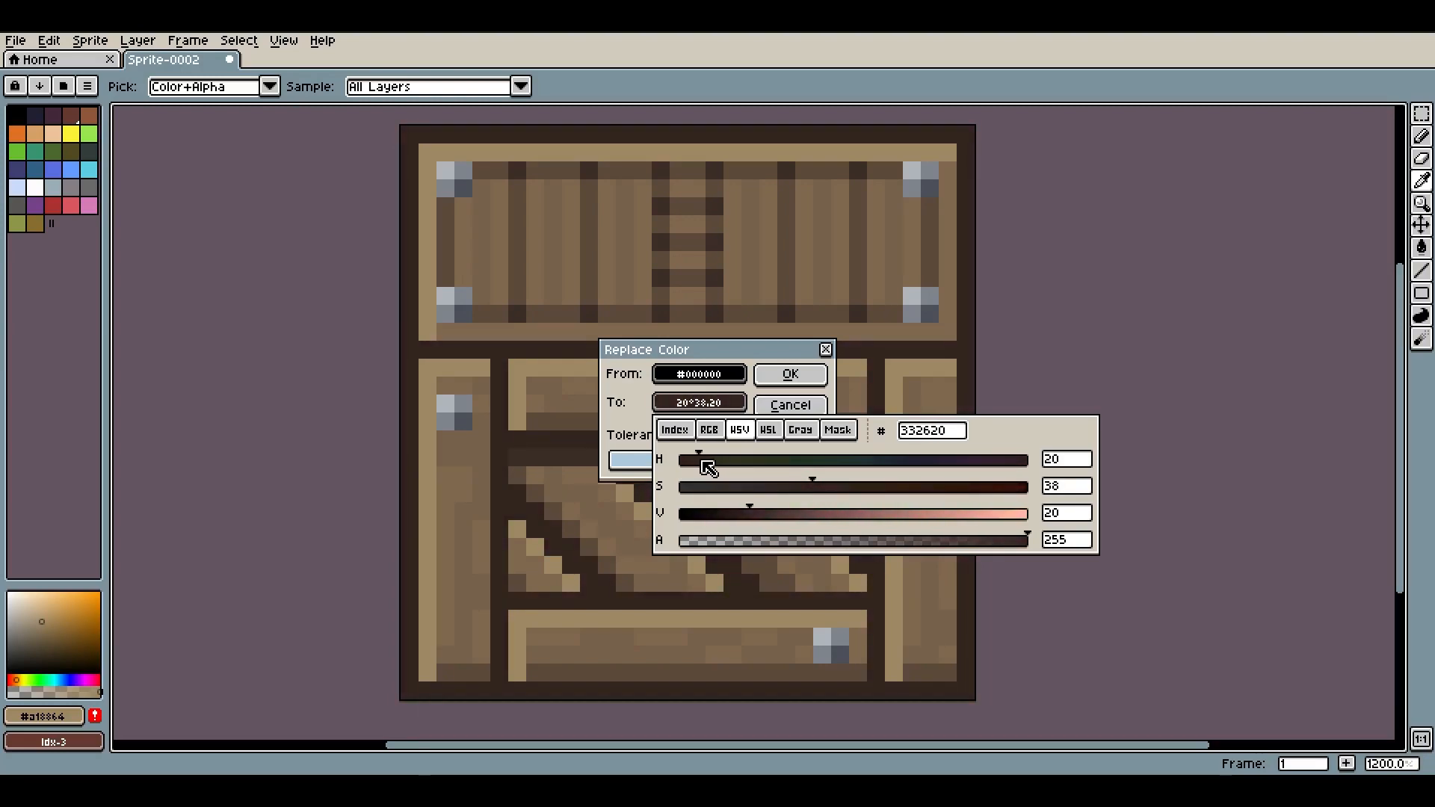
left_click_drag(765, 521, 752, 519)
left_click_drag(699, 460, 951, 473)
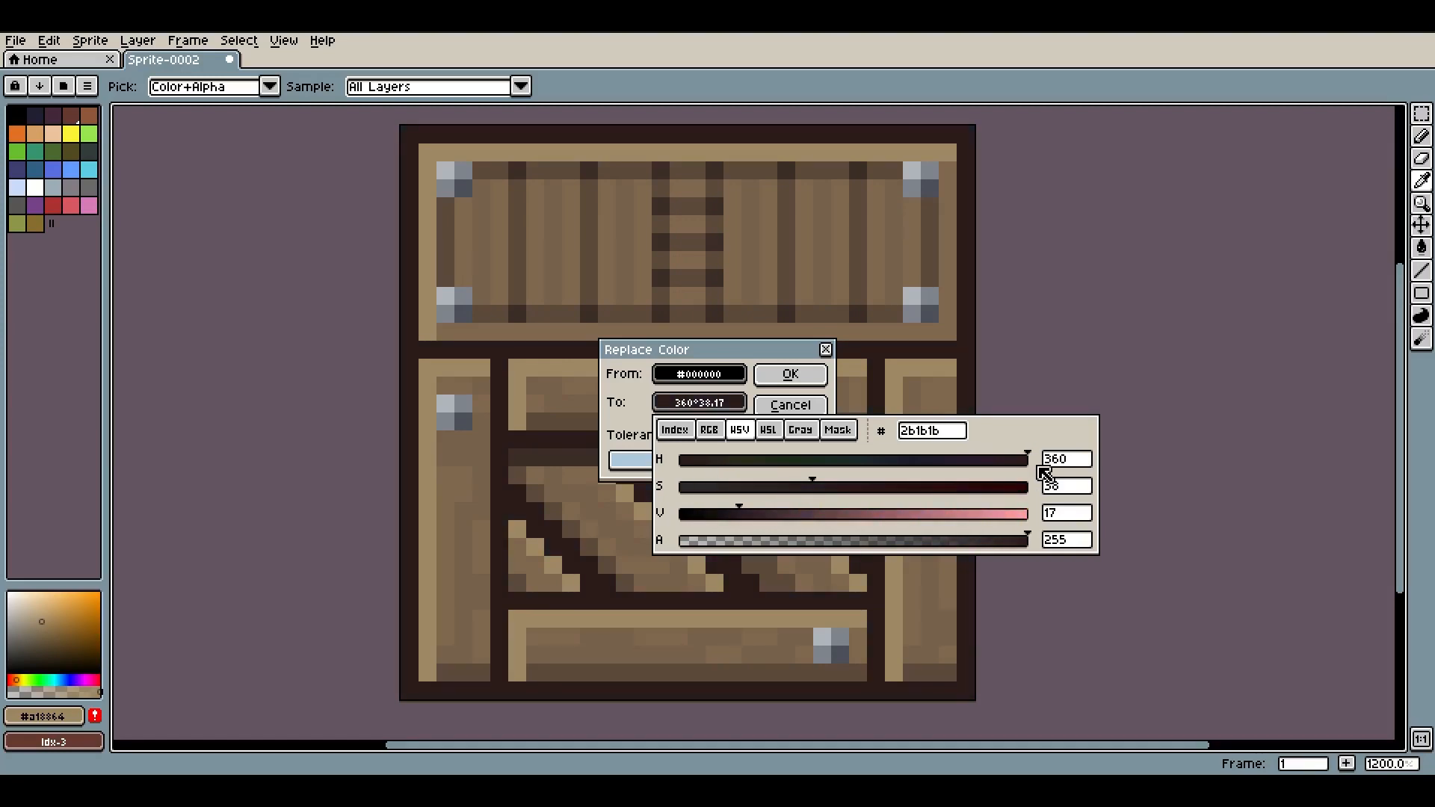
left_click_drag(833, 493, 866, 495)
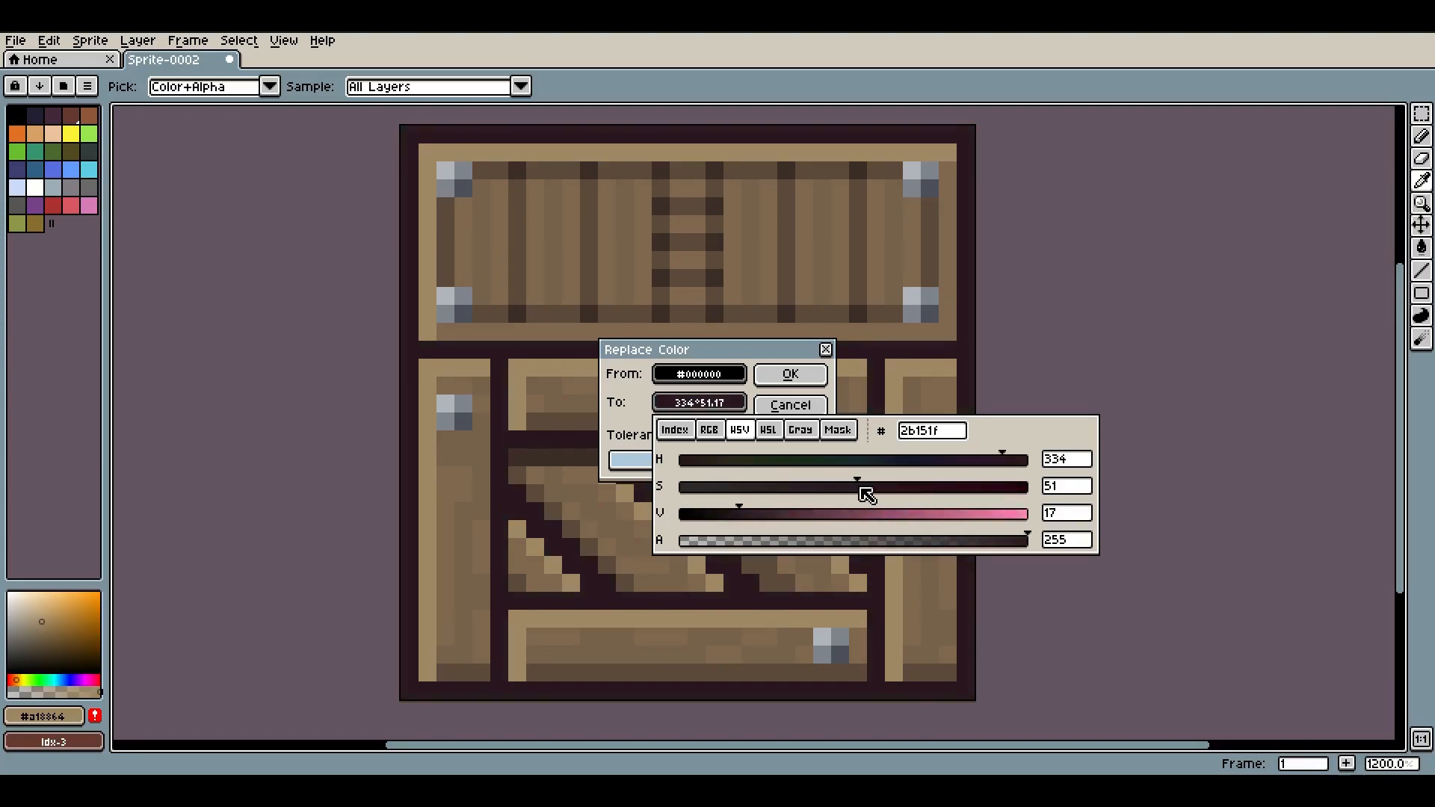
left_click_drag(751, 521, 774, 525)
left_click(833, 487)
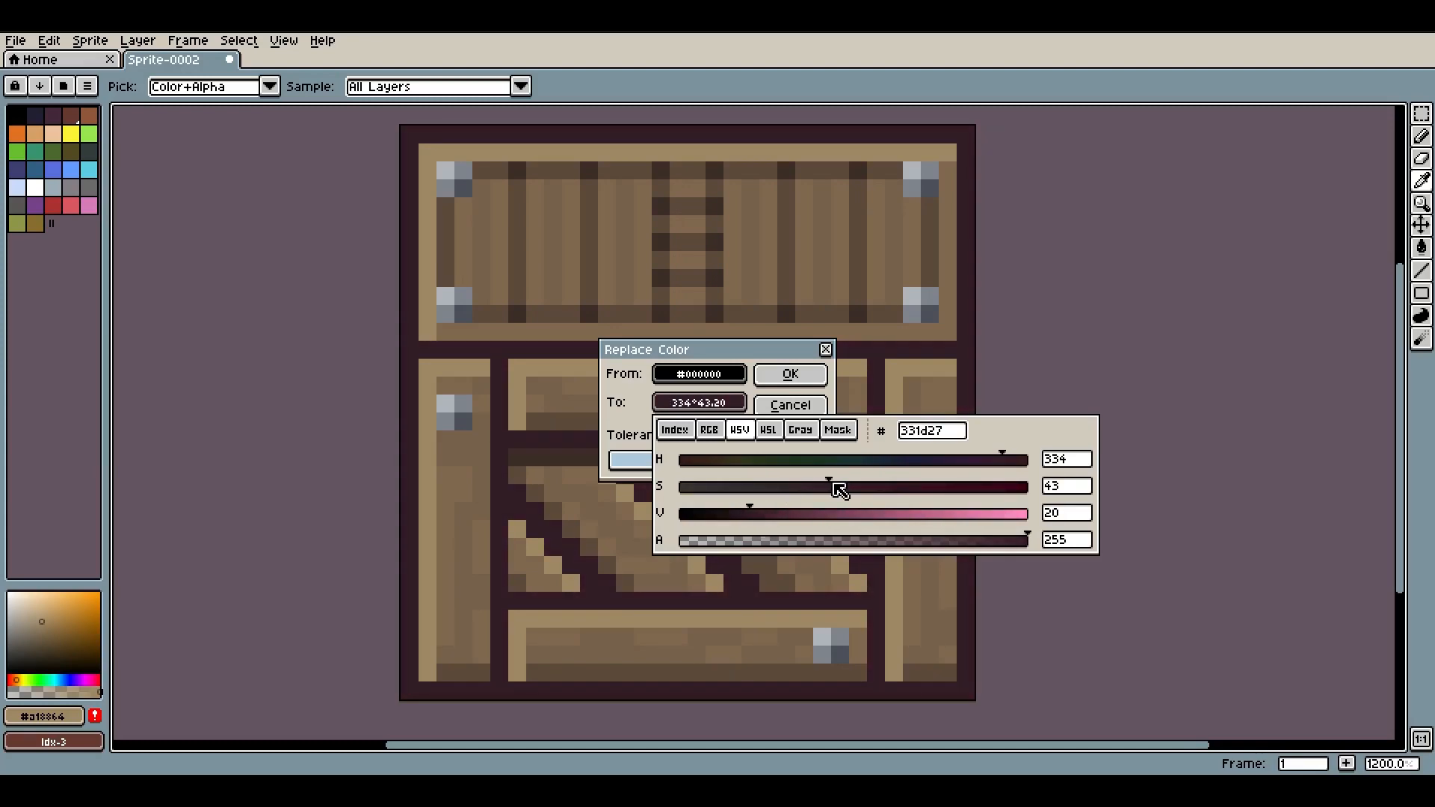
left_click(576, 470)
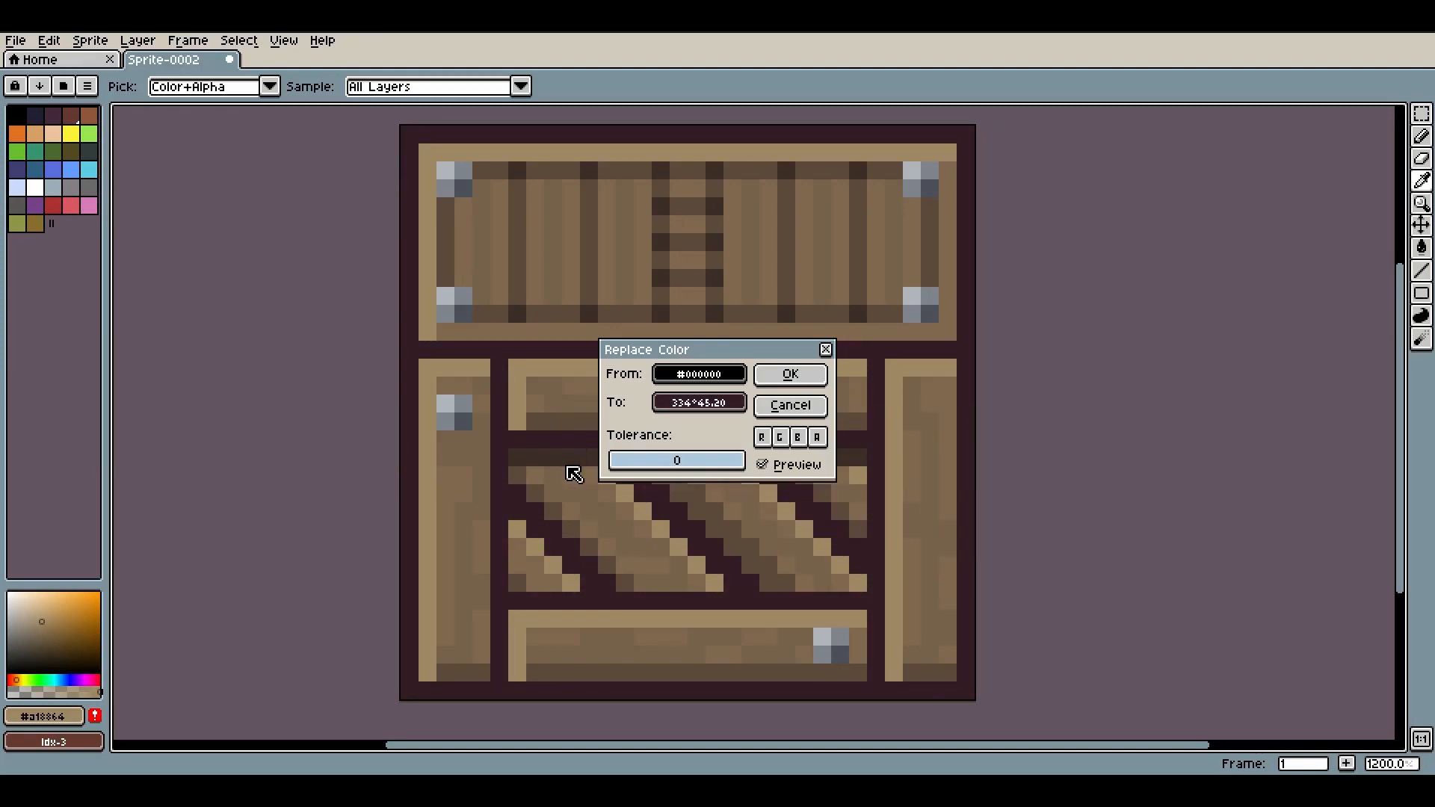
left_click(720, 402)
left_click_drag(859, 461, 806, 494)
left_click(731, 517)
left_click(789, 374)
Undo and redo the color replacement to compare the sprite's outline before and after
scroll(680, 428, "down", 5)
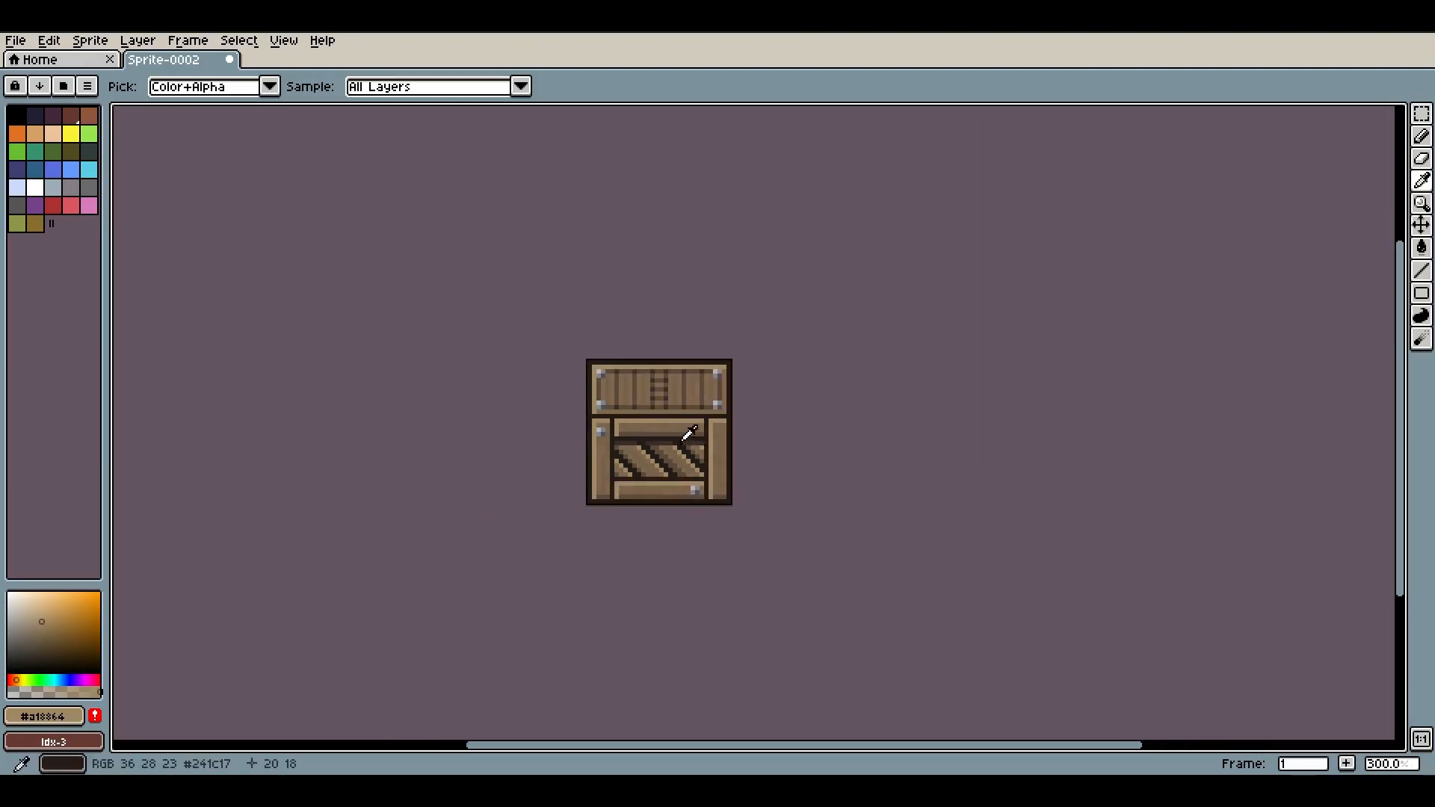
scroll(680, 428, "up", 12)
scroll(838, 423, "down", 3)
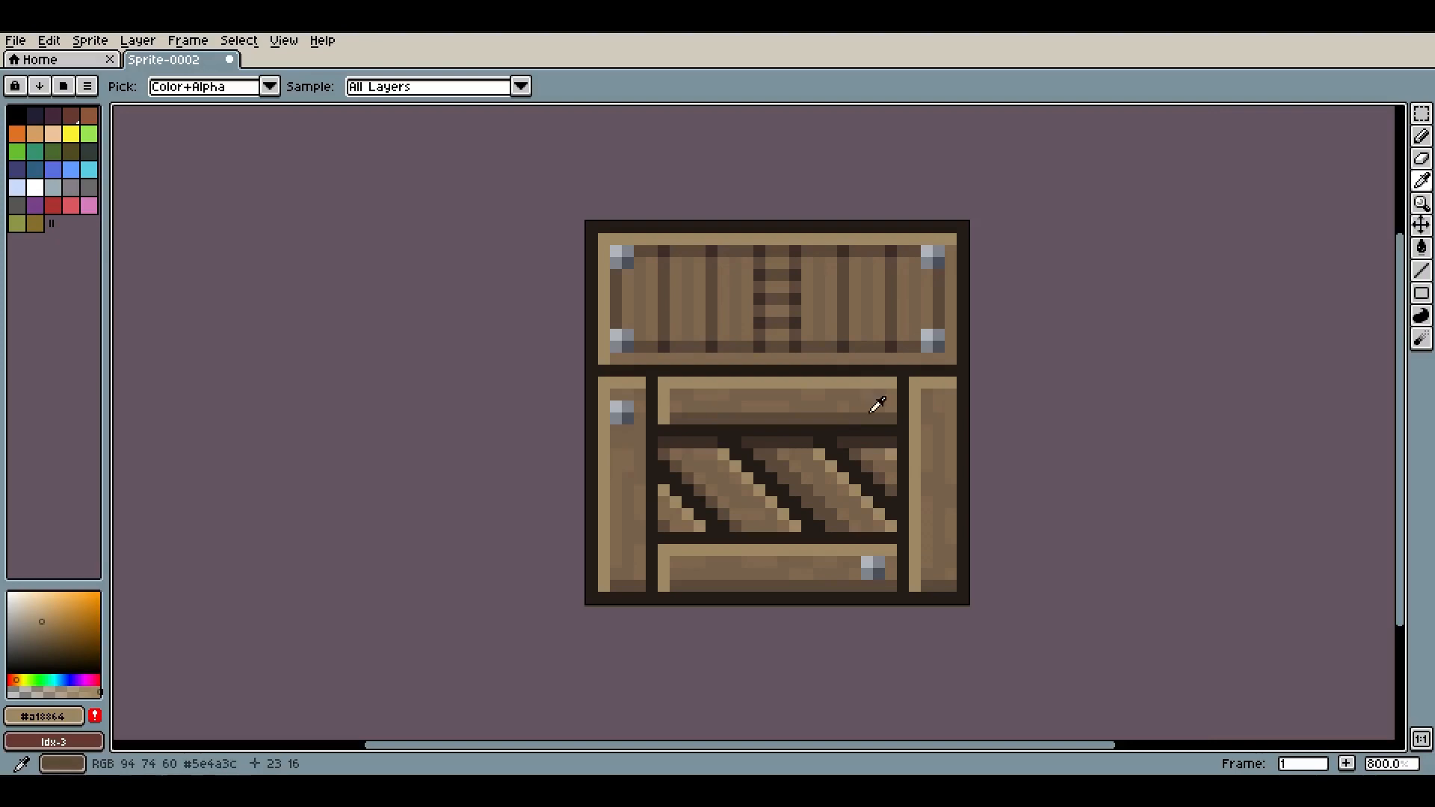
scroll(876, 396, "up", 4)
scroll(874, 416, "down", 10)
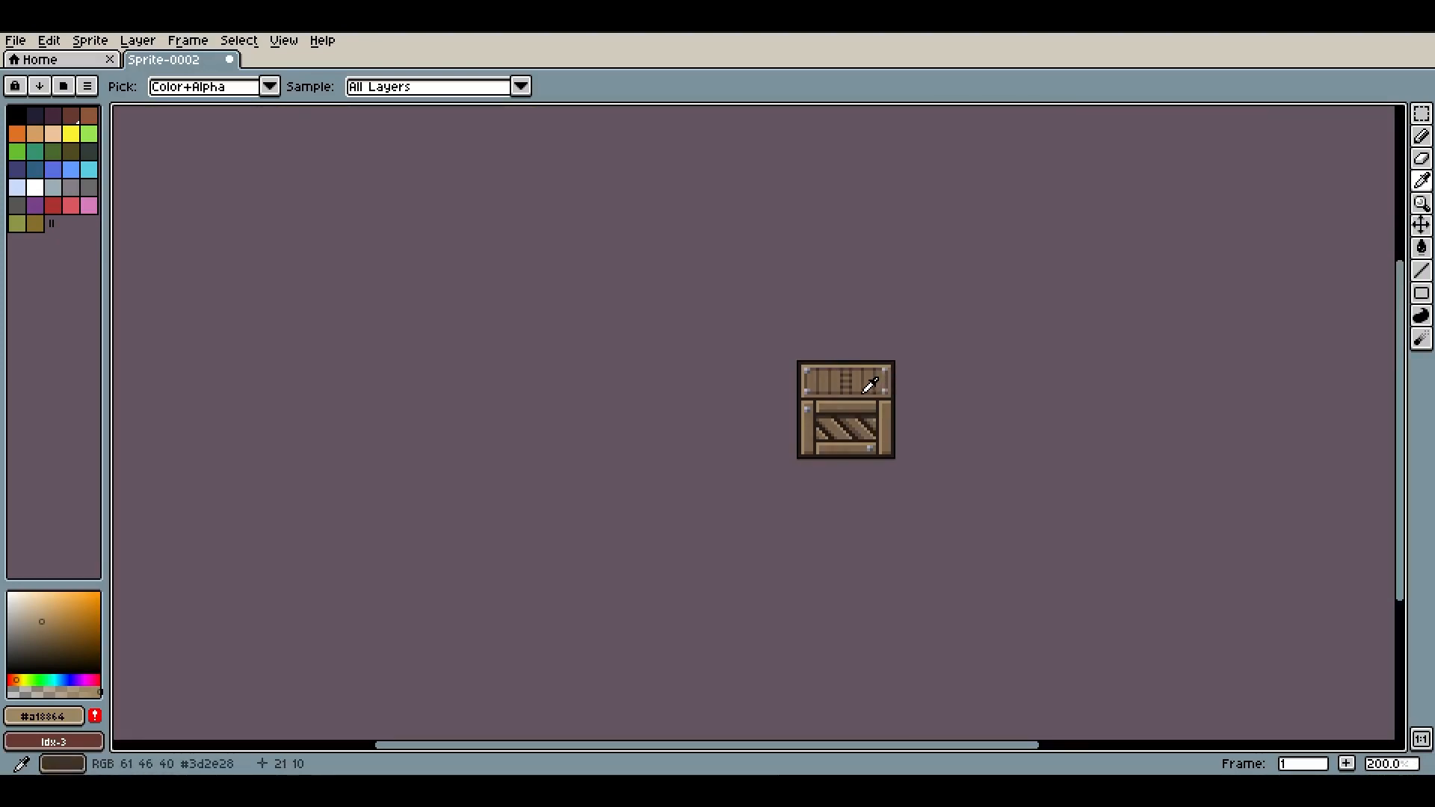
scroll(971, 384, "up", 4)
key("v")
key("ctrl+y")
key("ctrl+z")
key("ctrl+y")
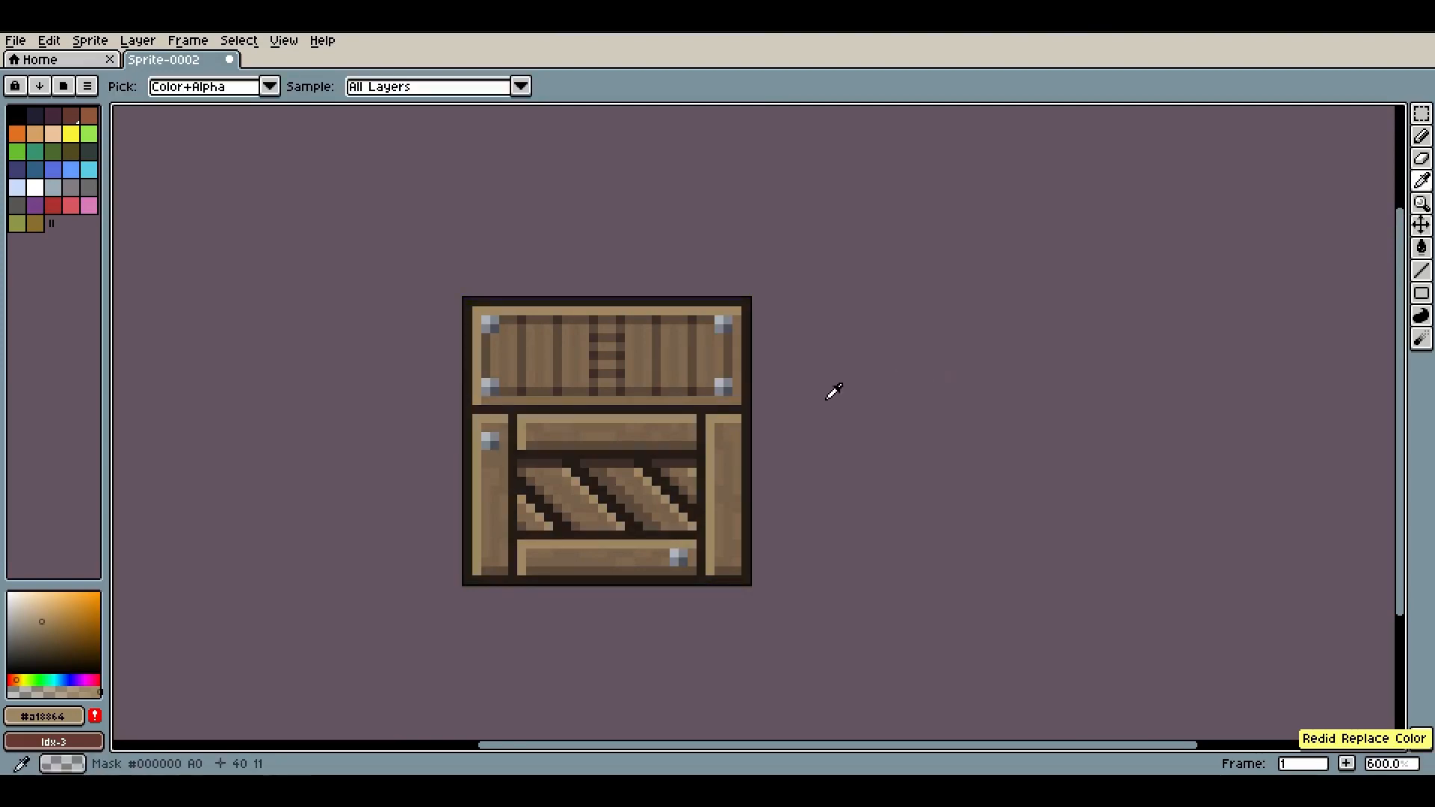
Show the layers panel and add a new layer above Layer 1
scroll(583, 426, "up", 3)
scroll(439, 625, "down", 3)
key("Tab")
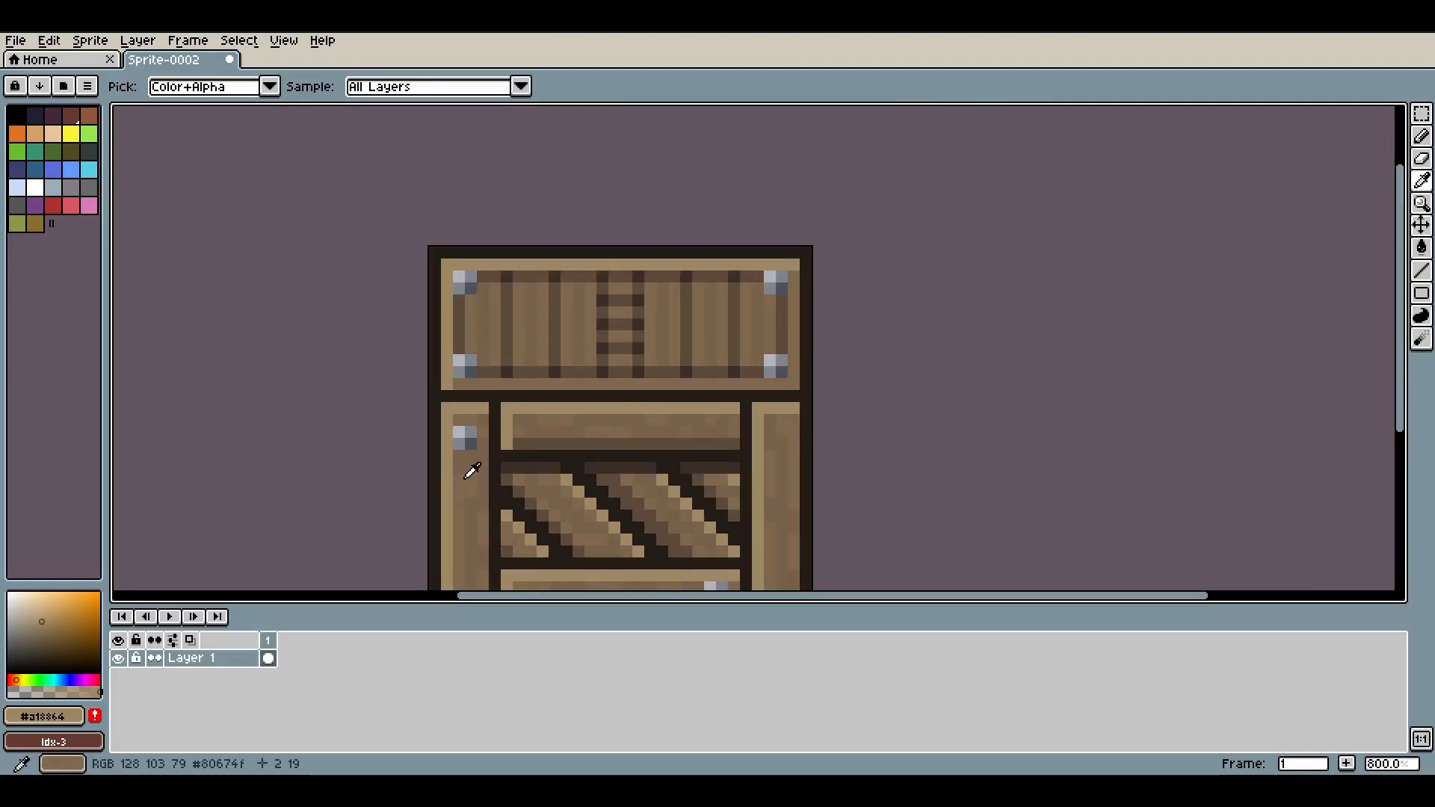
right_click(249, 665)
left_click(214, 720)
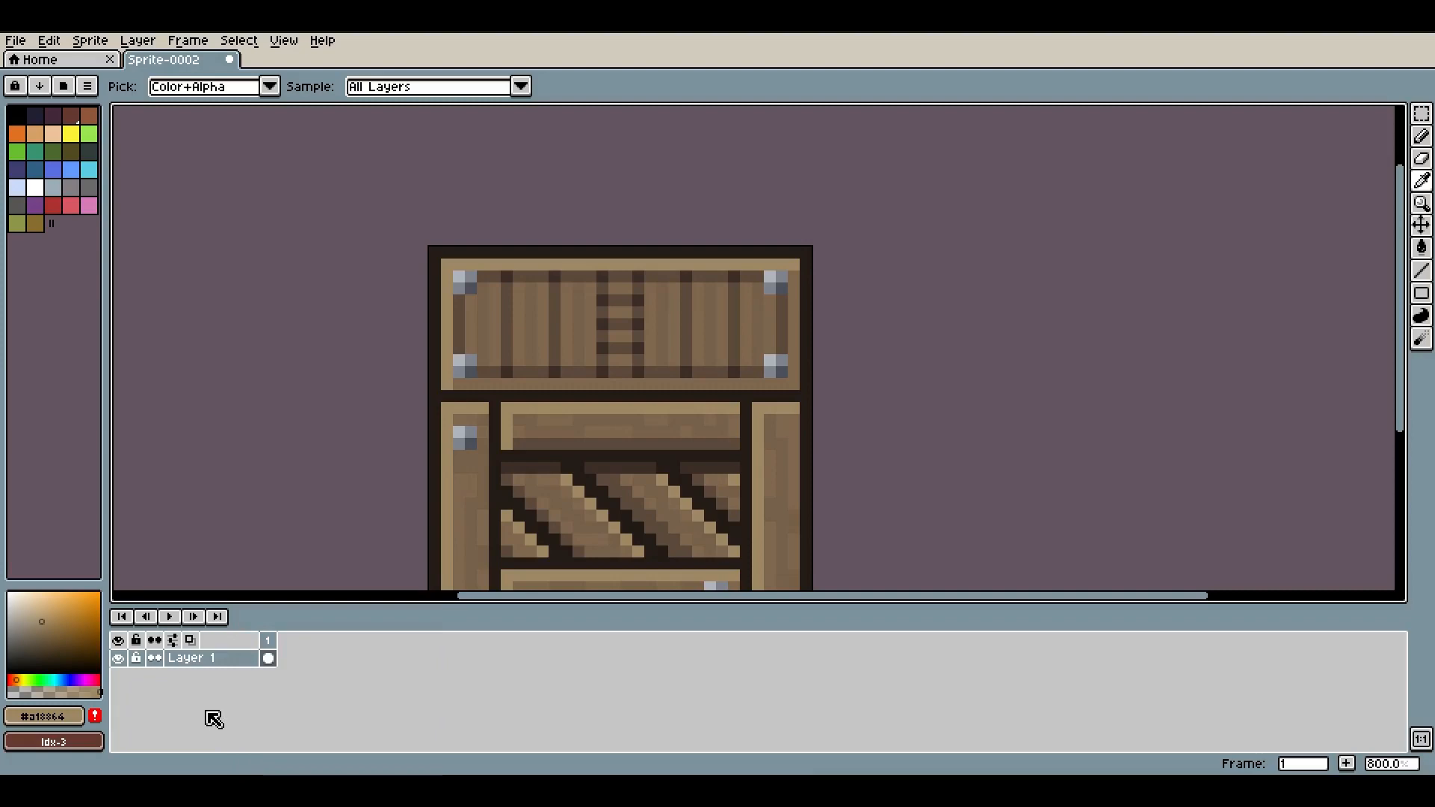
right_click(230, 659)
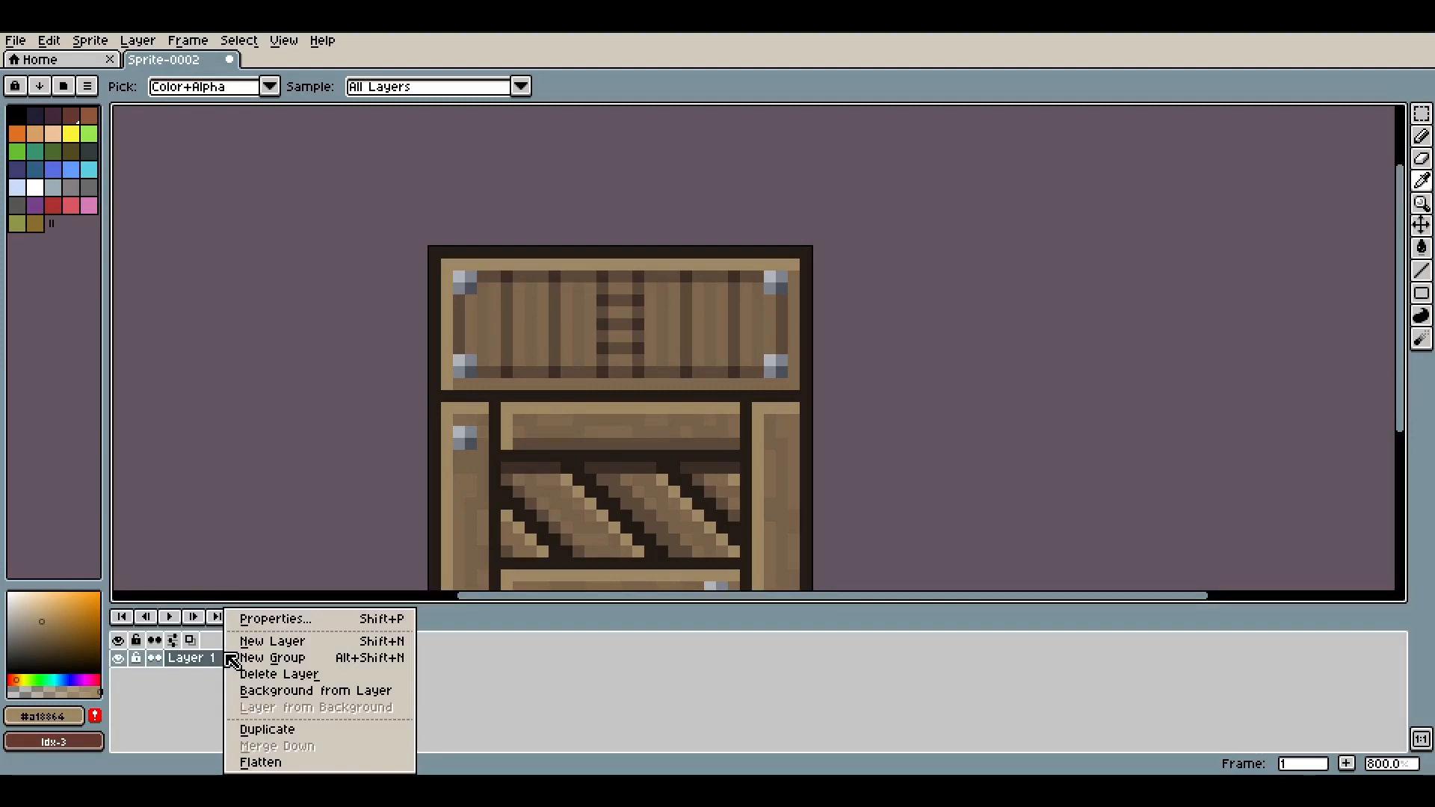
left_click(266, 642)
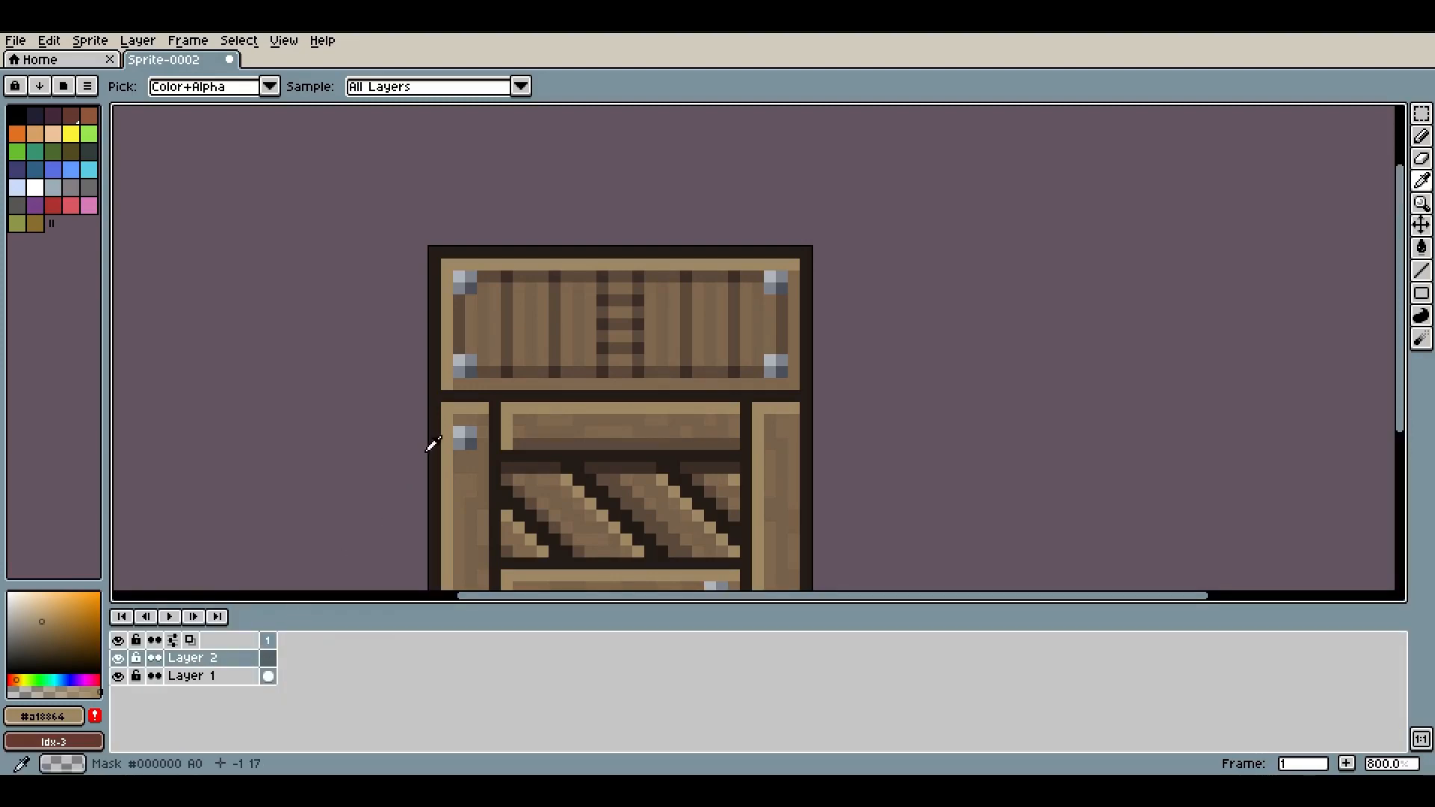
Paint scattered white and black diagonal strokes across the whole sprite on the new layer
scroll(429, 448, "down", 1)
key("b")
left_click(36, 189)
left_click_drag(467, 322, 463, 268)
mouse_move(513, 130)
left_mouse_down()
mouse_move(421, 283)
mouse_move(375, 555)
mouse_move(862, 433)
left_mouse_up()
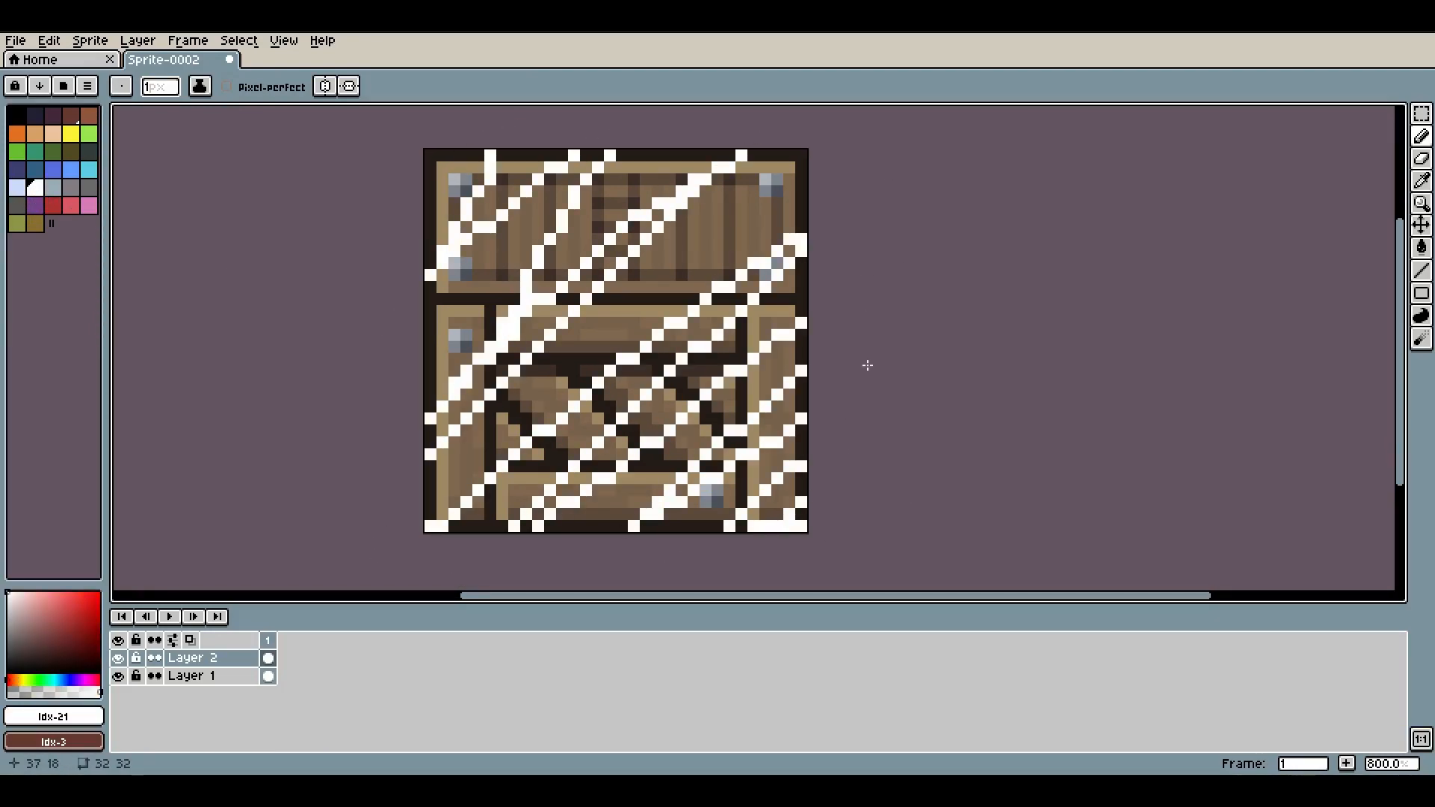
left_click_drag(849, 119, 262, 505)
left_click(13, 112)
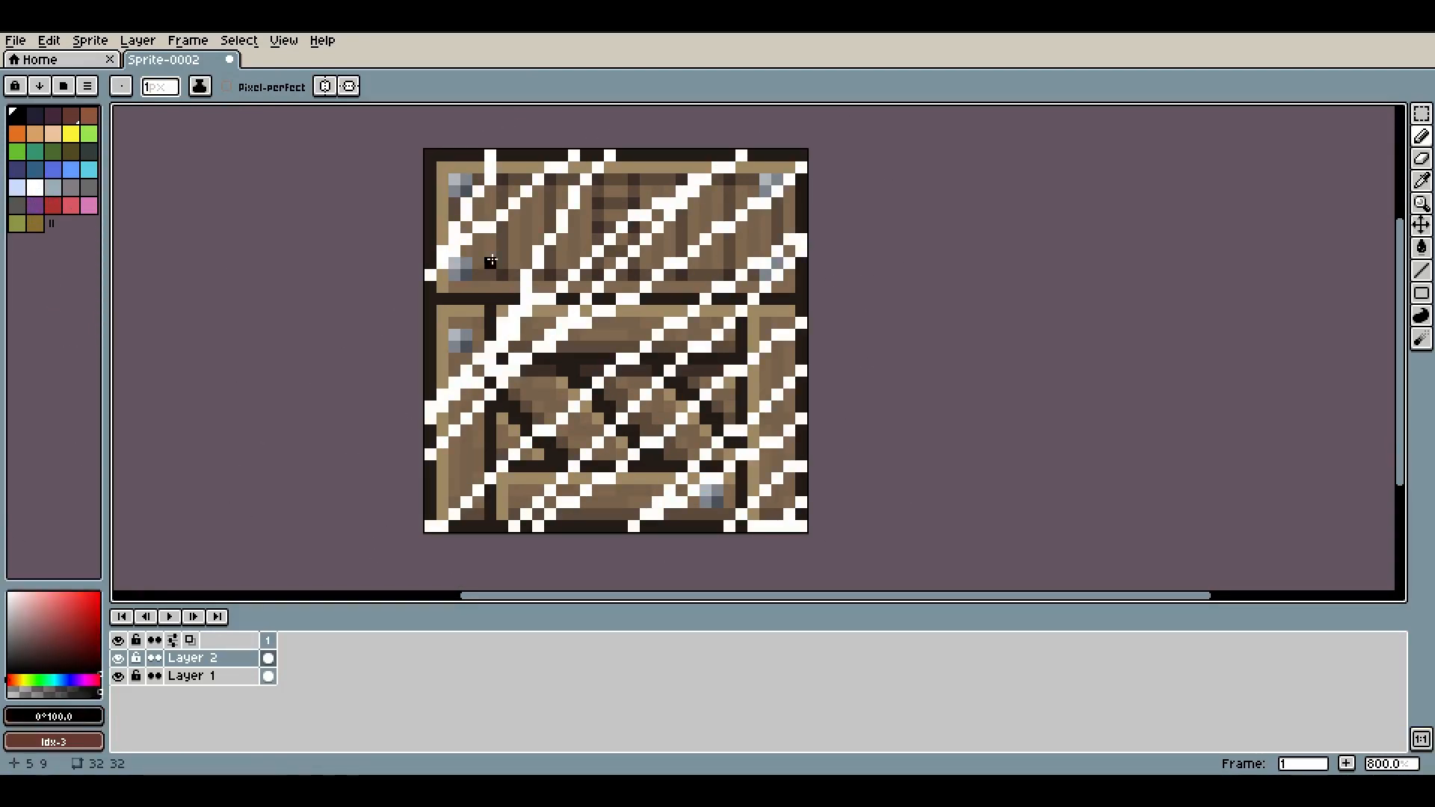
mouse_move(534, 133)
left_mouse_down()
mouse_move(679, 150)
mouse_move(385, 579)
mouse_move(602, 449)
mouse_move(856, 237)
mouse_move(677, 589)
left_mouse_up()
left_click_drag(841, 149, 195, 384)
left_click_drag(729, 291, 719, 444)
left_click_drag(760, 376, 778, 327)
key("Tab")
left_click_drag(659, 430, 724, 489)
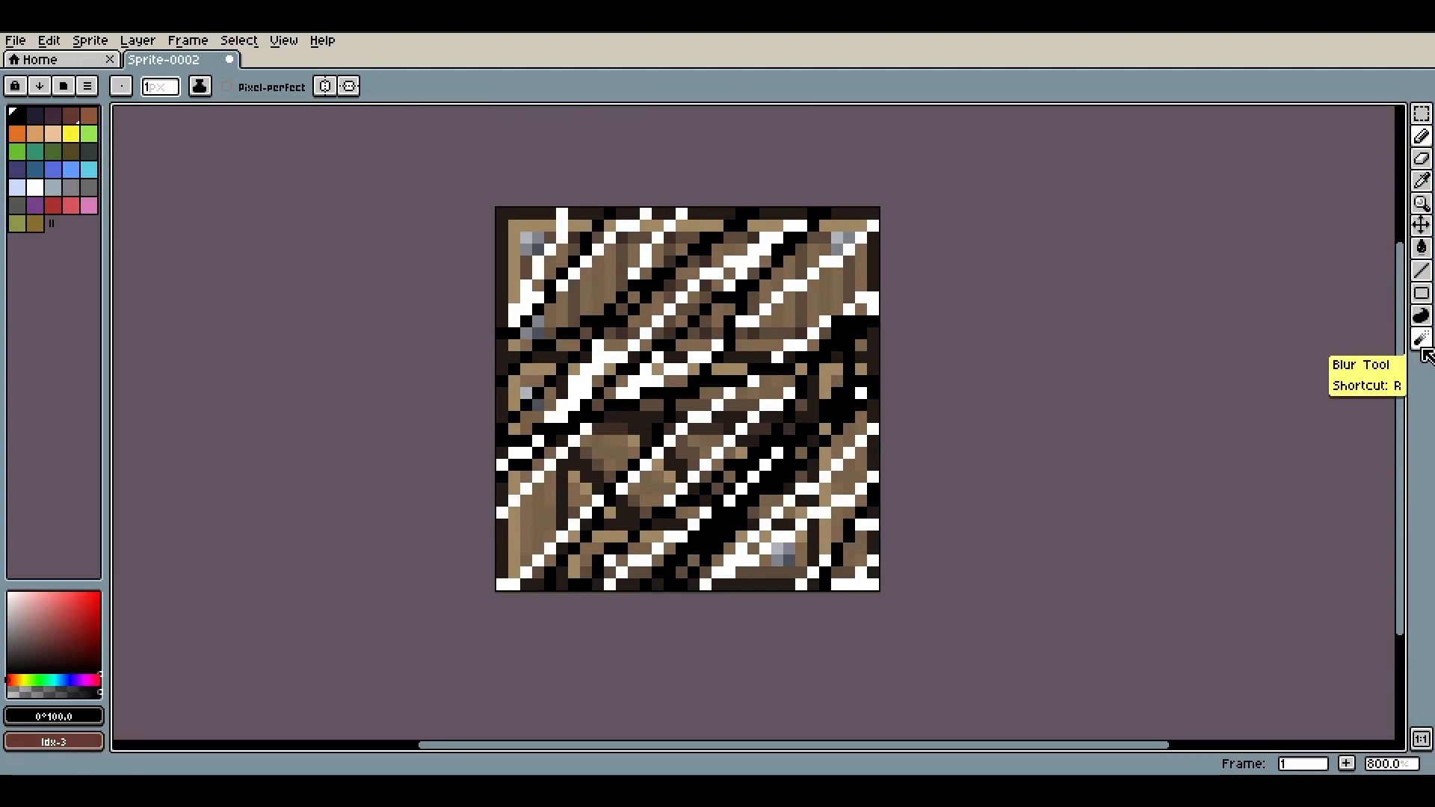
Scramble the stroke layer with the Jumble tool at brush size 26
left_click(1424, 355)
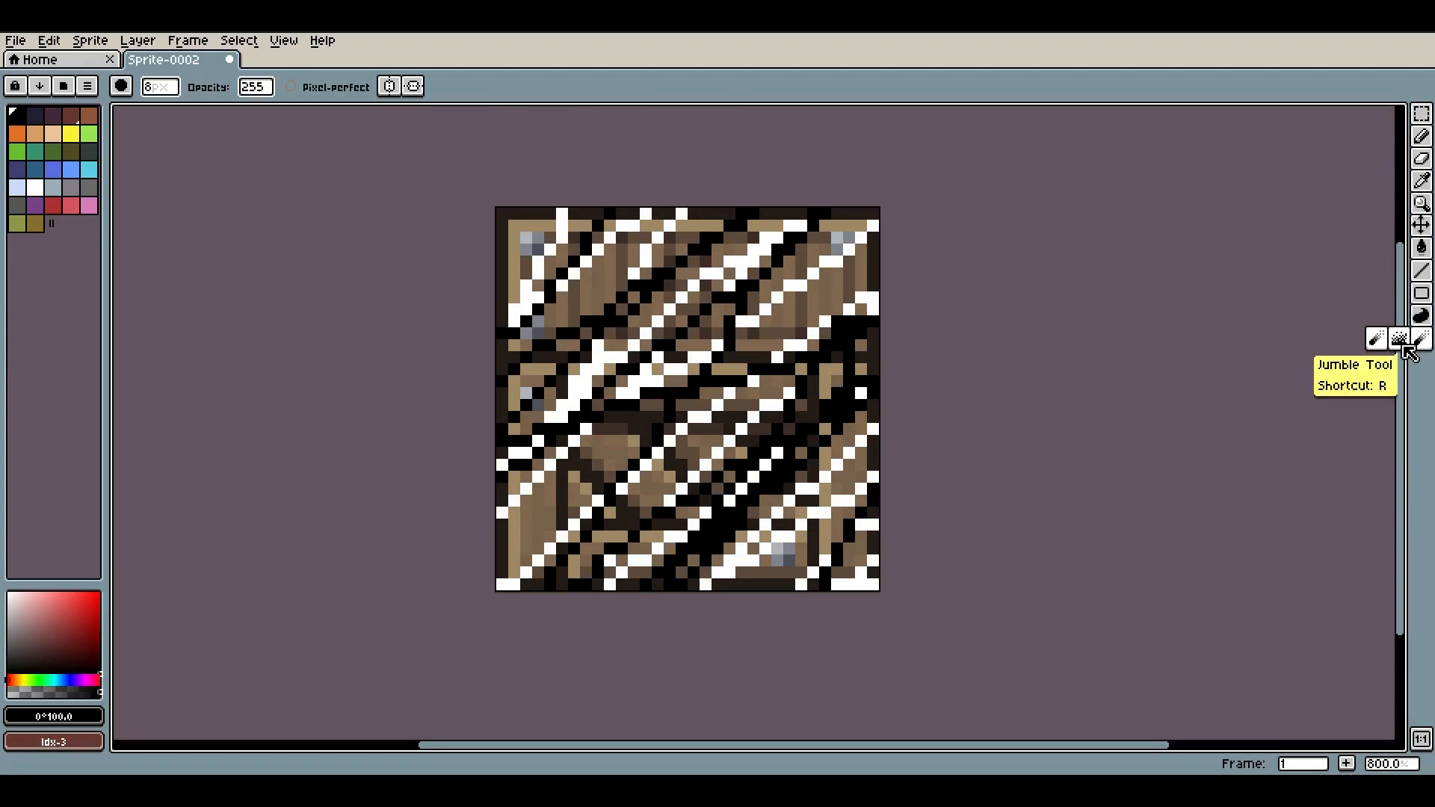
left_click(1410, 354)
mouse_move(697, 238)
left_mouse_down()
mouse_move(948, 352)
mouse_move(816, 208)
mouse_move(1321, 423)
mouse_move(878, 292)
mouse_move(840, 468)
mouse_move(935, 371)
mouse_move(553, 301)
left_mouse_up()
key("v")
key("ctrl+z")
key("r")
mouse_move(556, 584)
left_mouse_down()
mouse_move(790, 524)
mouse_move(1072, 639)
mouse_move(900, 568)
mouse_move(473, 462)
mouse_move(435, 506)
mouse_move(797, 293)
mouse_move(830, 423)
mouse_move(711, 467)
left_mouse_up()
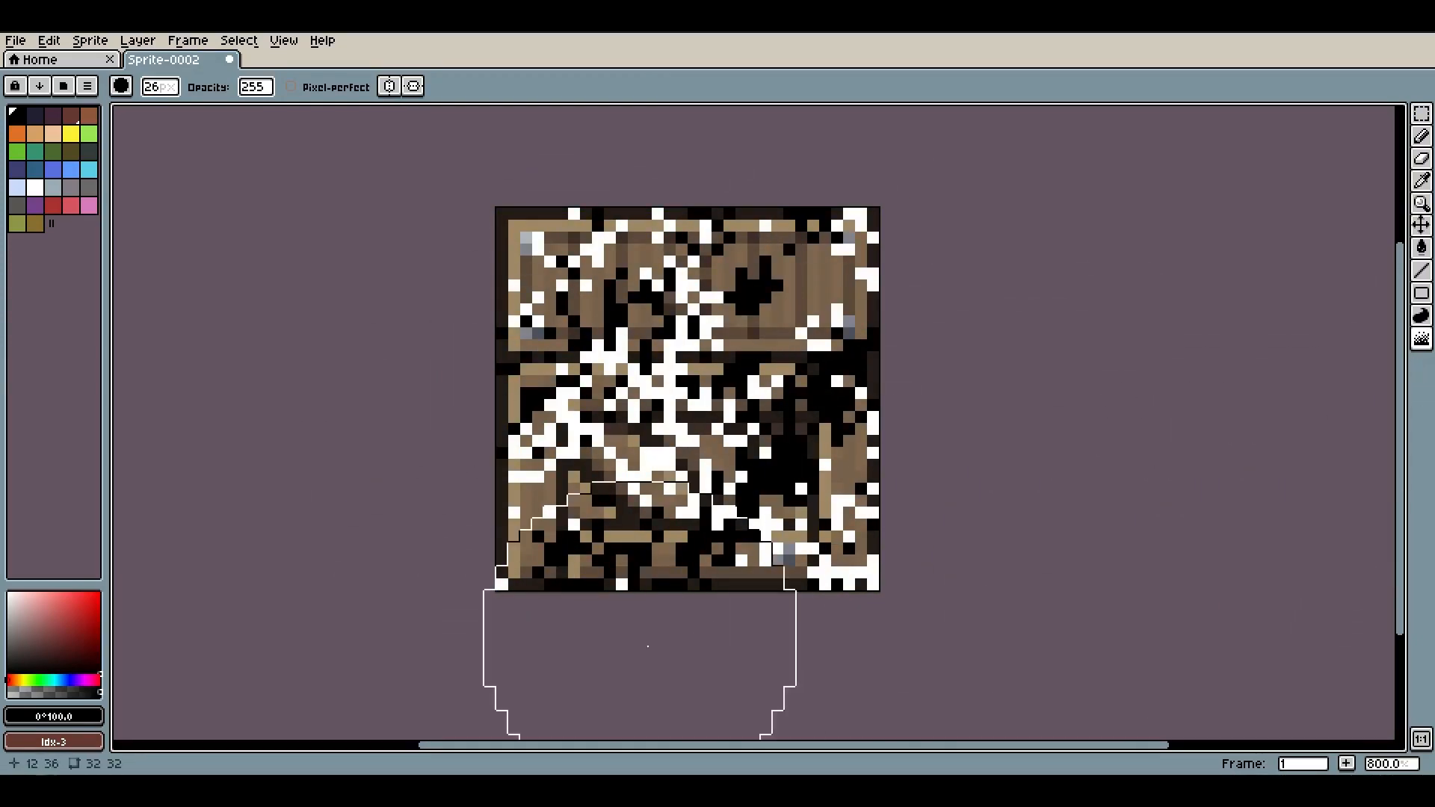
Open Layer 2's properties and set its blend mode to Soft Light with opacity 47
key("Tab")
right_click(203, 665)
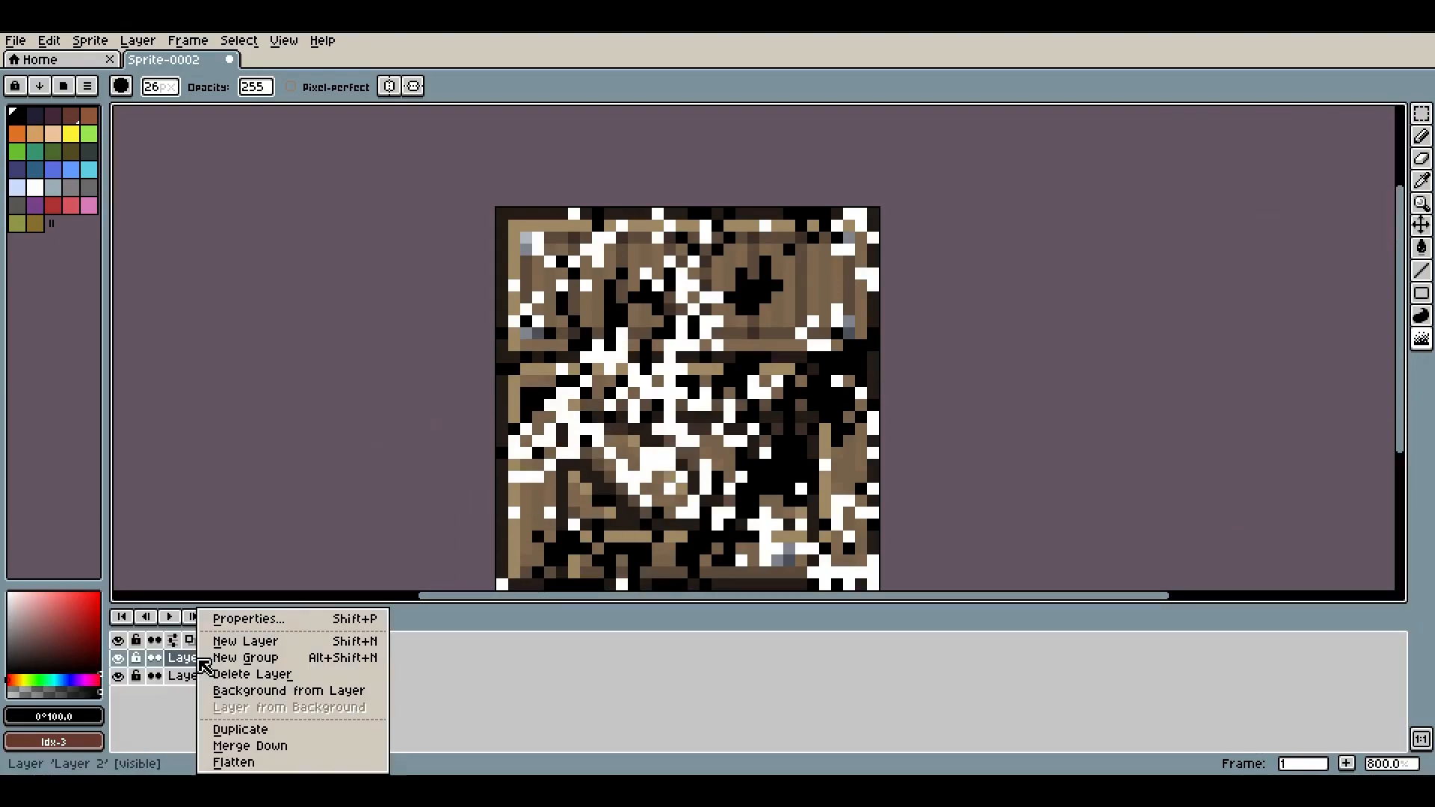
left_click(250, 621)
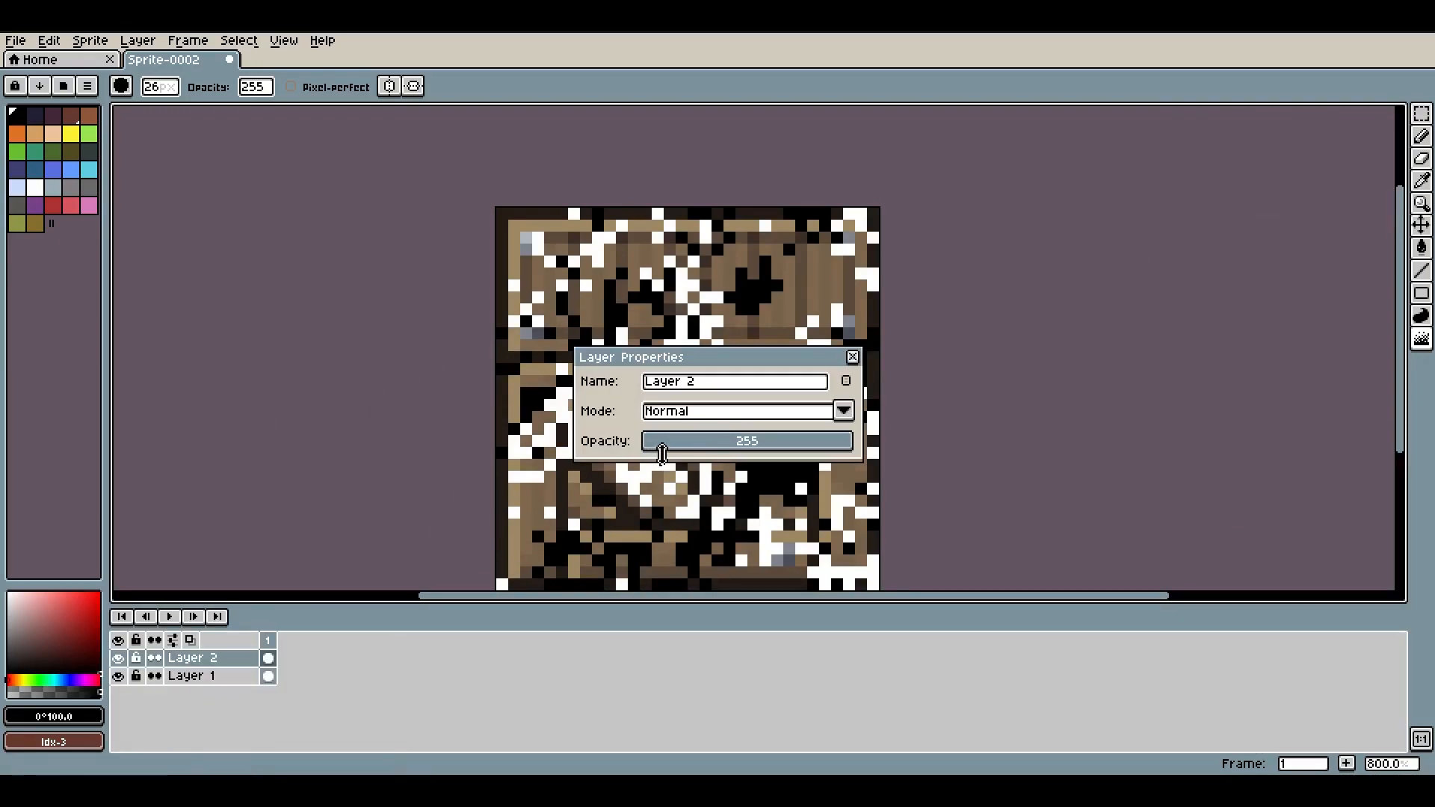
left_click(715, 423)
left_click(718, 565)
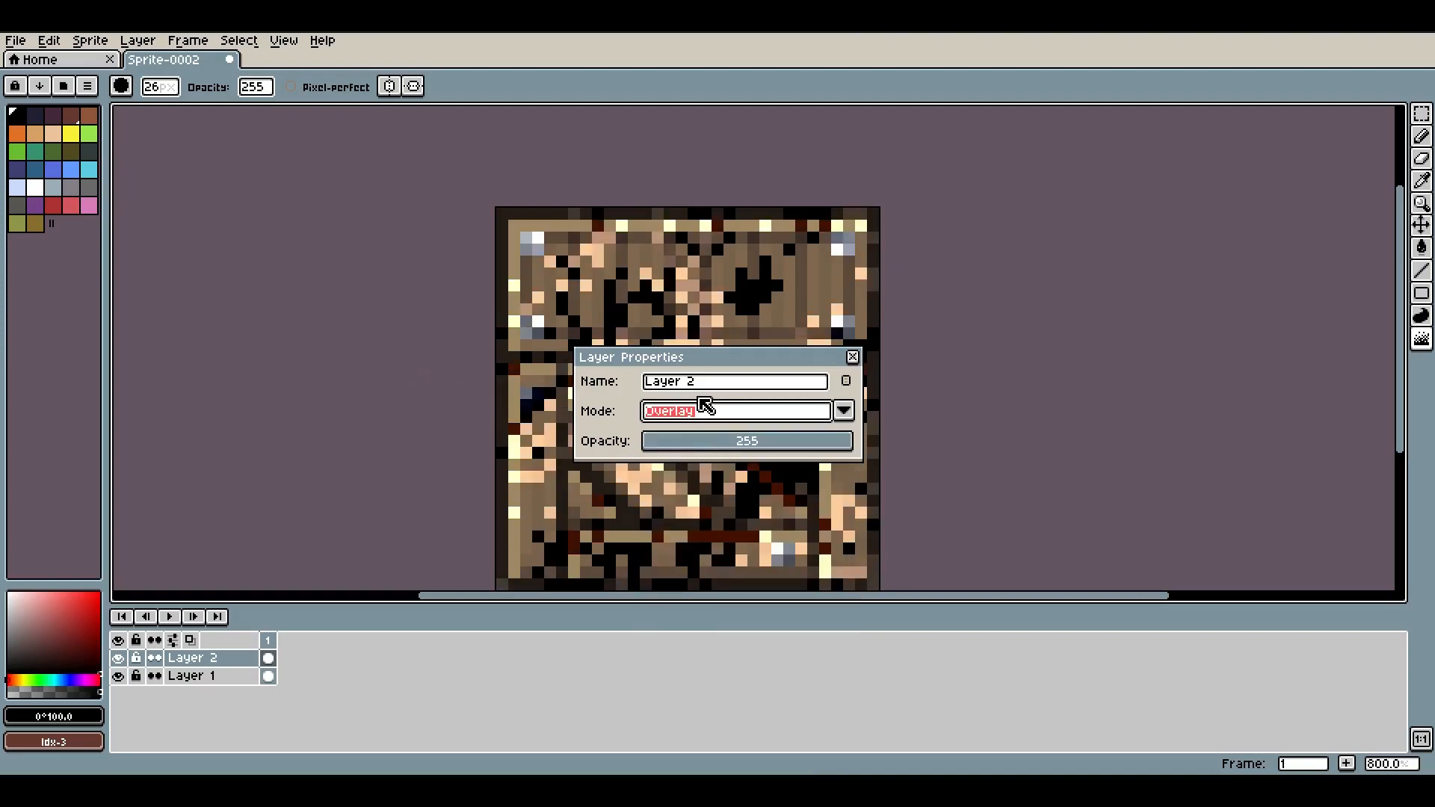
left_click(706, 408)
left_click(699, 586)
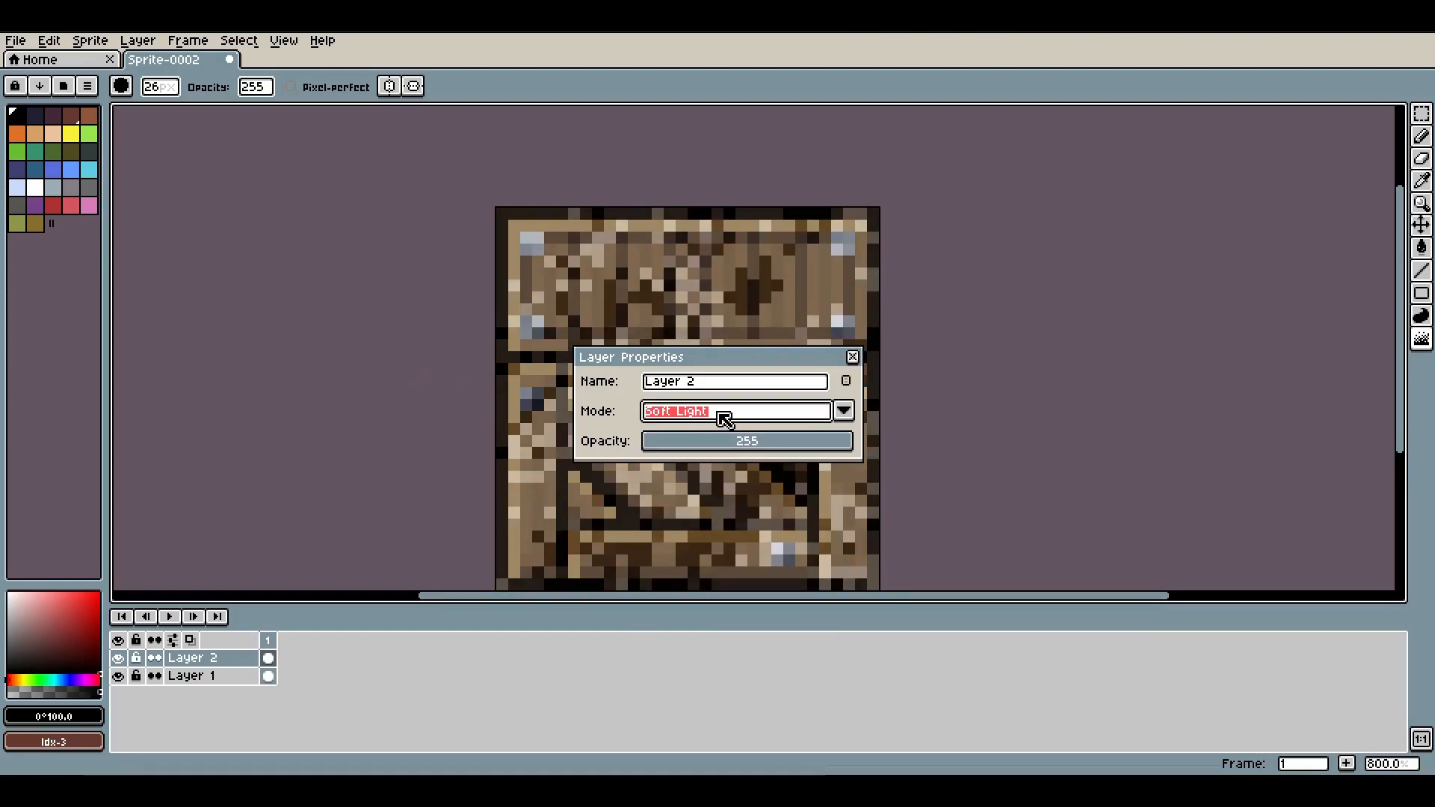
left_click(675, 442)
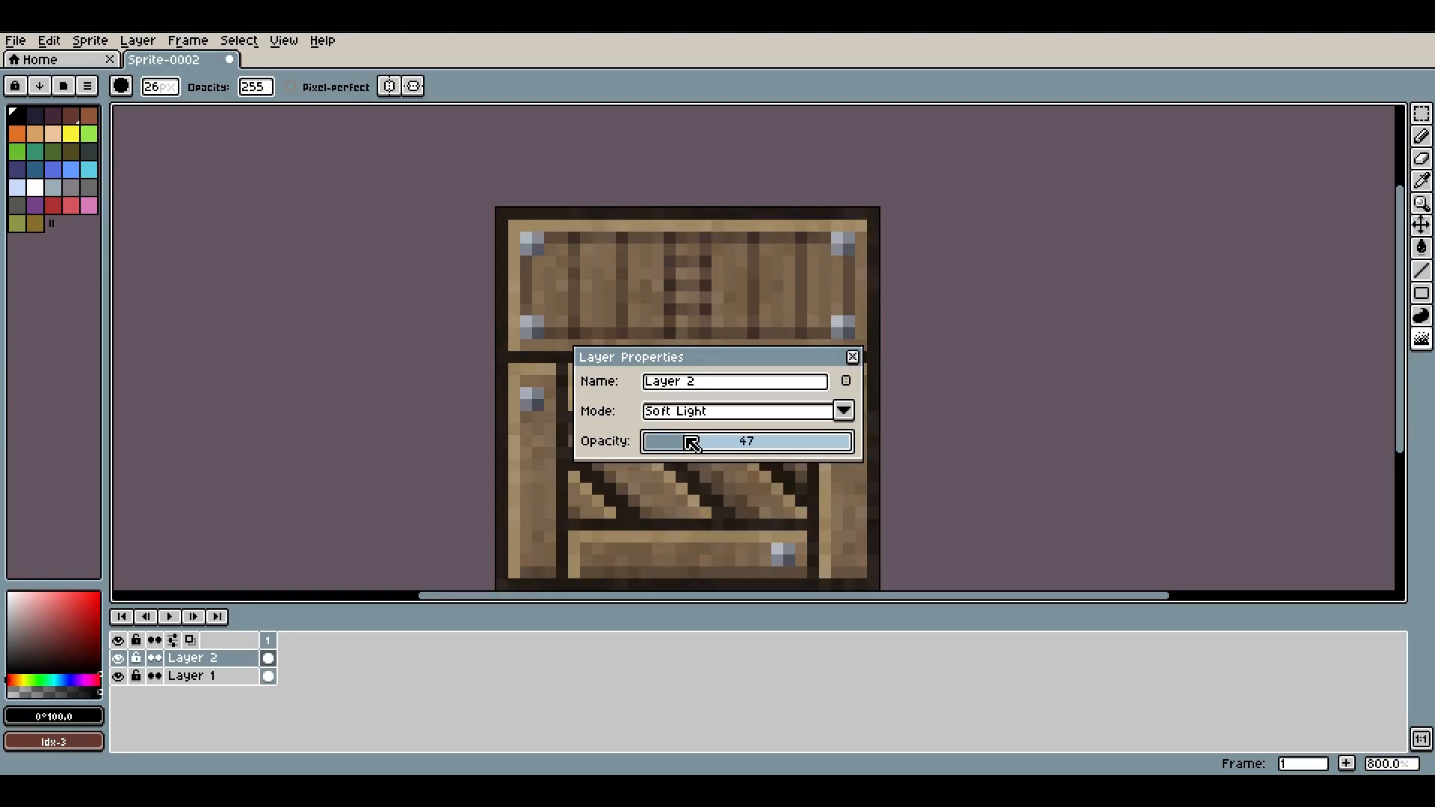
Toggle Layer 2's visibility to compare the texture, then set its opacity to 41 and close the properties
left_click_drag(707, 351, 1114, 266)
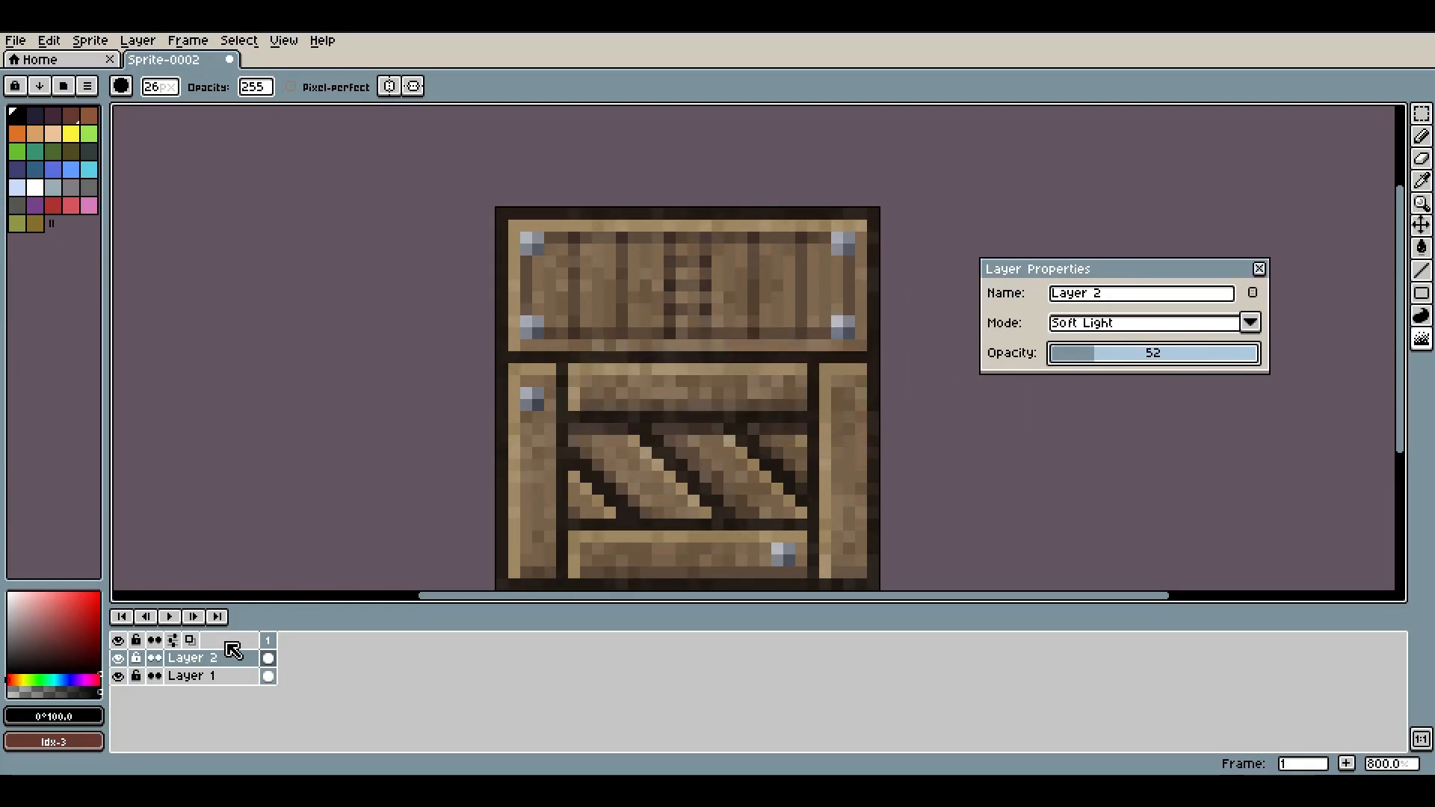
left_click(118, 658)
left_click(118, 658)
scroll(874, 346, "down", 2)
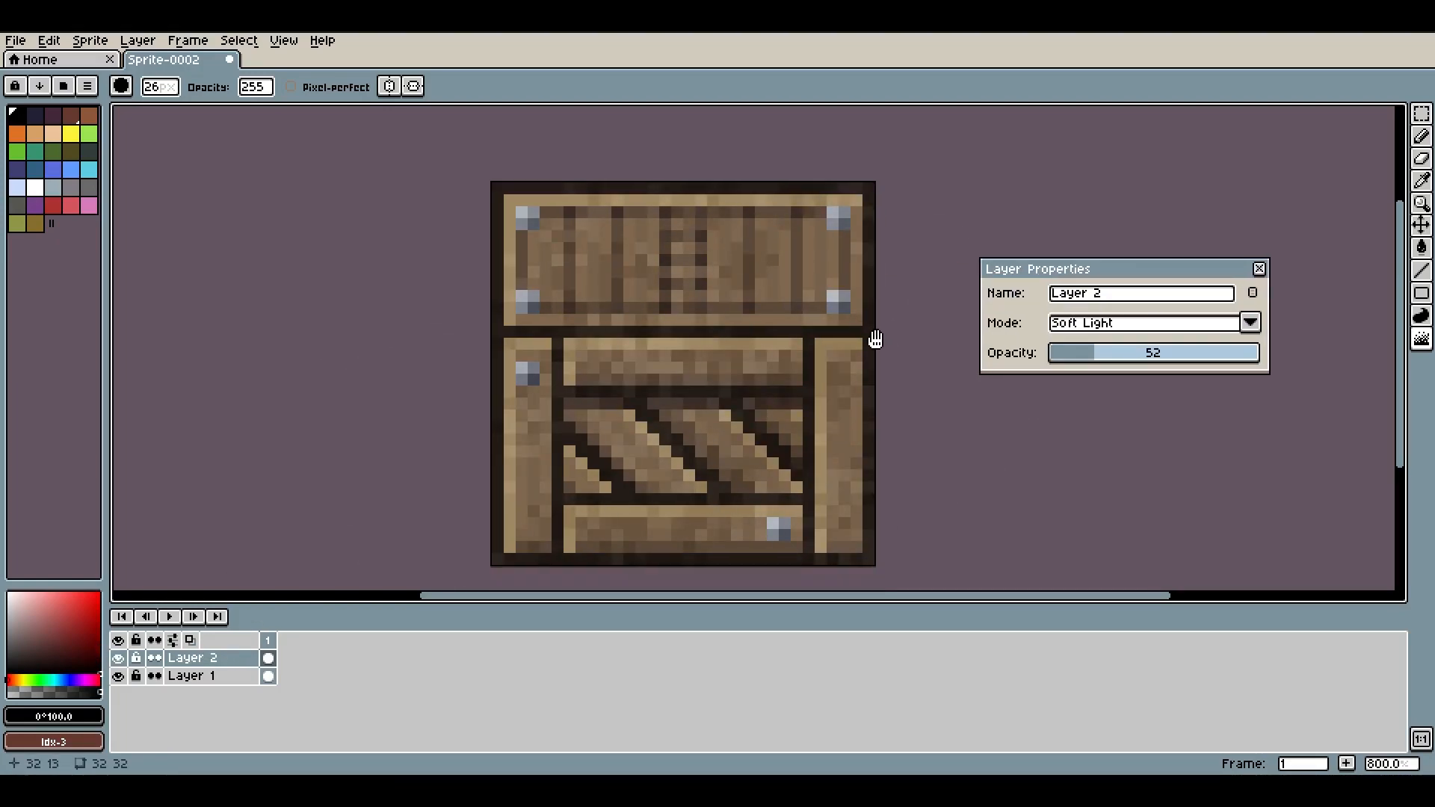
left_click_drag(1092, 362, 1083, 363)
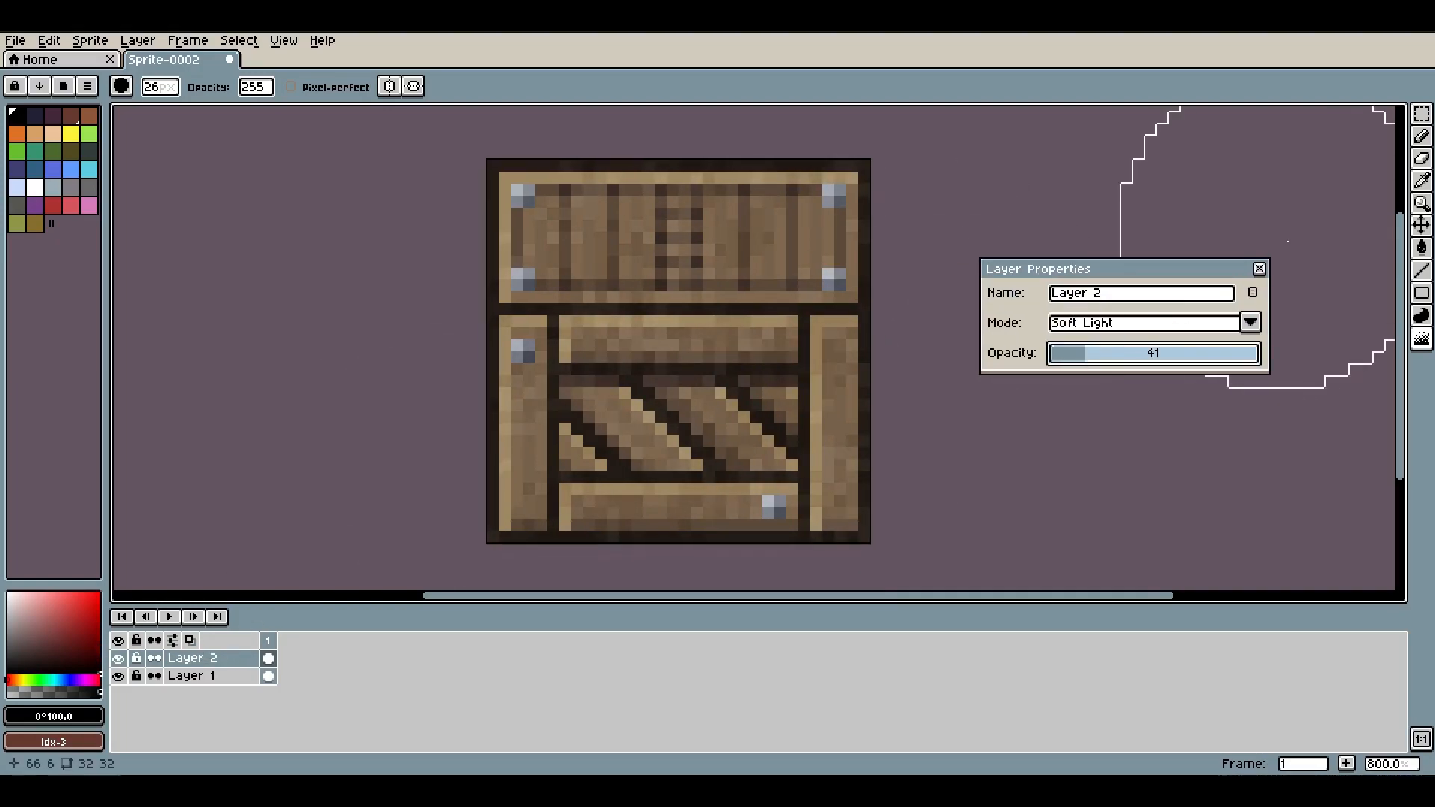
left_click(1259, 269)
Select Layer 1 and open Hue/Saturation, setting hue -9, saturation 25 and value 13
scroll(994, 323, "down", 3)
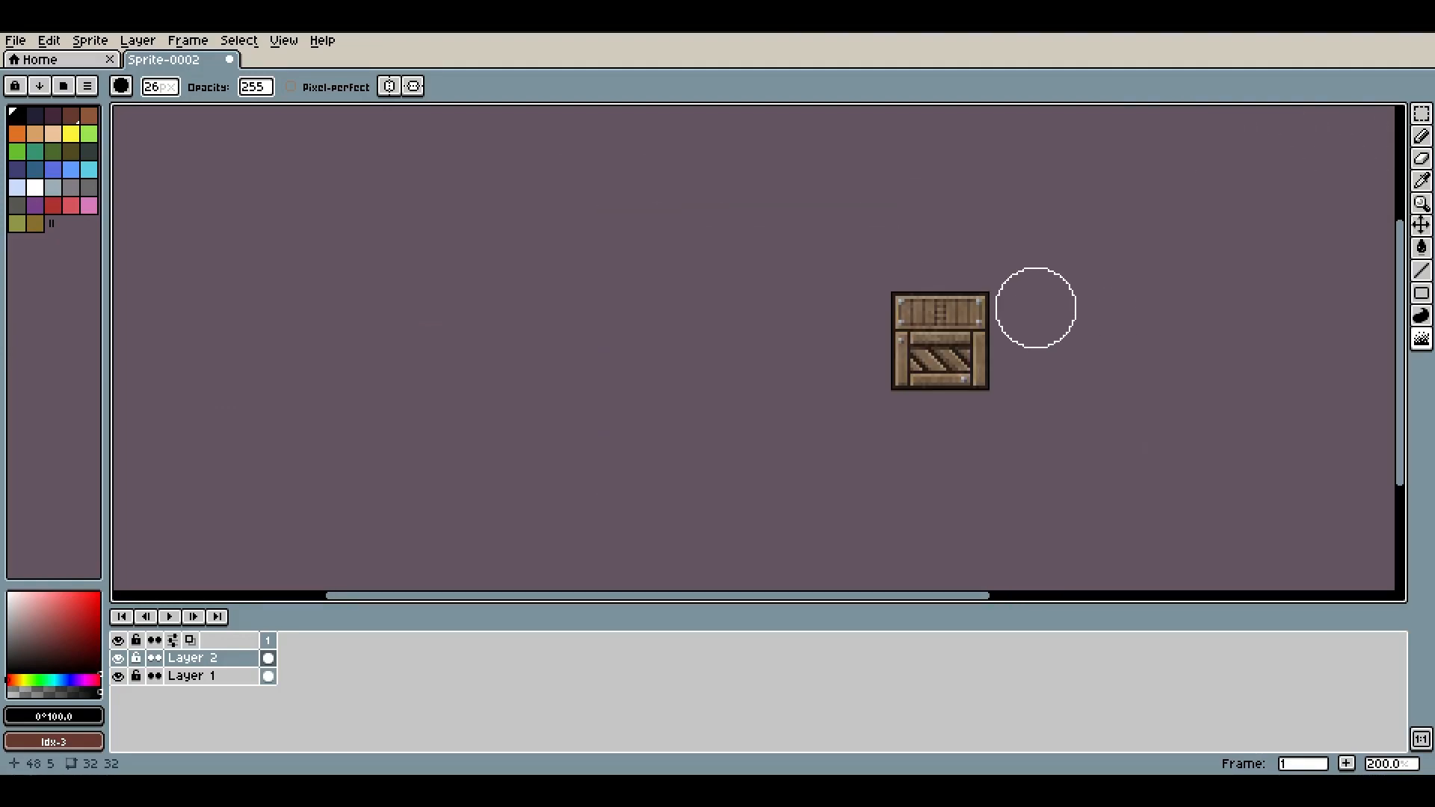
scroll(1032, 307, "up", 3)
left_click(188, 676)
scroll(358, 438, "up", 2)
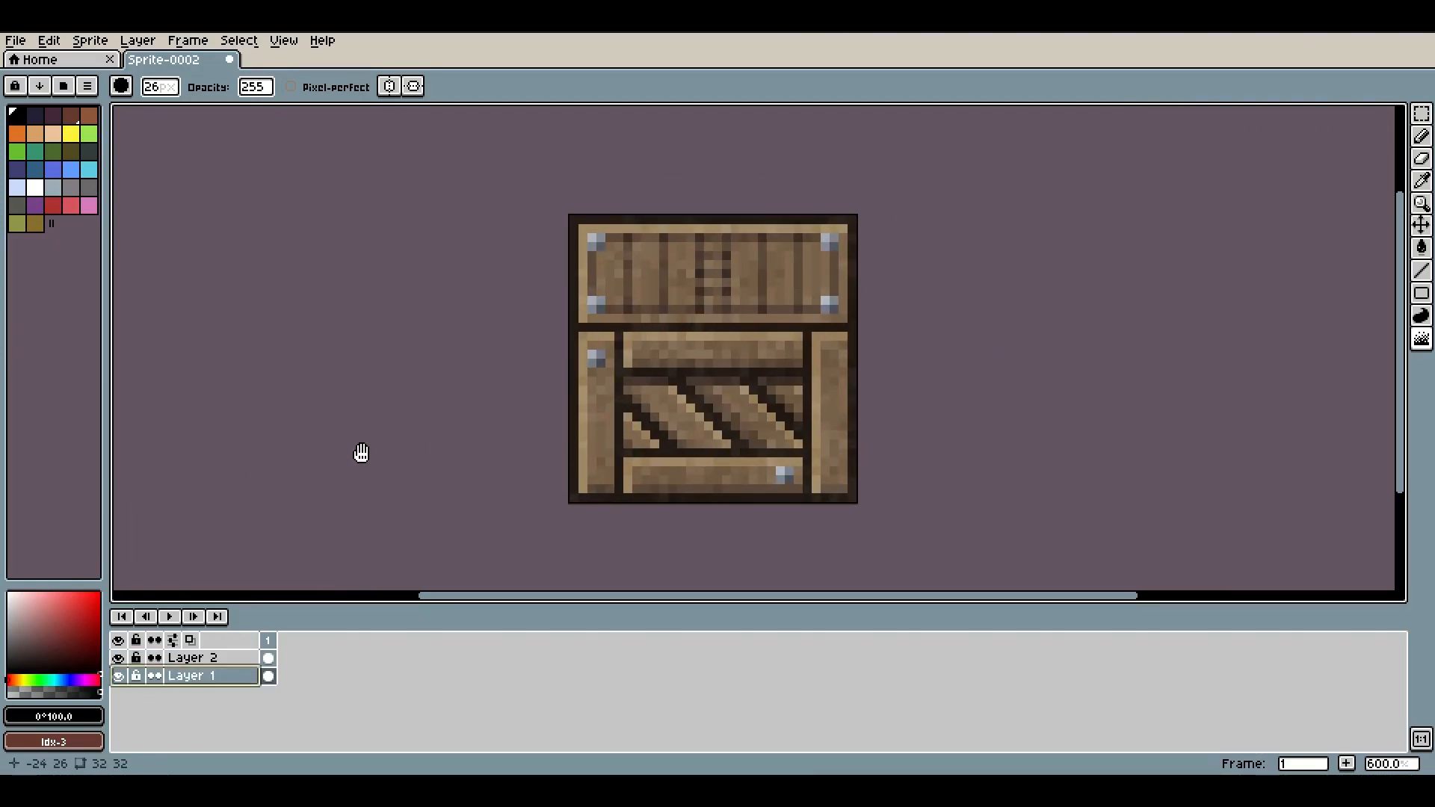
left_click(49, 40)
mouse_move(131, 366)
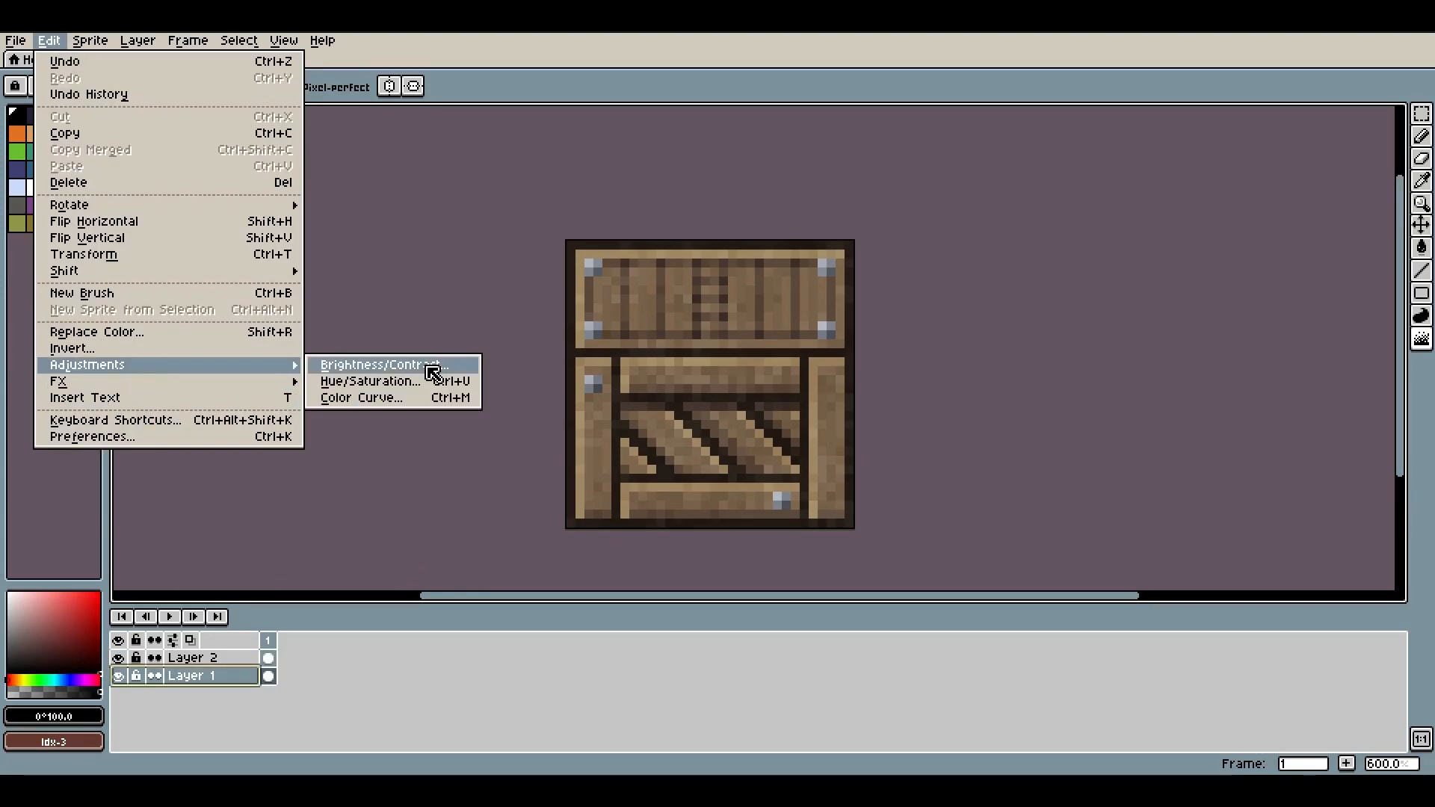
left_click(425, 380)
left_click_drag(1034, 337, 1036, 342)
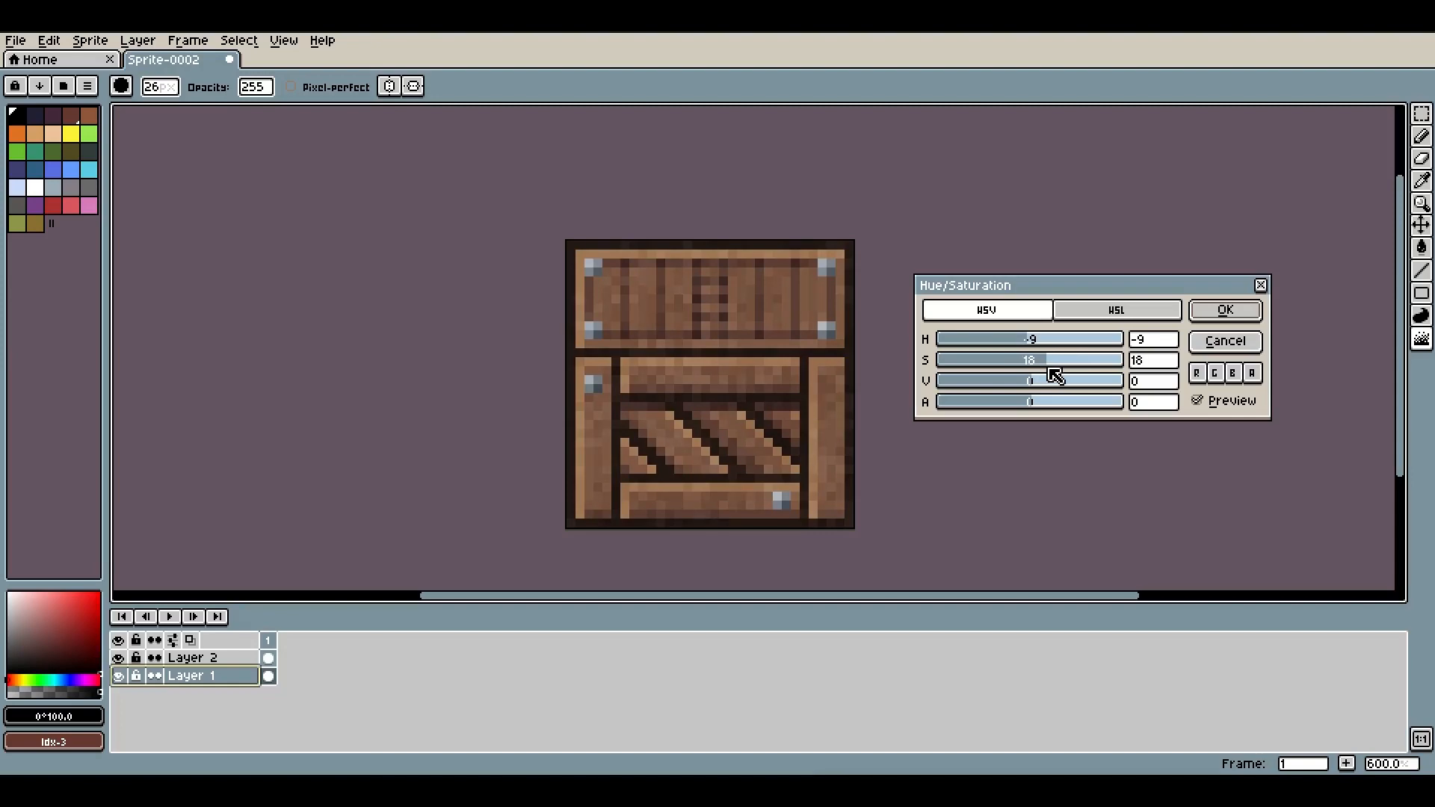
left_click_drag(1039, 388, 1036, 346)
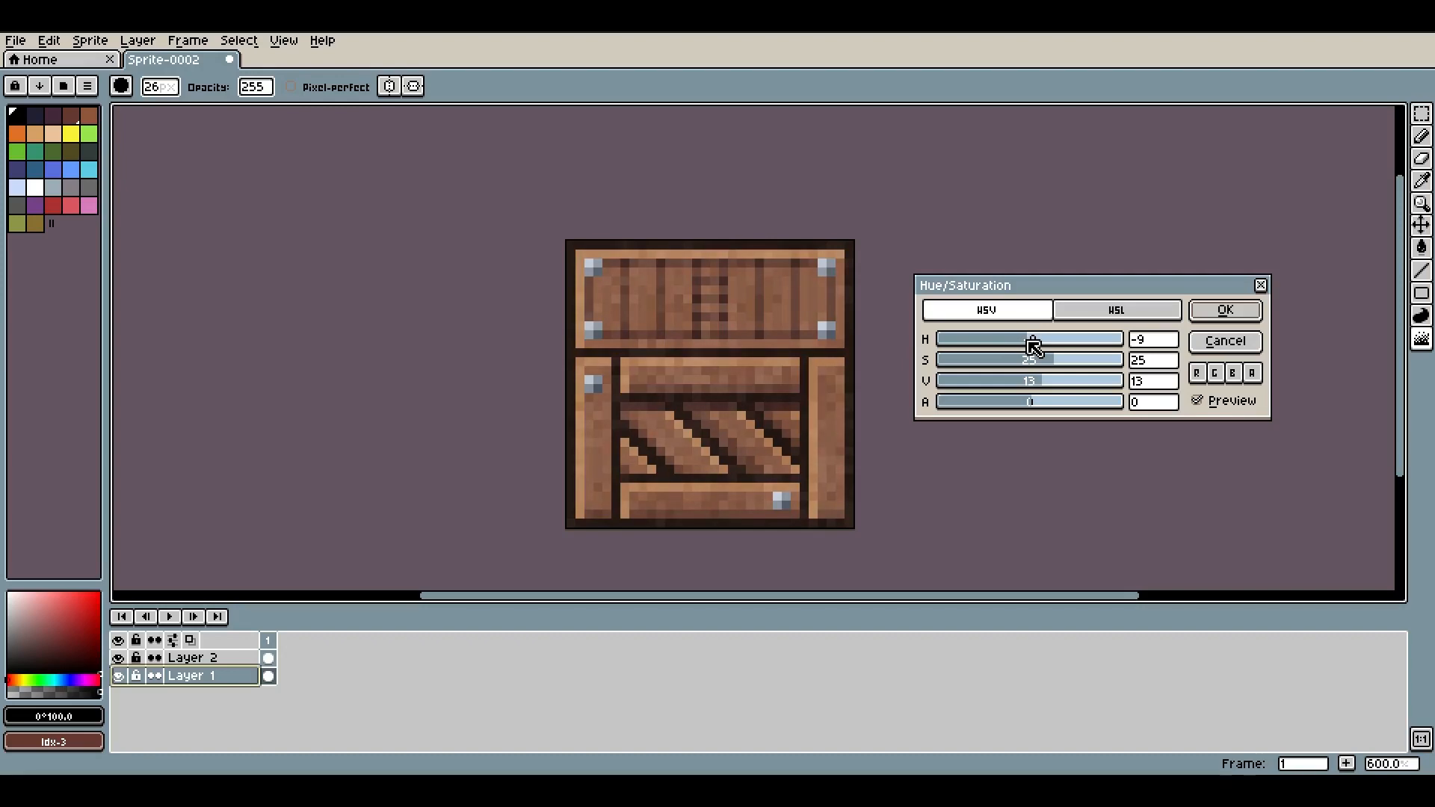
Toggle the Hue/Saturation preview to compare the colors and apply the adjustment
left_click(1222, 401)
left_click(1220, 400)
left_click(1220, 400)
left_click(1220, 399)
left_click(1226, 404)
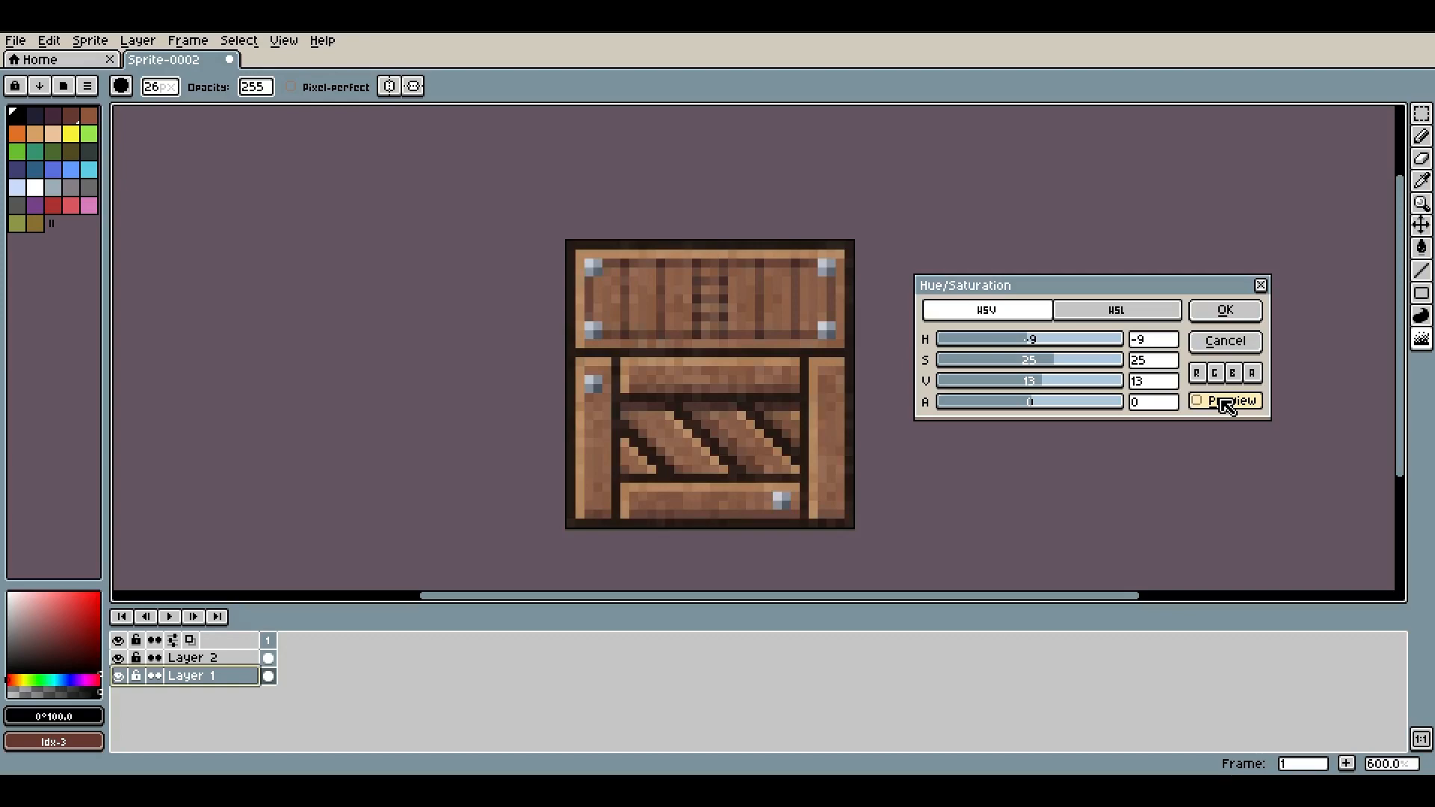
left_click(1226, 404)
left_click(1220, 403)
left_click(1219, 403)
left_click(1218, 403)
left_click(1218, 403)
left_click(1219, 404)
left_click(1221, 311)
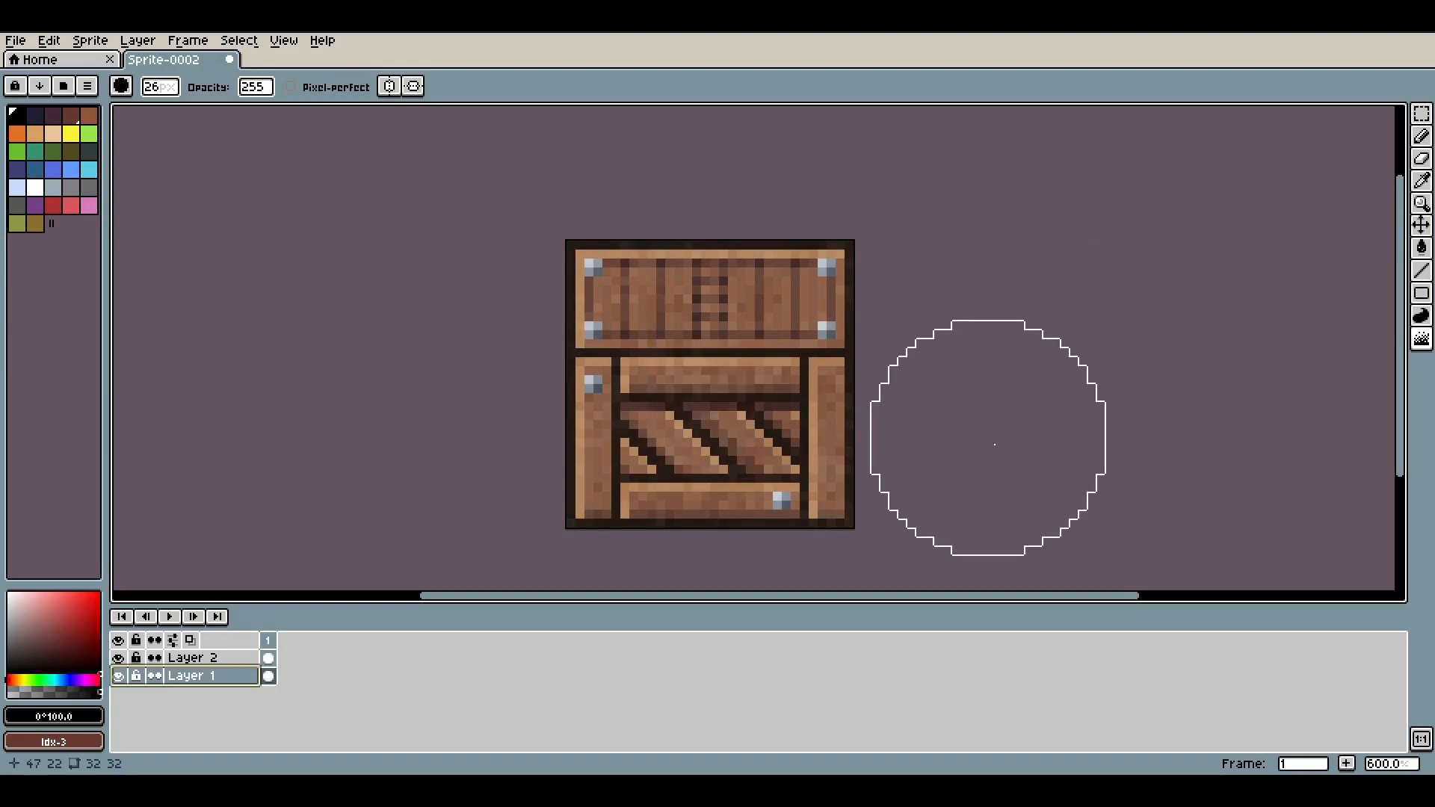
scroll(1033, 328, "down", 3)
scroll(1149, 306, "down", 1)
mouse_move(1149, 306)
left_mouse_down()
mouse_move(907, 310)
mouse_move(1043, 323)
left_mouse_up()
scroll(929, 310, "up", 2)
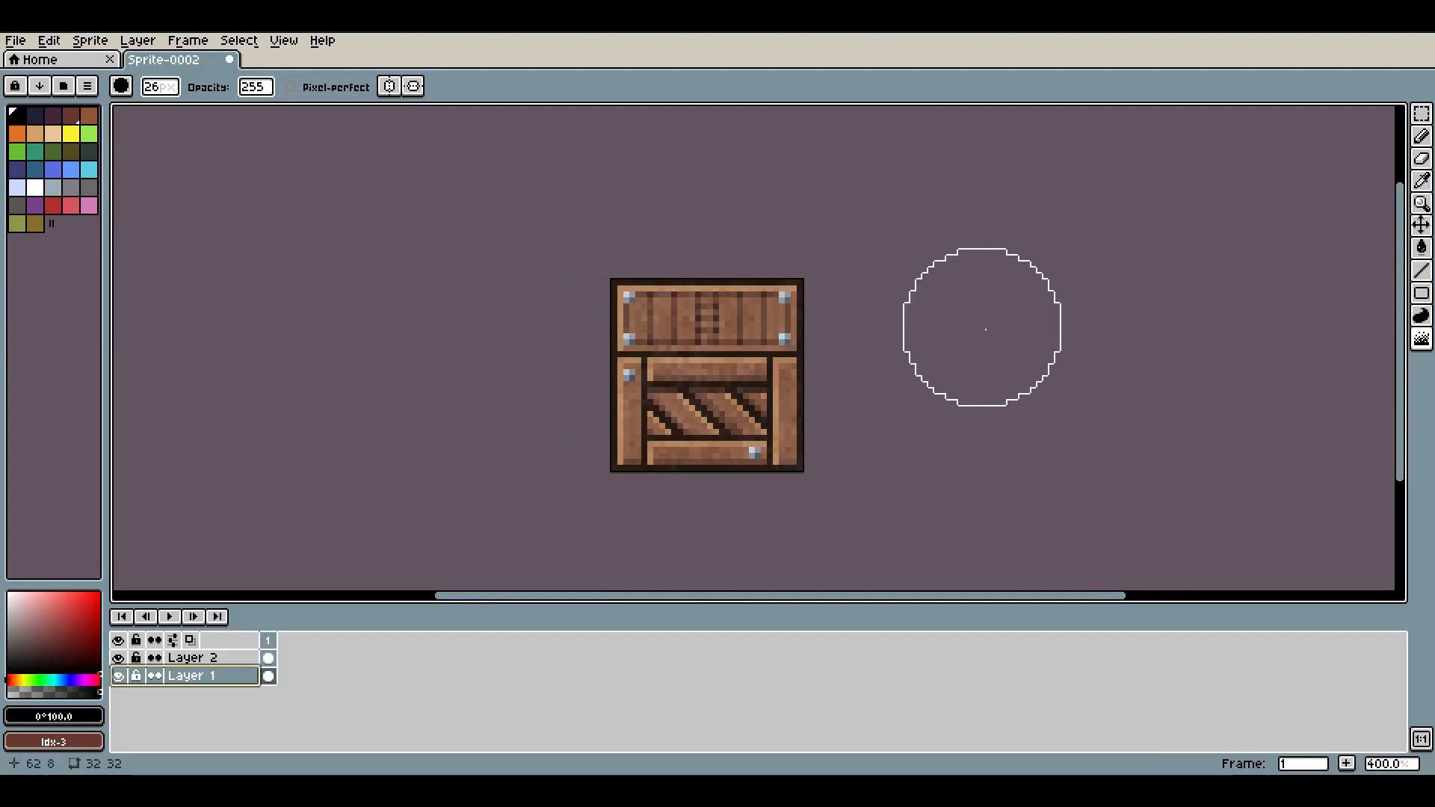